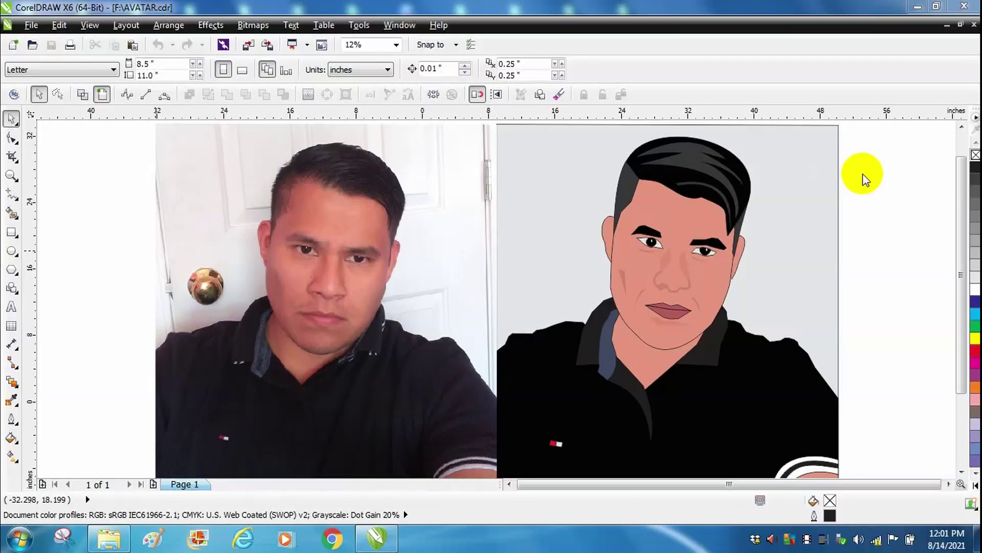
- Frame the man's head and shoulders in the photo at 40% zoom
{"action": "mouse_move", "coordinate": [959, 167]}
{"action": "left_mouse_down"}
{"action": "mouse_move", "coordinate": [966, 216]}
{"action": "mouse_move", "coordinate": [964, 173]}
{"action": "left_mouse_up"}
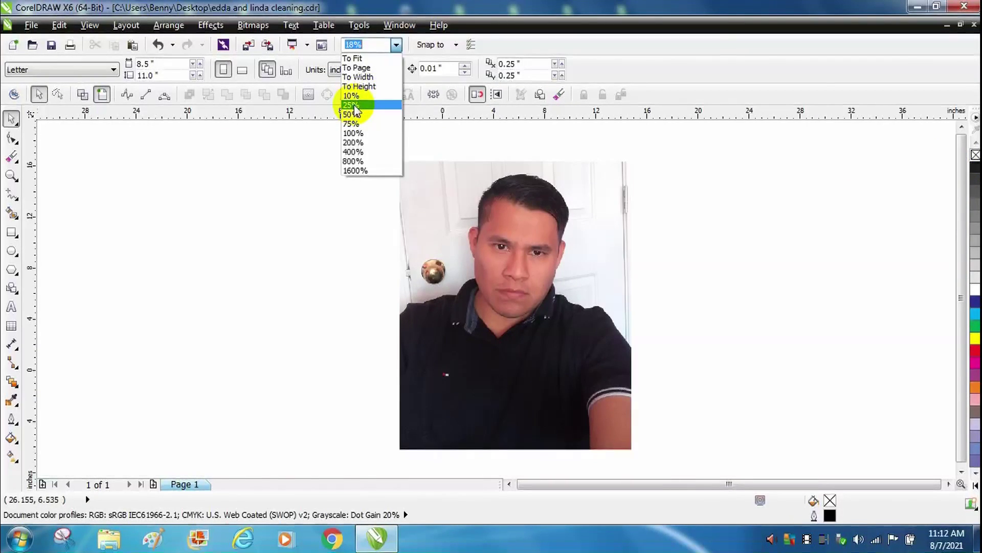
{"action": "left_click", "coordinate": [357, 110]}
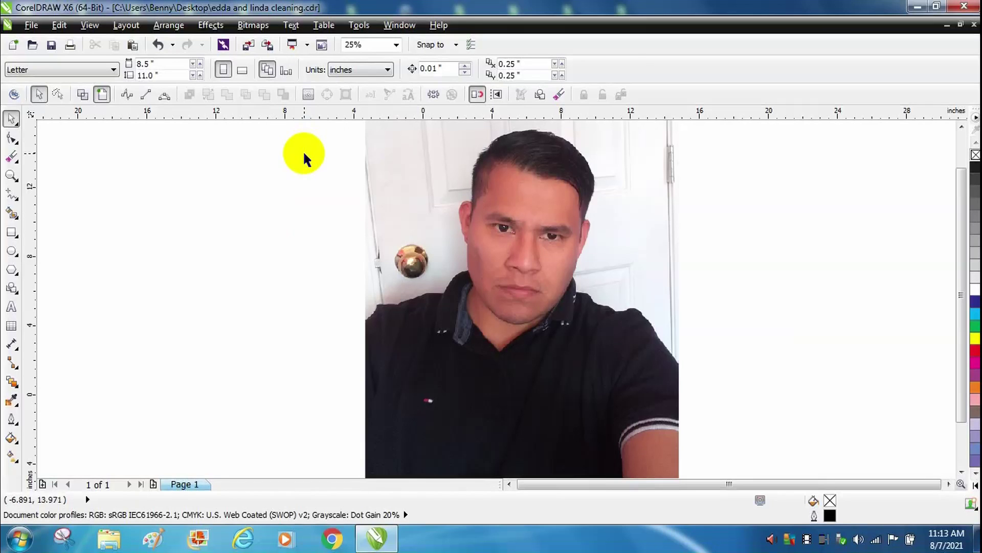
{"action": "left_click", "coordinate": [396, 44]}
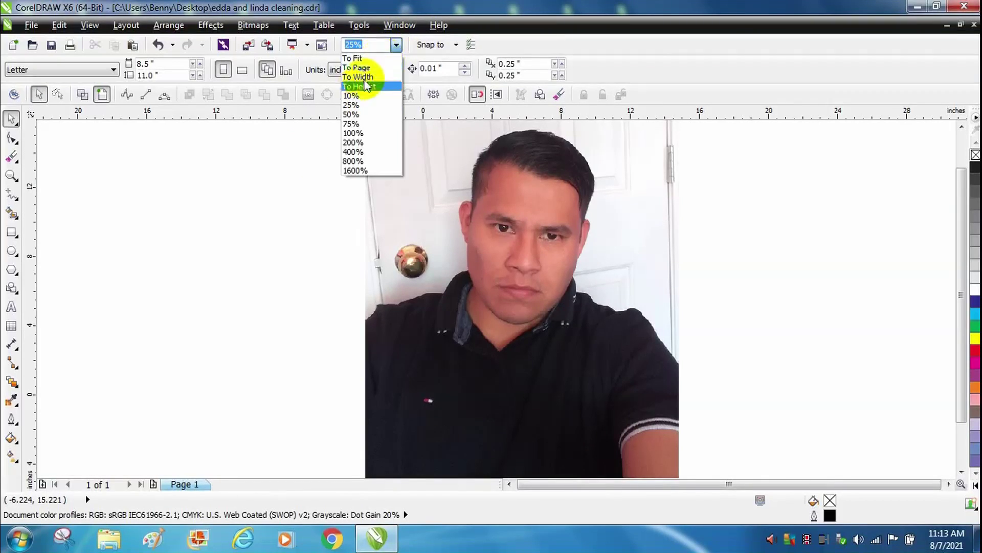
{"action": "left_click", "coordinate": [351, 114]}
{"action": "left_click", "coordinate": [957, 200]}
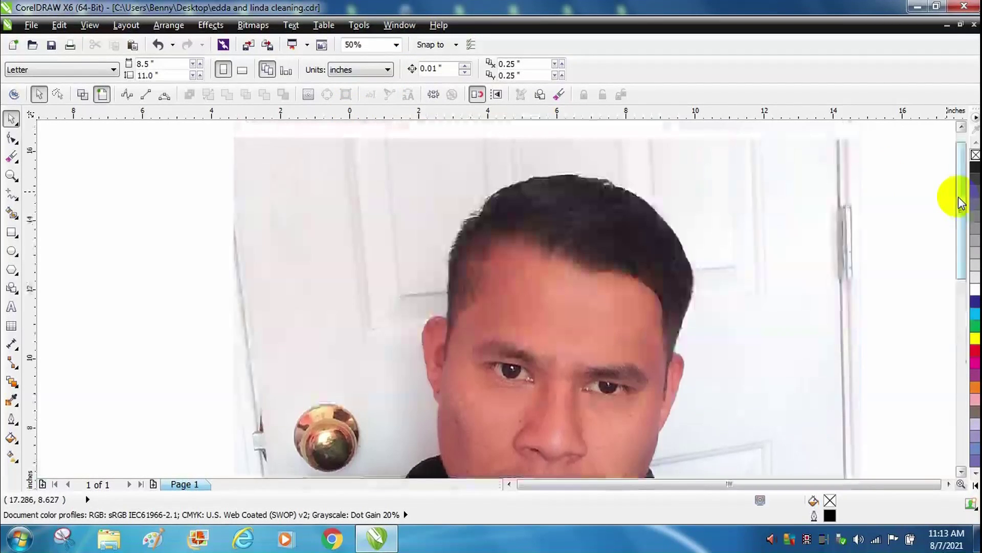
{"action": "left_click_drag", "start_coordinate": [960, 202], "coordinate": [960, 257]}
{"action": "left_click", "coordinate": [373, 44]}
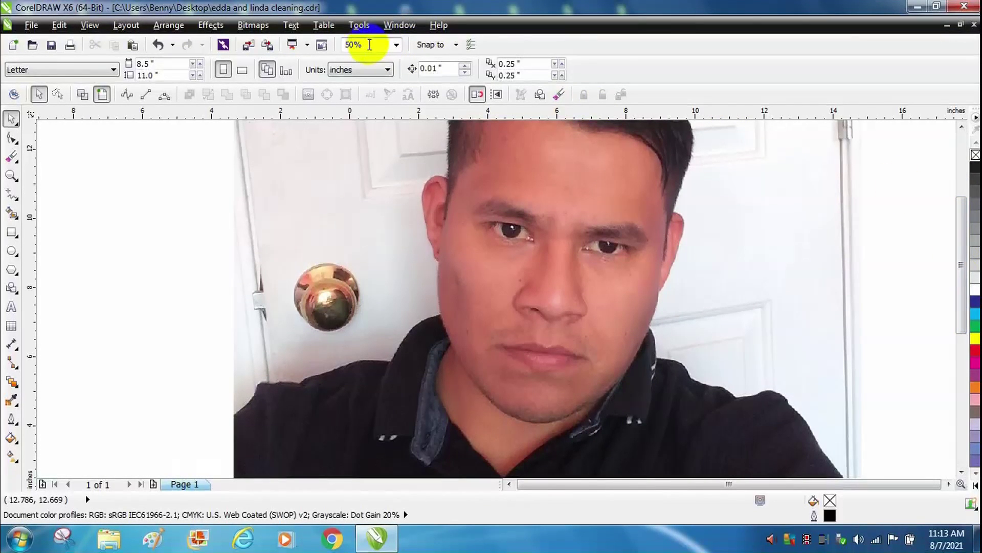
{"action": "type", "text": "40"}
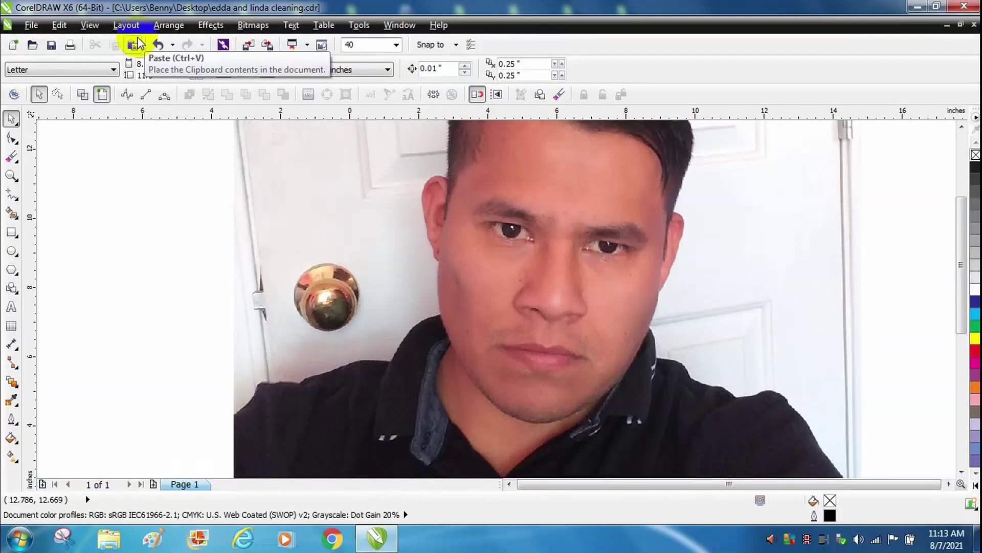
{"action": "key", "text": "Return"}
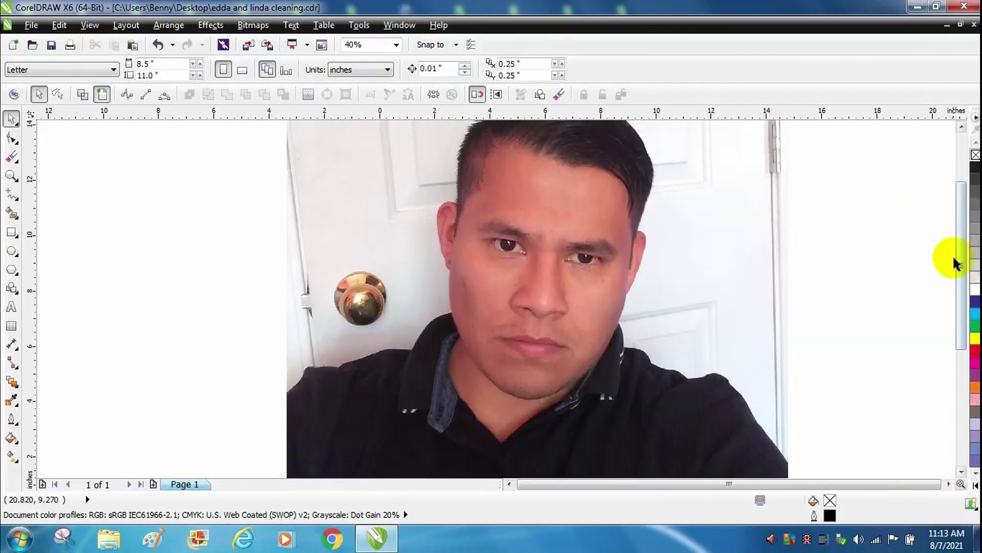
{"action": "left_click_drag", "start_coordinate": [954, 252], "coordinate": [961, 241]}
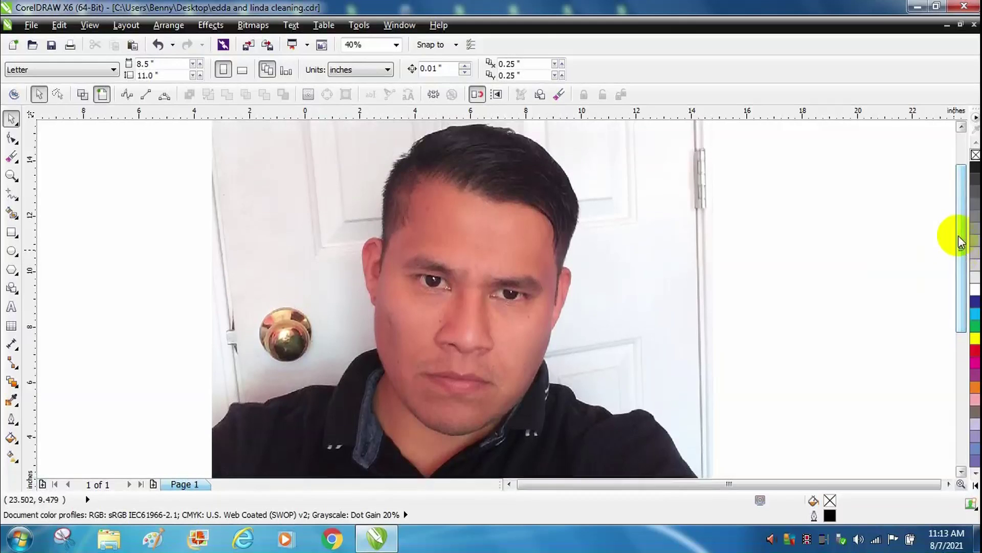
- Trace a closed straight-segment outline around the face and hair with the Bézier tool, starting at the left cheek and passing under the chin
{"action": "left_click", "coordinate": [20, 201]}
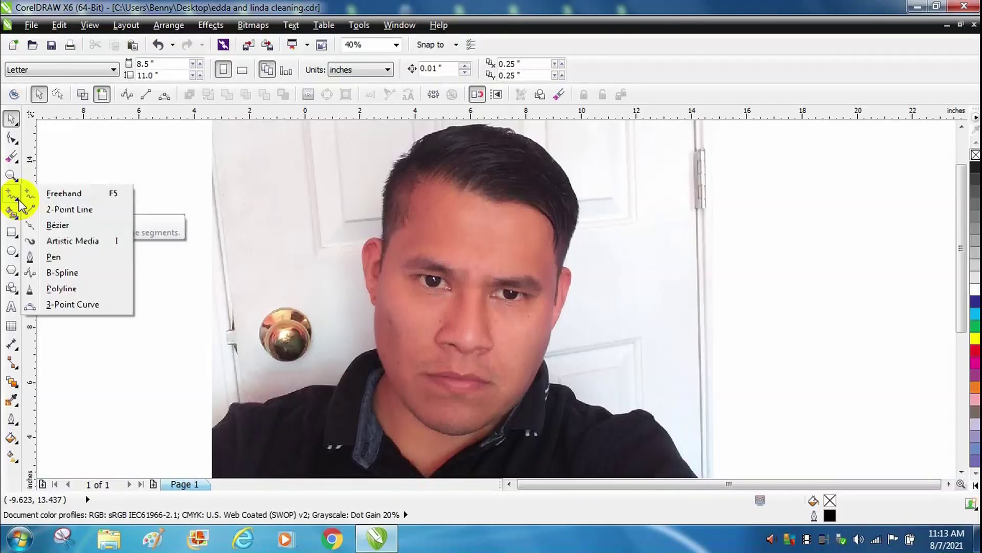
{"action": "left_click", "coordinate": [66, 230]}
{"action": "left_click_drag", "start_coordinate": [375, 363], "coordinate": [389, 389]}
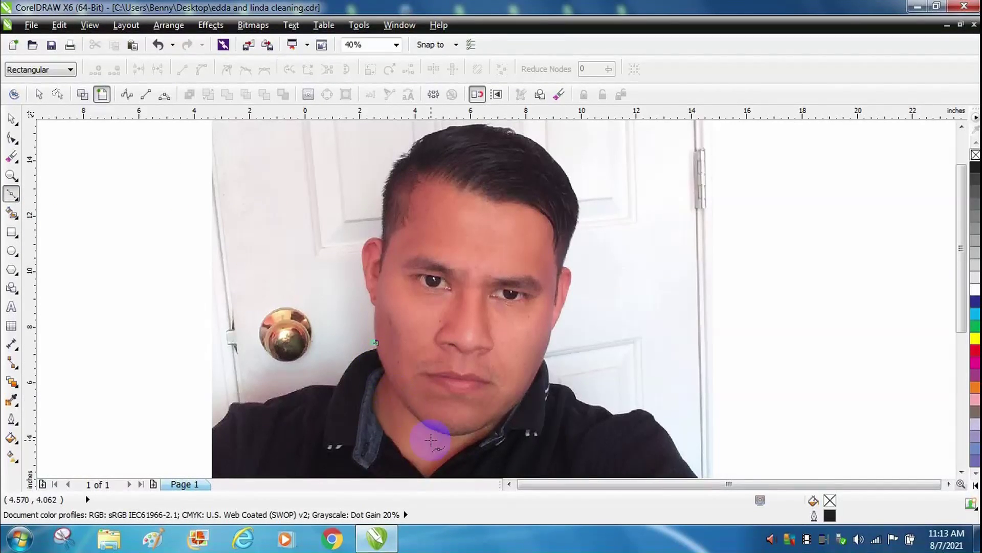
{"action": "left_click", "coordinate": [414, 412]}
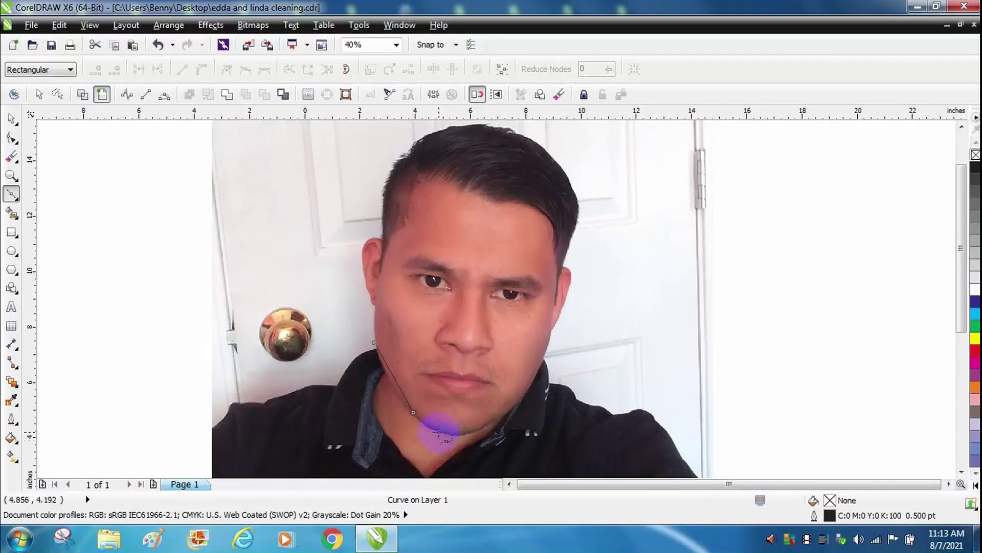
{"action": "left_click_drag", "start_coordinate": [446, 433], "coordinate": [480, 428]}
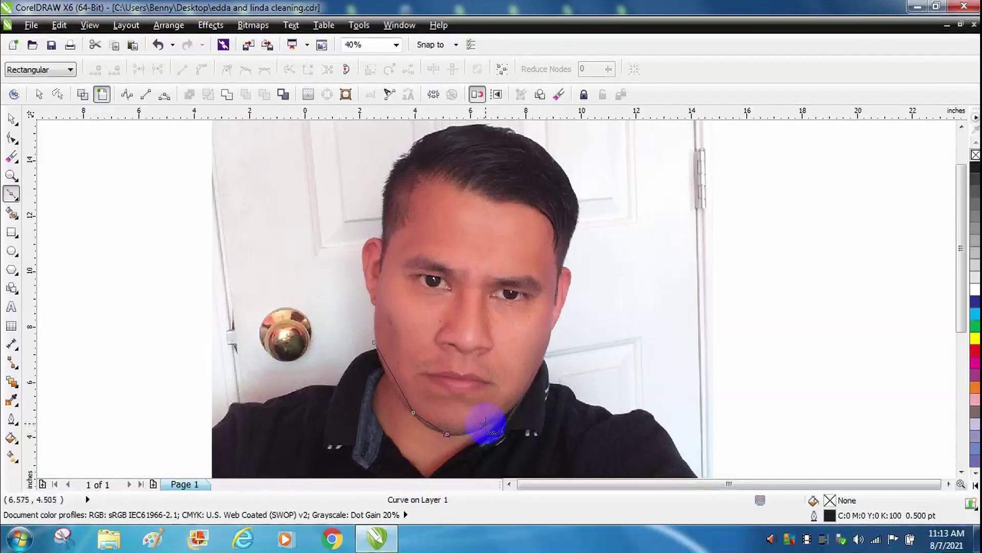
{"action": "left_click", "coordinate": [485, 424]}
{"action": "left_click", "coordinate": [525, 398]}
{"action": "left_click", "coordinate": [550, 337]}
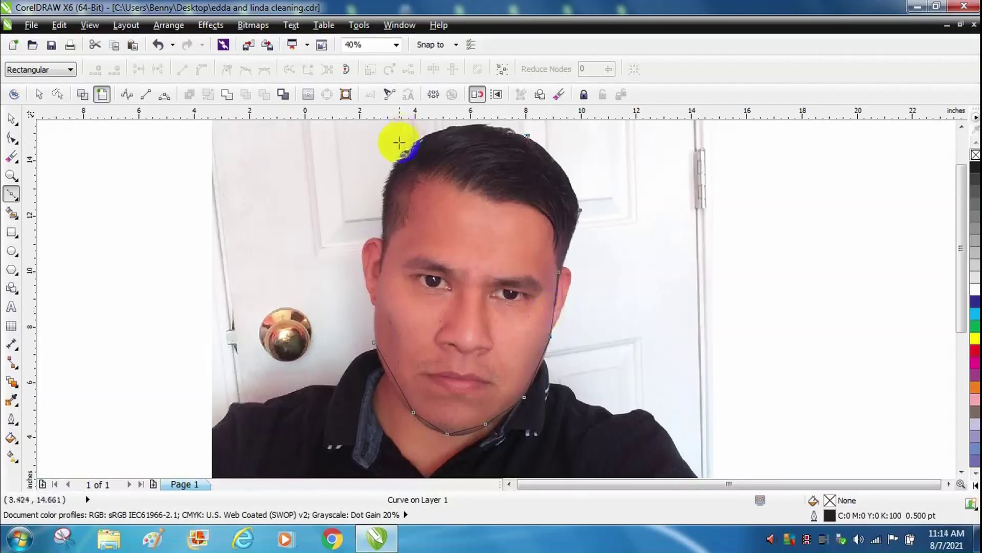
{"action": "left_click", "coordinate": [449, 138]}
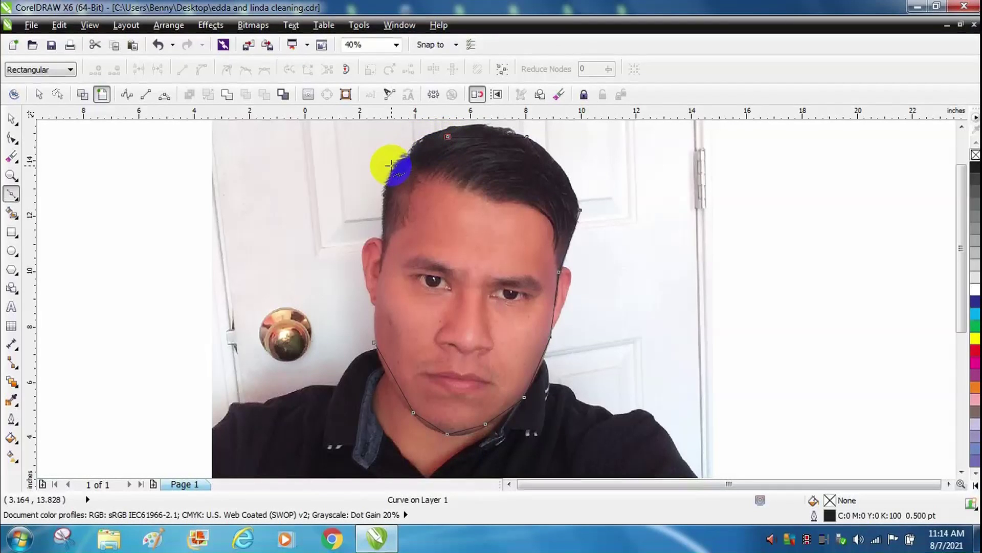
{"action": "left_click", "coordinate": [390, 171]}
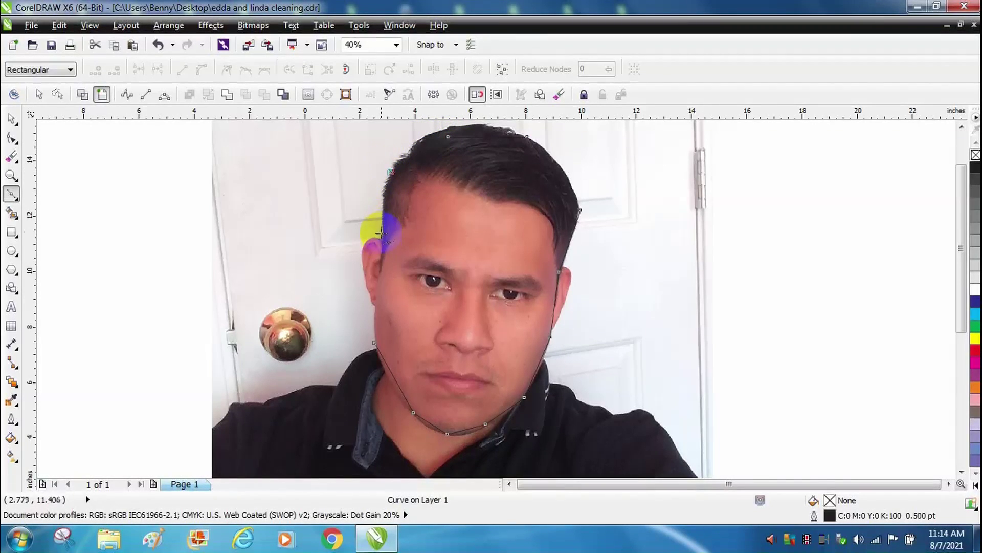
{"action": "left_click", "coordinate": [382, 248]}
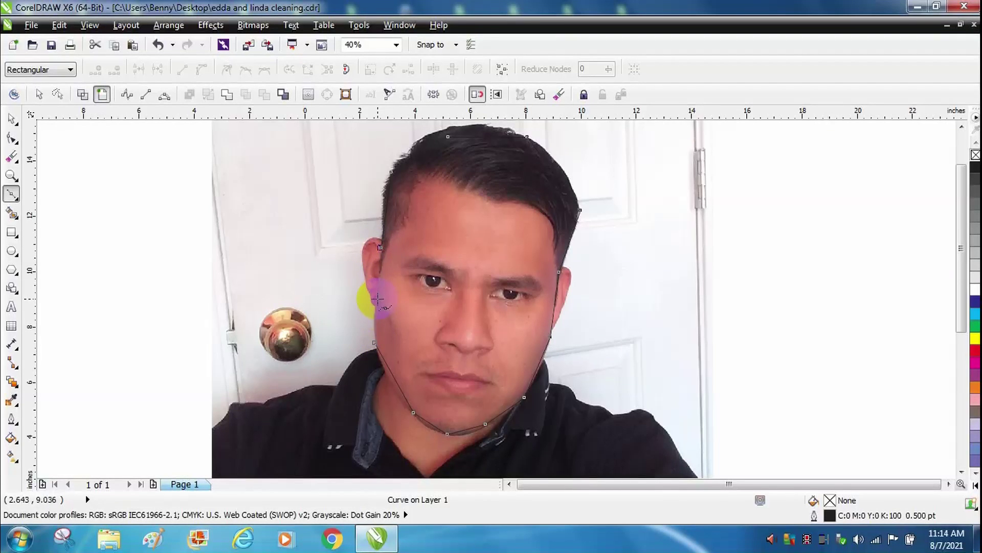
{"action": "left_click", "coordinate": [378, 298]}
{"action": "key", "text": "space"}
{"action": "left_click", "coordinate": [191, 248]}
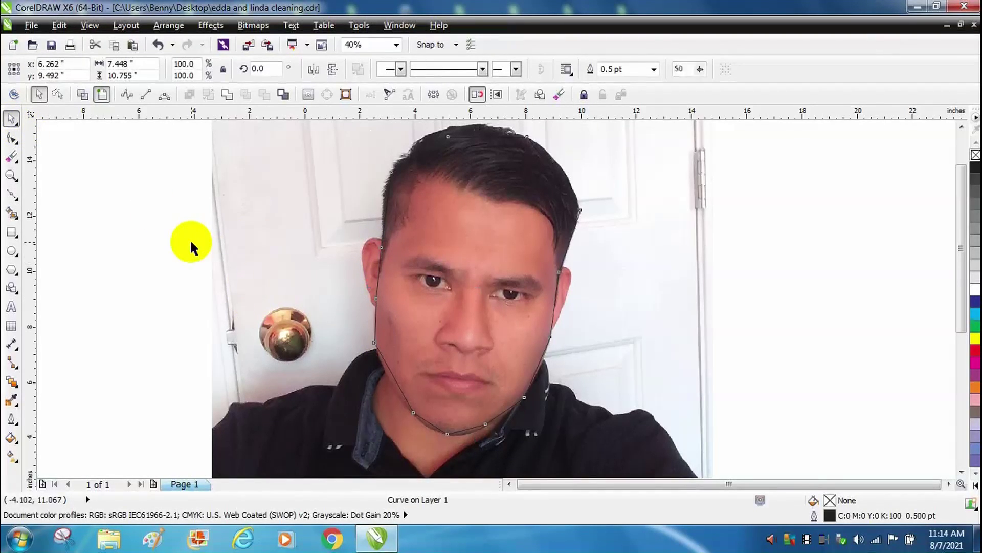
- Convert the outline's segment along the left jaw to a curve and bend it to follow the jaw
{"action": "left_click", "coordinate": [392, 380]}
{"action": "left_click", "coordinate": [399, 383]}
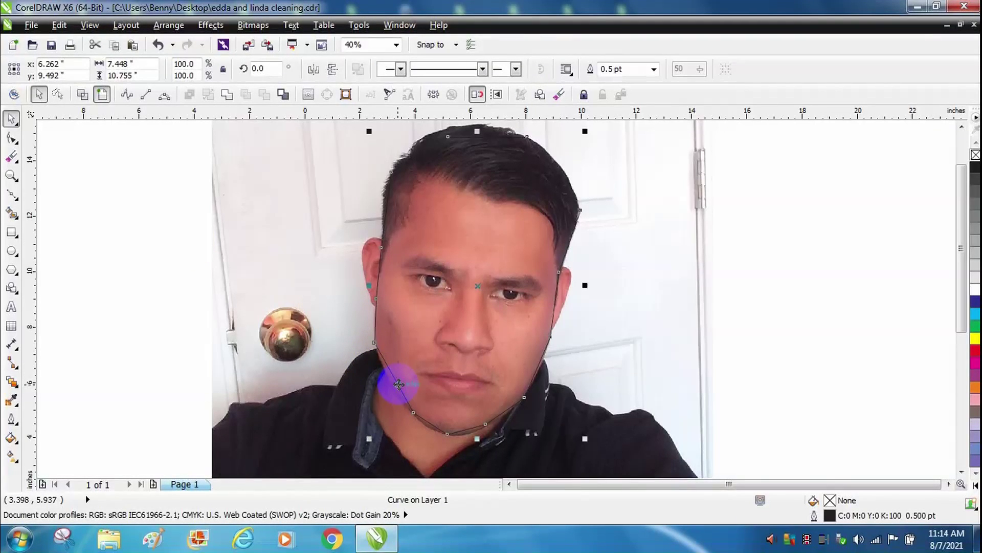
{"action": "double_click", "coordinate": [399, 383]}
{"action": "right_click", "coordinate": [398, 383]}
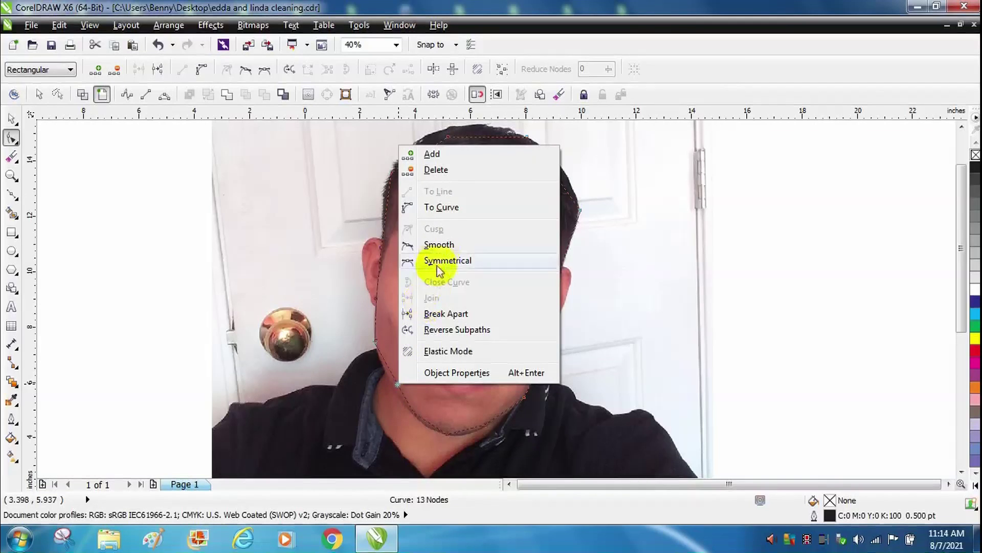
{"action": "left_click", "coordinate": [443, 208]}
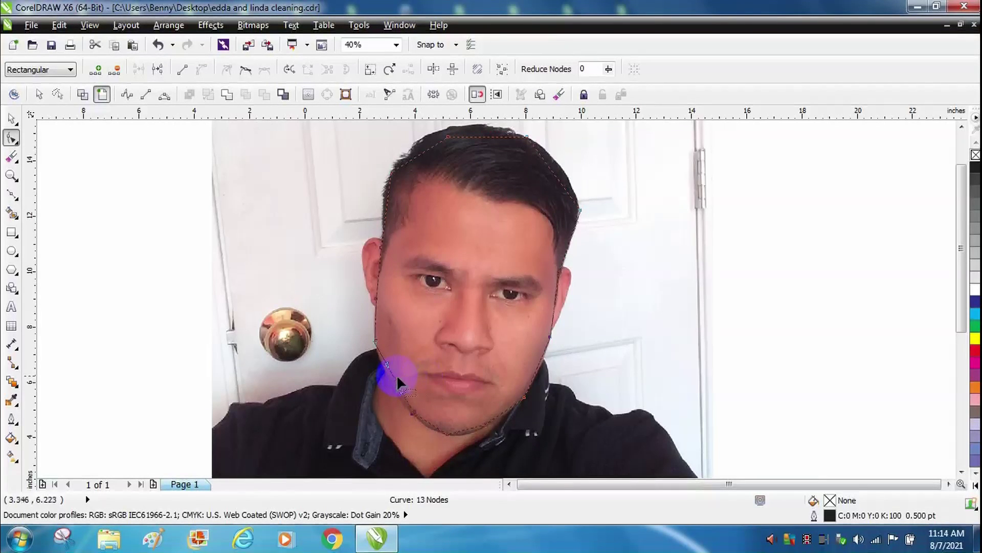
{"action": "left_click_drag", "start_coordinate": [391, 371], "coordinate": [387, 379]}
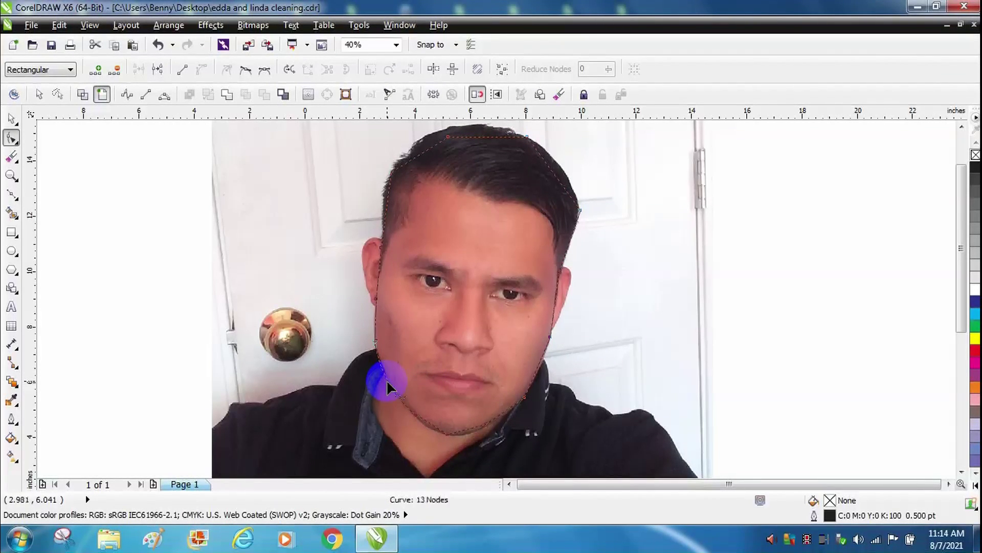
- Convert the outline segment just left of the chin to a curve and shape it to the chin's edge
{"action": "left_click", "coordinate": [397, 46]}
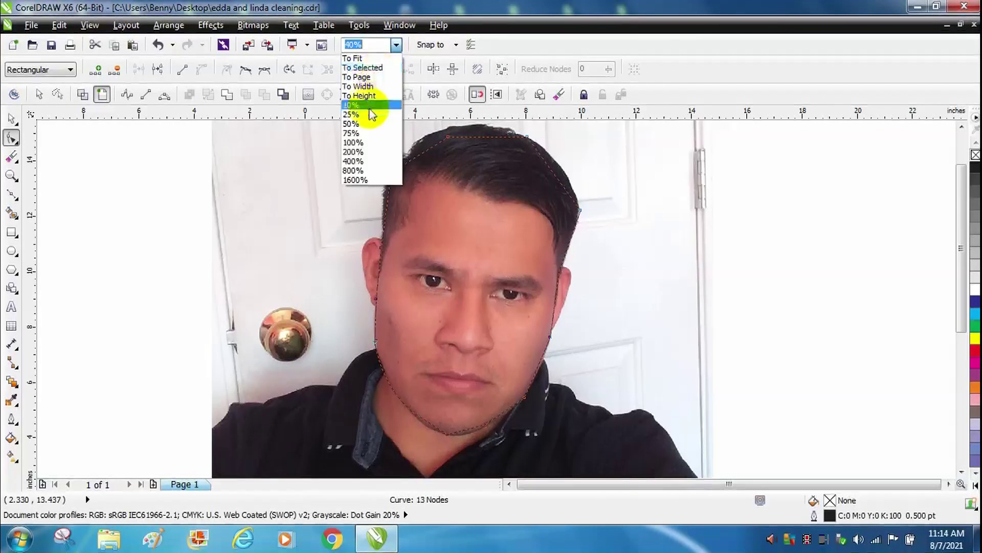
{"action": "left_click", "coordinate": [369, 124]}
{"action": "left_click_drag", "start_coordinate": [487, 467], "coordinate": [426, 467]}
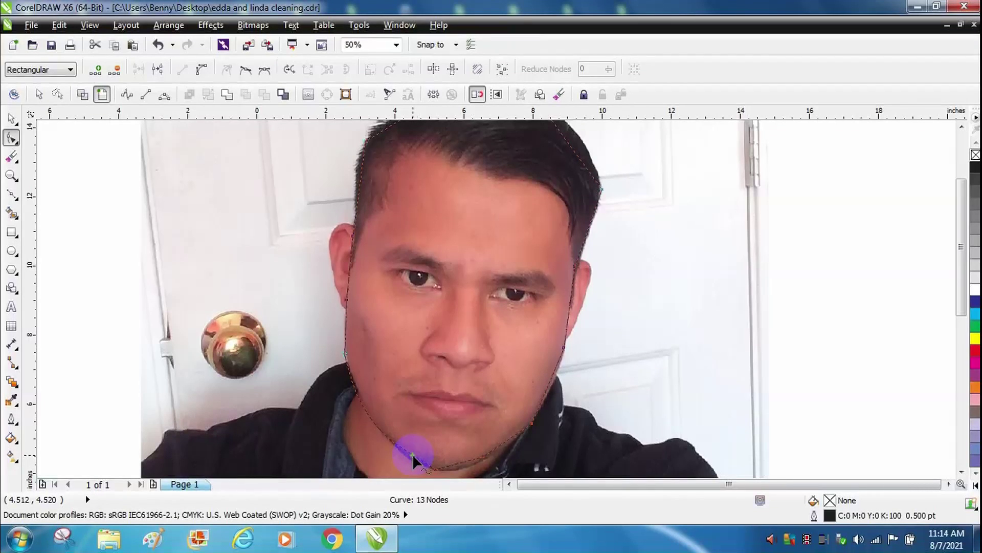
{"action": "left_click", "coordinate": [458, 459]}
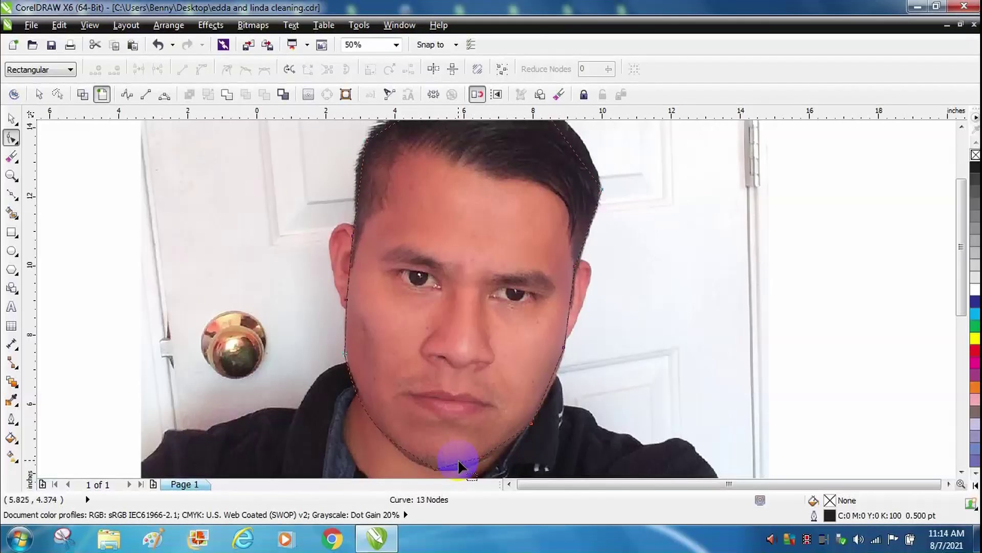
{"action": "right_click", "coordinate": [410, 451]}
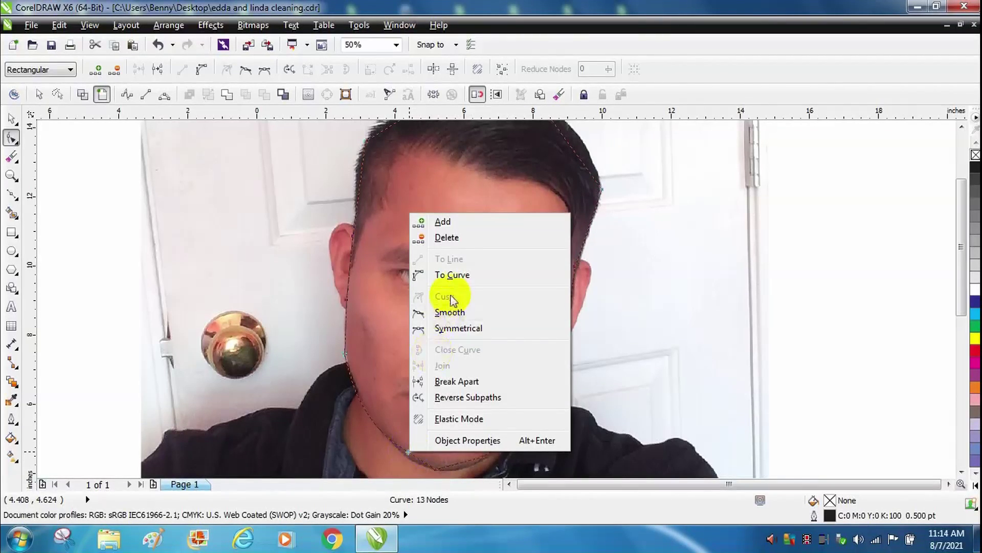
{"action": "left_click", "coordinate": [452, 277]}
{"action": "left_click_drag", "start_coordinate": [407, 455], "coordinate": [409, 459]}
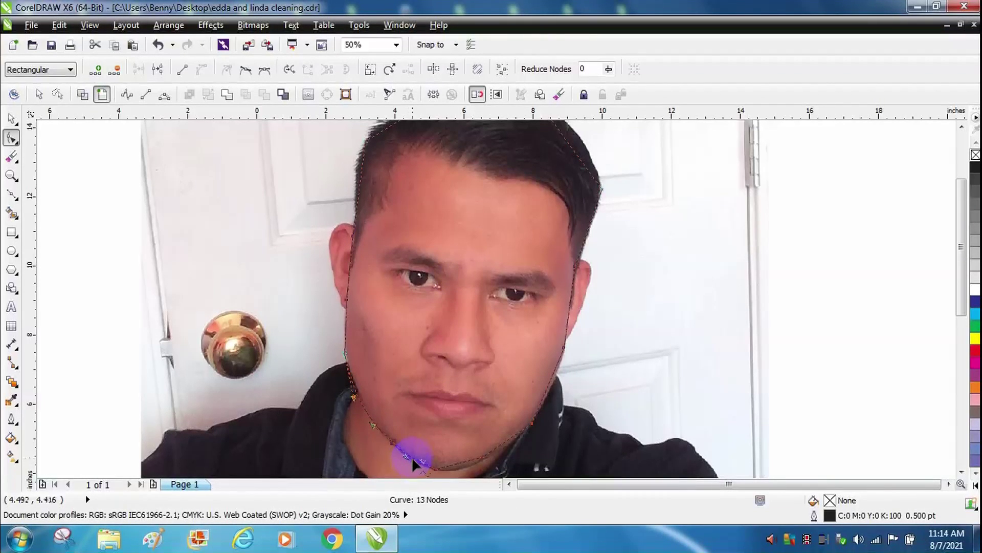
- Convert the two segments from under the chin to the right jaw to curves and fit them to the face
{"action": "right_click", "coordinate": [467, 463]}
{"action": "left_click", "coordinate": [515, 284]}
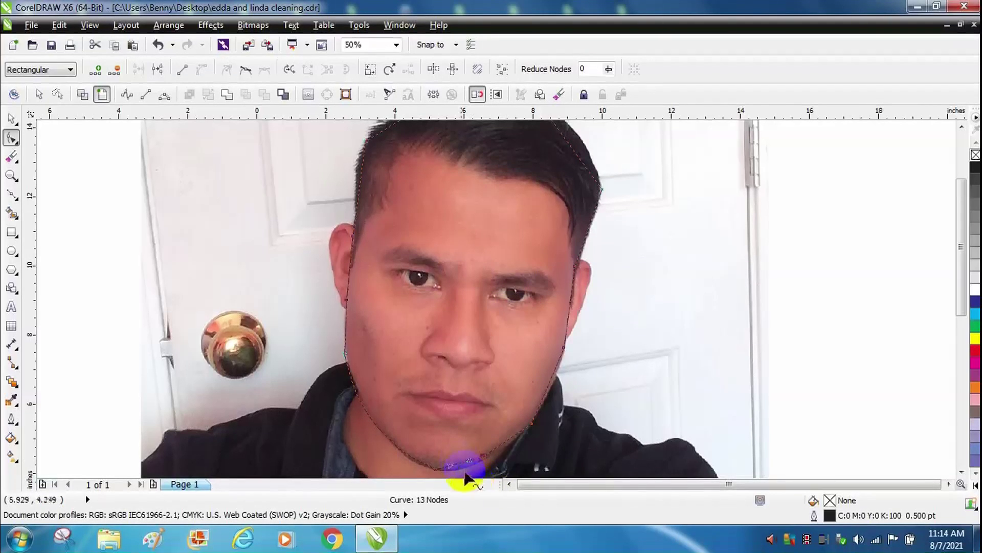
{"action": "left_click_drag", "start_coordinate": [459, 467], "coordinate": [467, 467]}
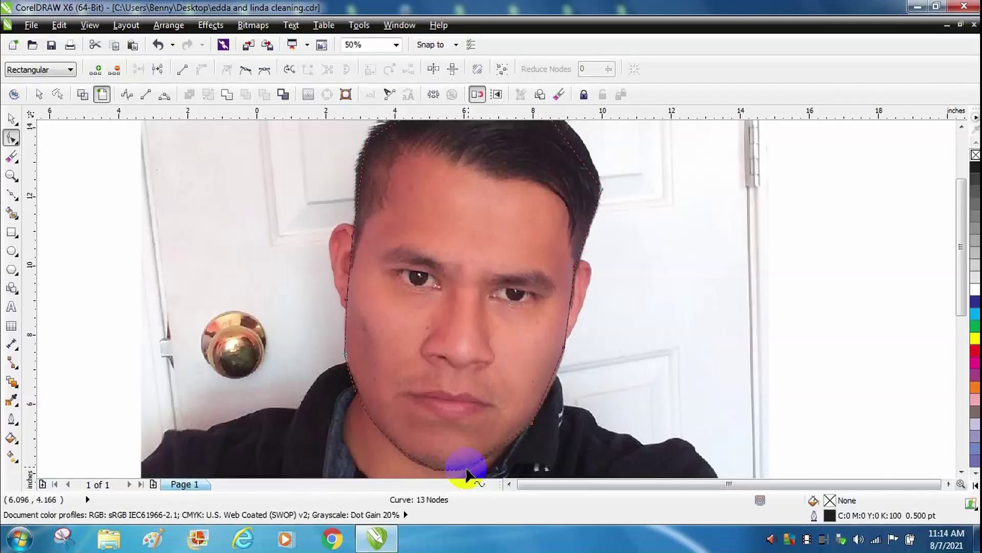
{"action": "right_click", "coordinate": [503, 449]}
{"action": "left_click", "coordinate": [538, 267]}
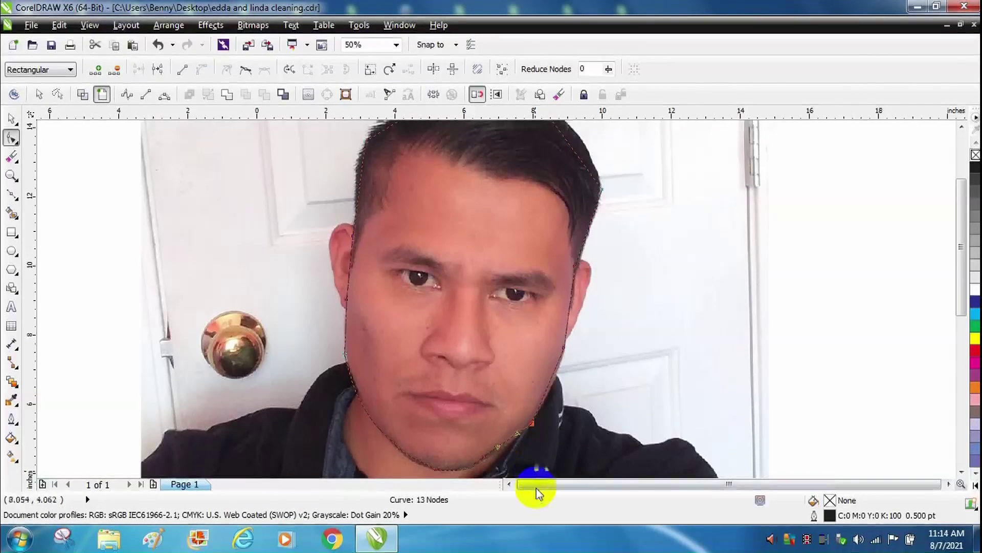
{"action": "left_click_drag", "start_coordinate": [507, 457], "coordinate": [505, 450]}
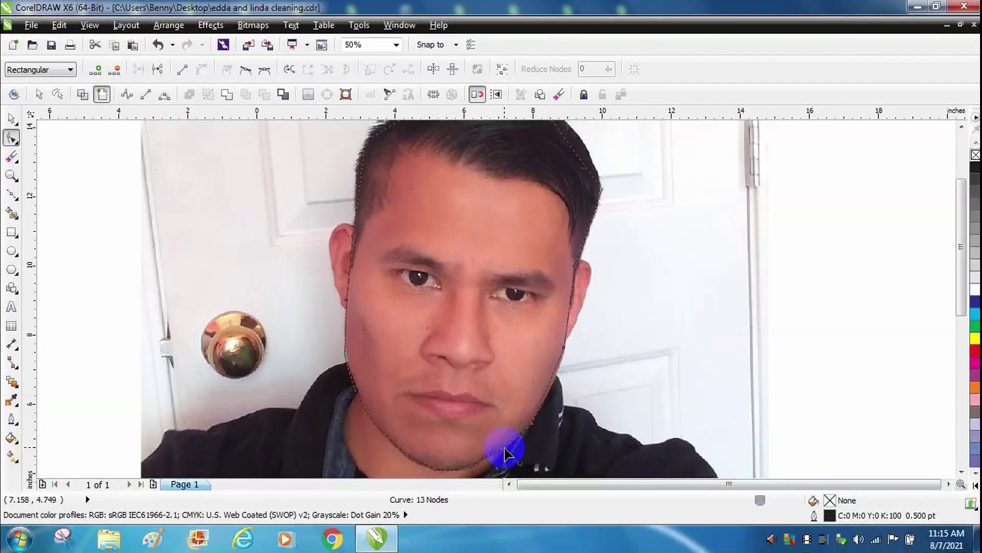
- Convert the right cheek segment to a curve, bend it to the face's edge, and deselect the finished outline
{"action": "right_click", "coordinate": [553, 386]}
{"action": "left_click", "coordinate": [594, 200]}
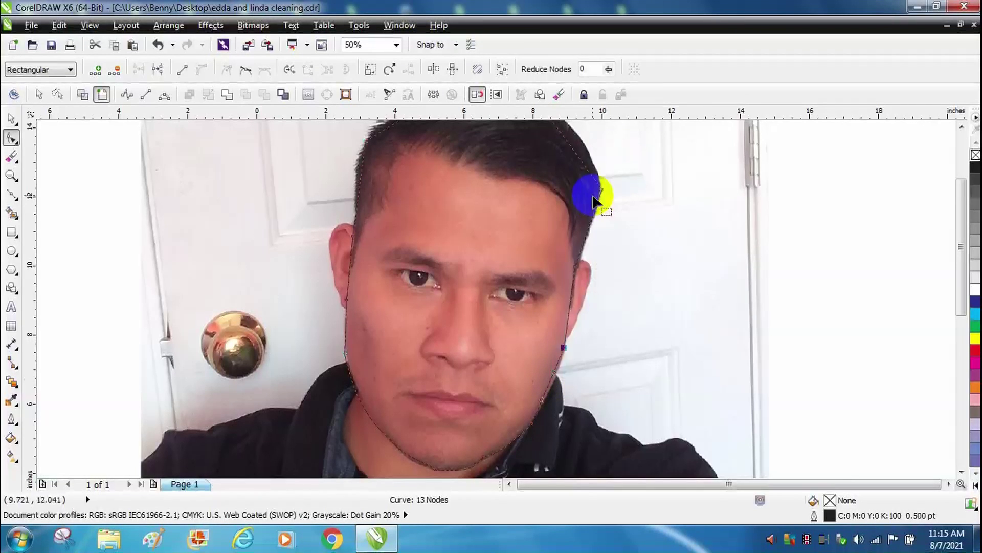
{"action": "left_click_drag", "start_coordinate": [556, 382], "coordinate": [556, 388]}
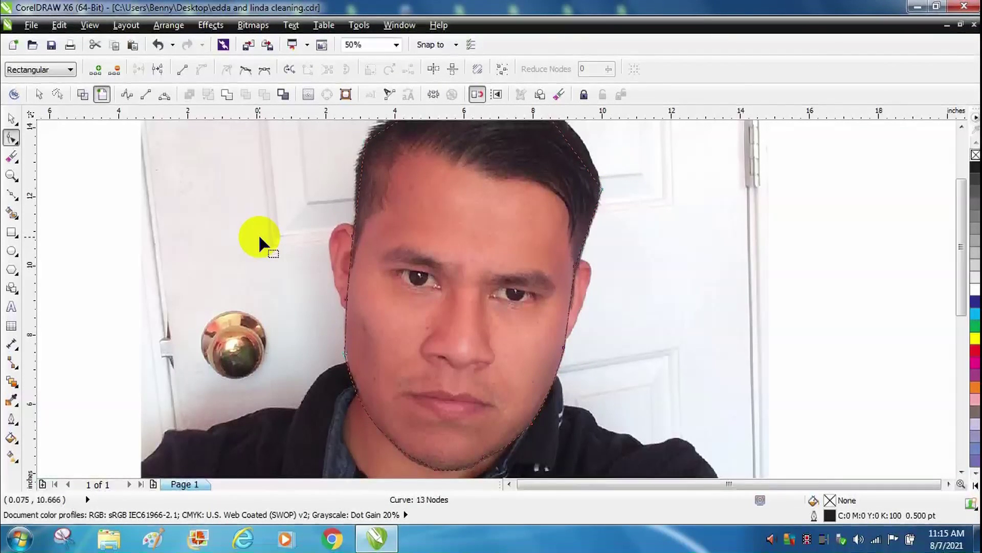
{"action": "left_click", "coordinate": [12, 119]}
{"action": "left_click", "coordinate": [136, 232]}
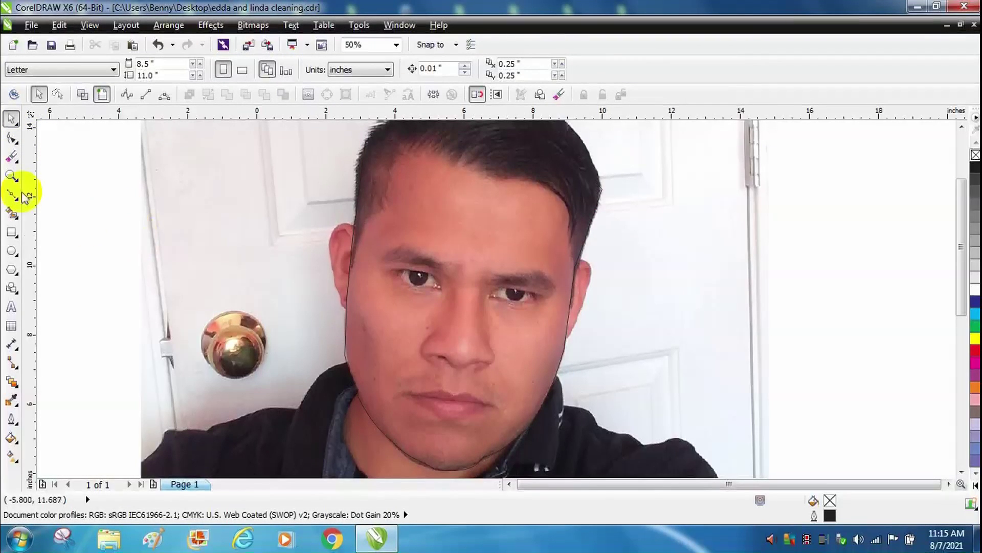
- Trace the ear on the photo's left side with a closed straight-segment Bézier outline overlapping the face edge, and deselect it
{"action": "left_click", "coordinate": [10, 194]}
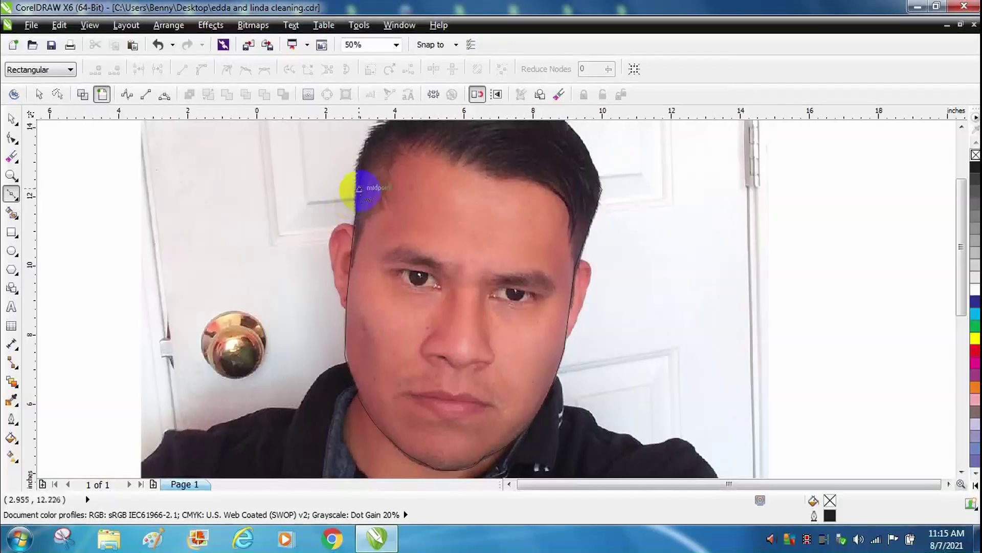
{"action": "left_click", "coordinate": [344, 306]}
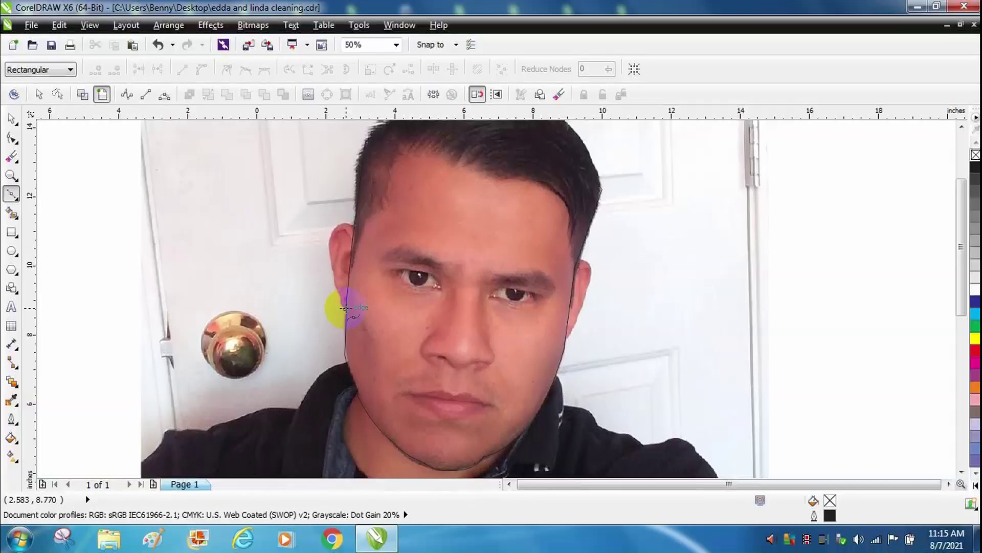
{"action": "left_click_drag", "start_coordinate": [345, 309], "coordinate": [351, 226]}
{"action": "left_click_drag", "start_coordinate": [342, 311], "coordinate": [352, 308]}
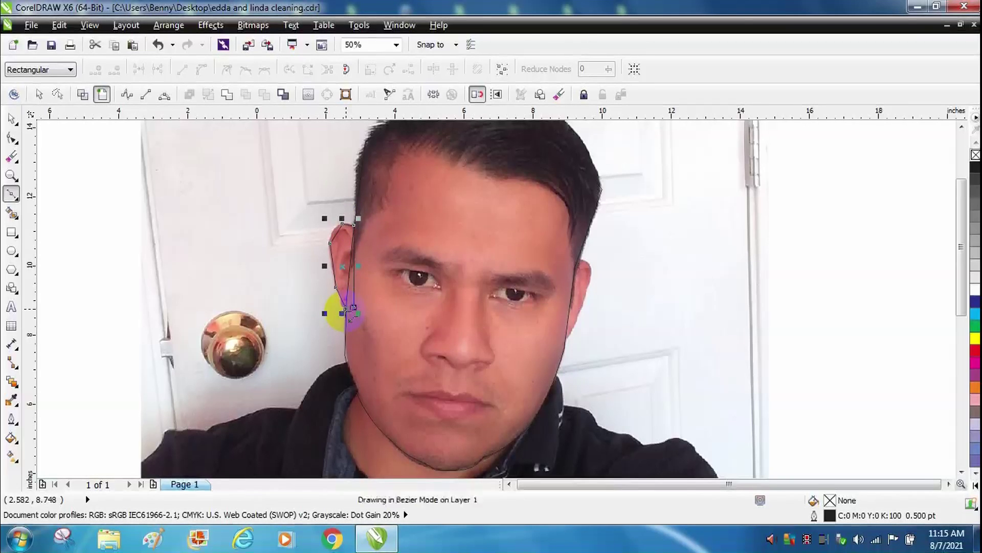
{"action": "left_click", "coordinate": [11, 119]}
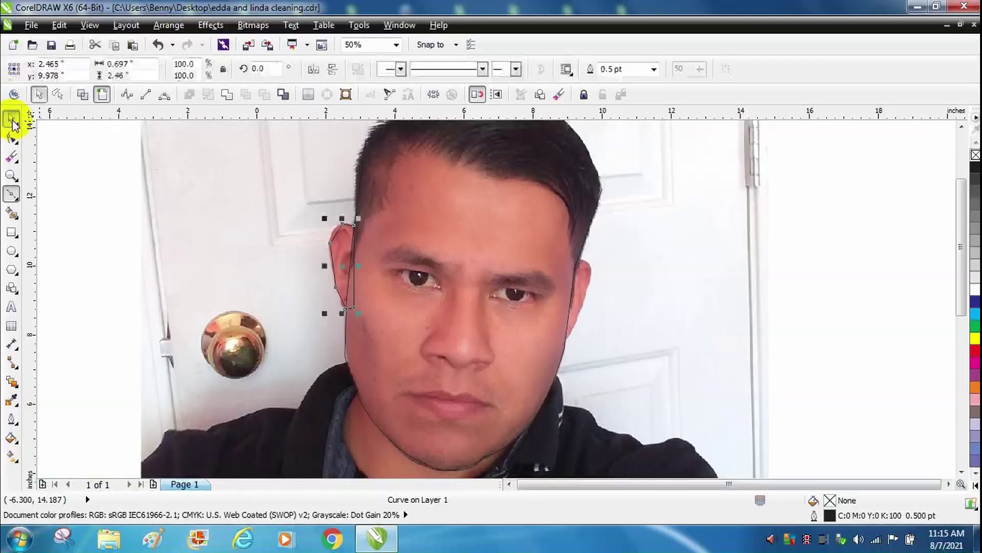
{"action": "left_click", "coordinate": [85, 328]}
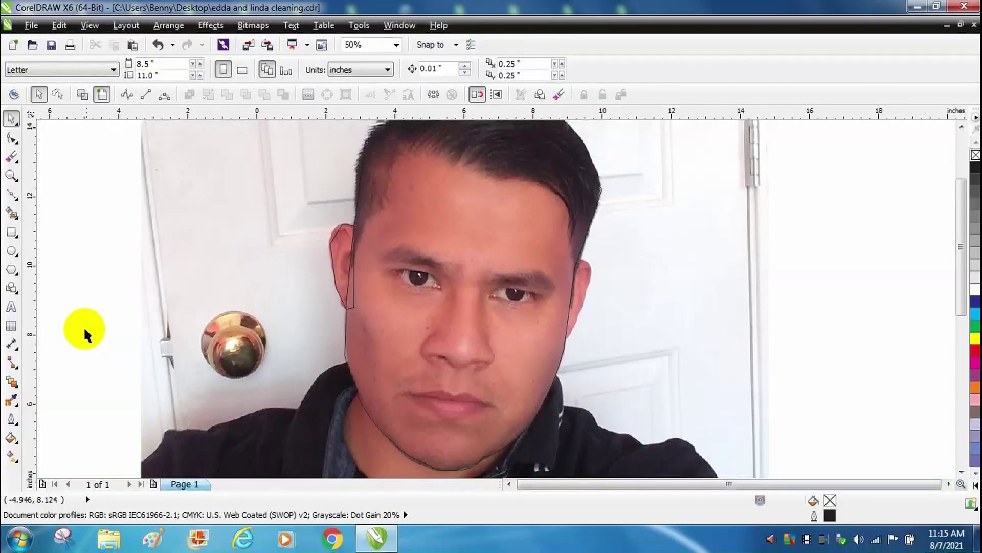
- Convert the left ear outline's upper outer segment to a curve and bend it outward along the ear's edge
{"action": "left_click", "coordinate": [396, 46]}
{"action": "left_click", "coordinate": [351, 122]}
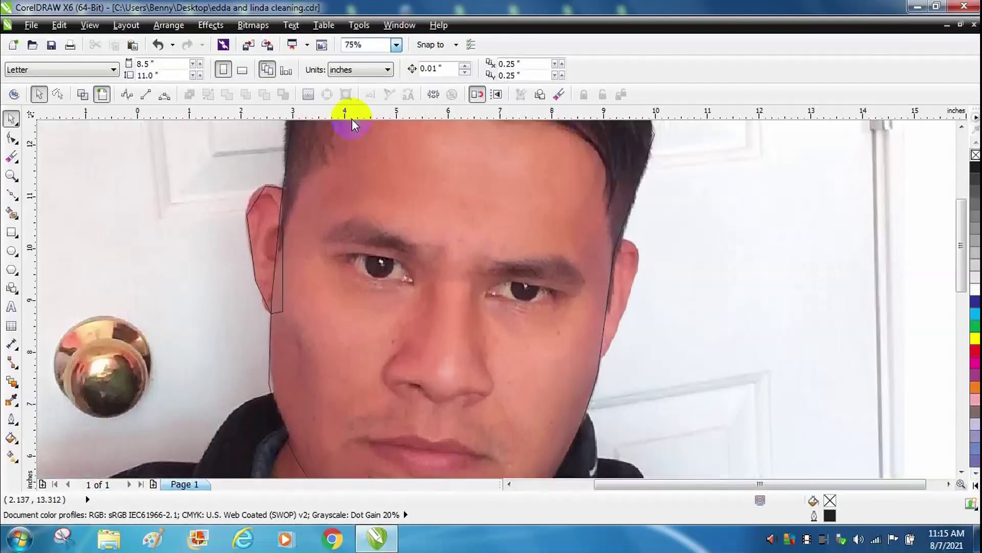
{"action": "double_click", "coordinate": [255, 236]}
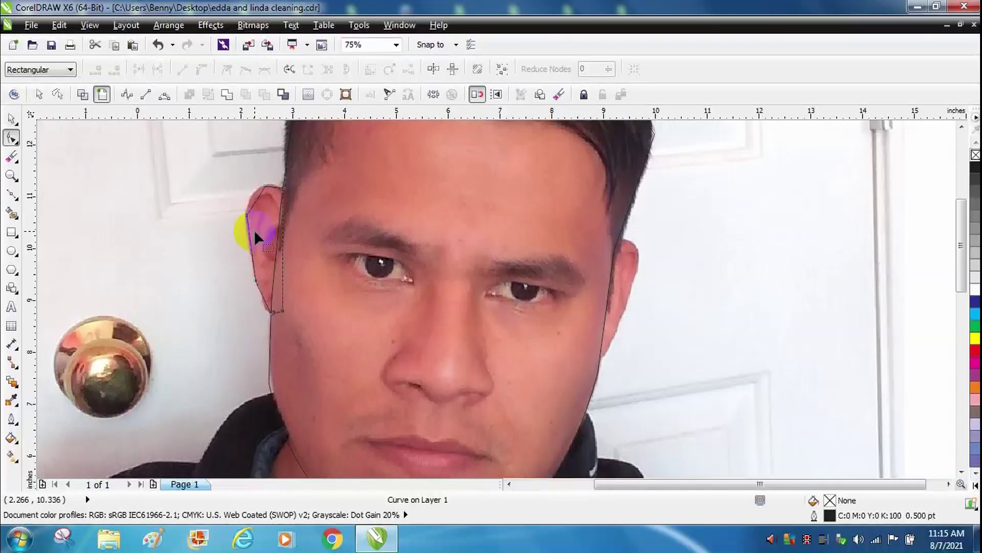
{"action": "right_click", "coordinate": [254, 198]}
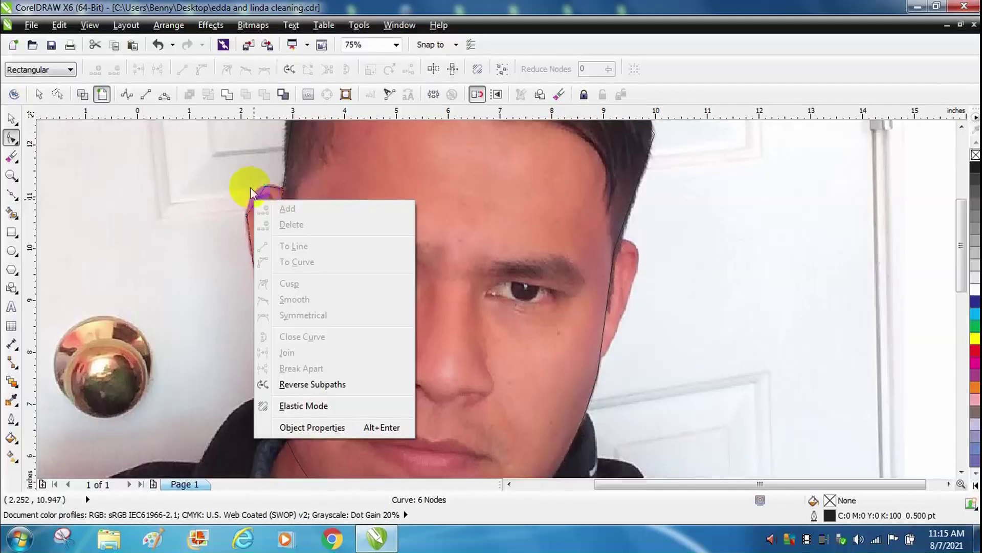
{"action": "left_click", "coordinate": [225, 177]}
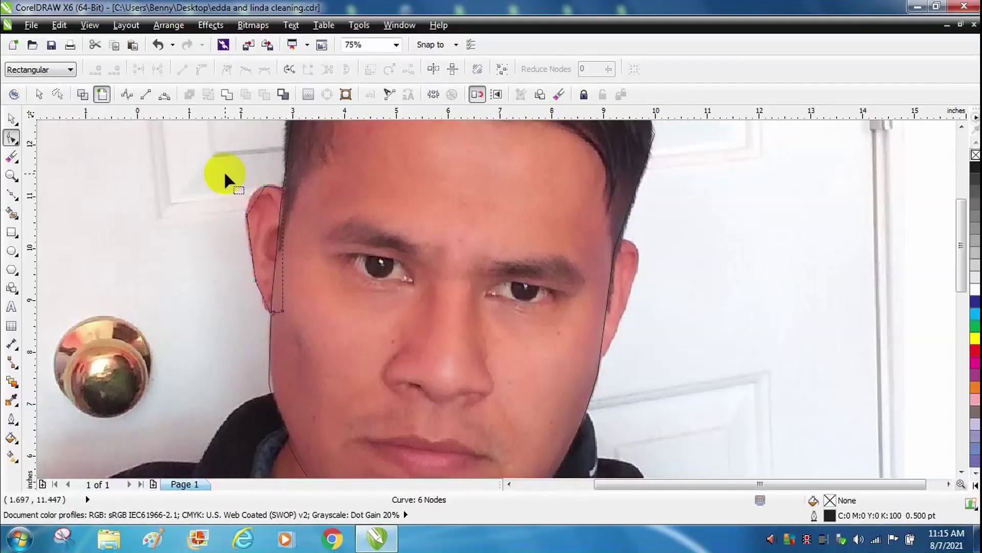
{"action": "right_click", "coordinate": [256, 201]}
{"action": "left_click", "coordinate": [296, 259]}
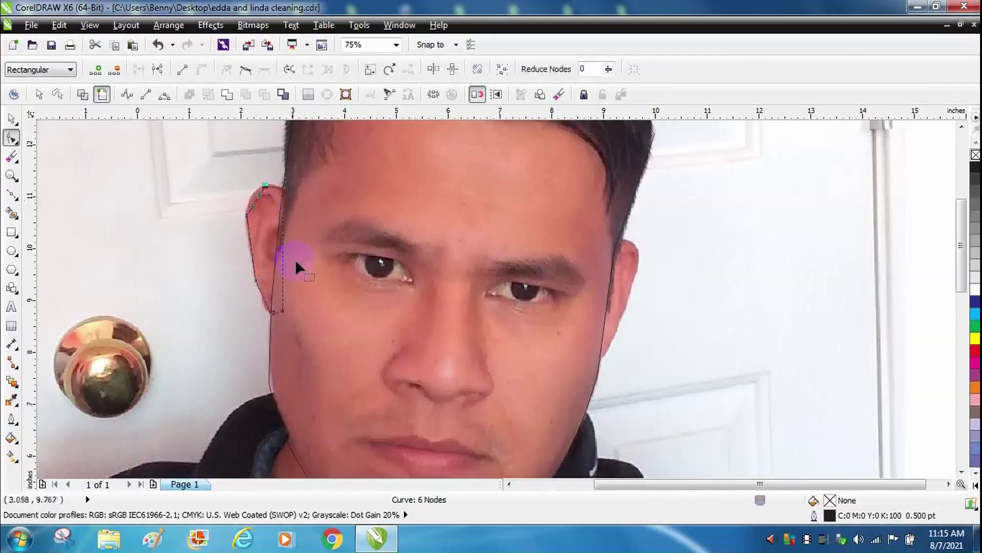
{"action": "mouse_move", "coordinate": [257, 198]}
{"action": "left_mouse_down"}
{"action": "mouse_move", "coordinate": [250, 188]}
{"action": "mouse_move", "coordinate": [245, 211]}
{"action": "mouse_move", "coordinate": [256, 209]}
{"action": "left_mouse_up"}
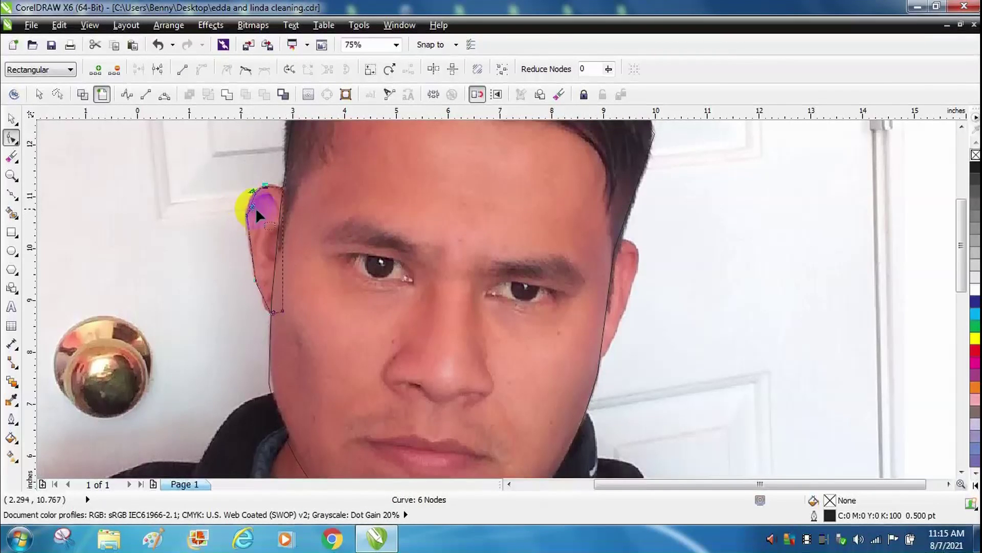
- Delete the node on the upper outer edge of the left ear outline to smooth the contour
{"action": "left_click", "coordinate": [196, 204]}
{"action": "left_click", "coordinate": [247, 214]}
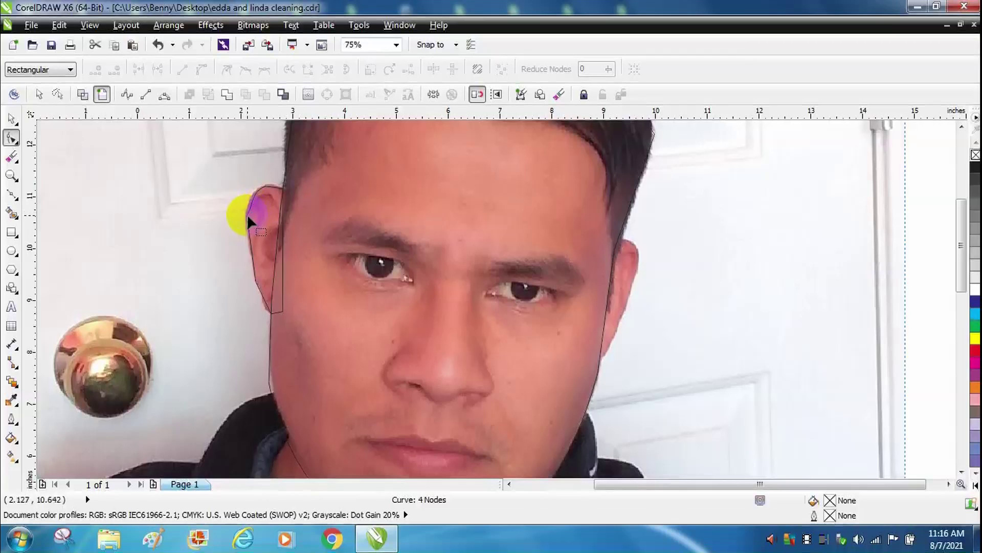
{"action": "left_click", "coordinate": [247, 213]}
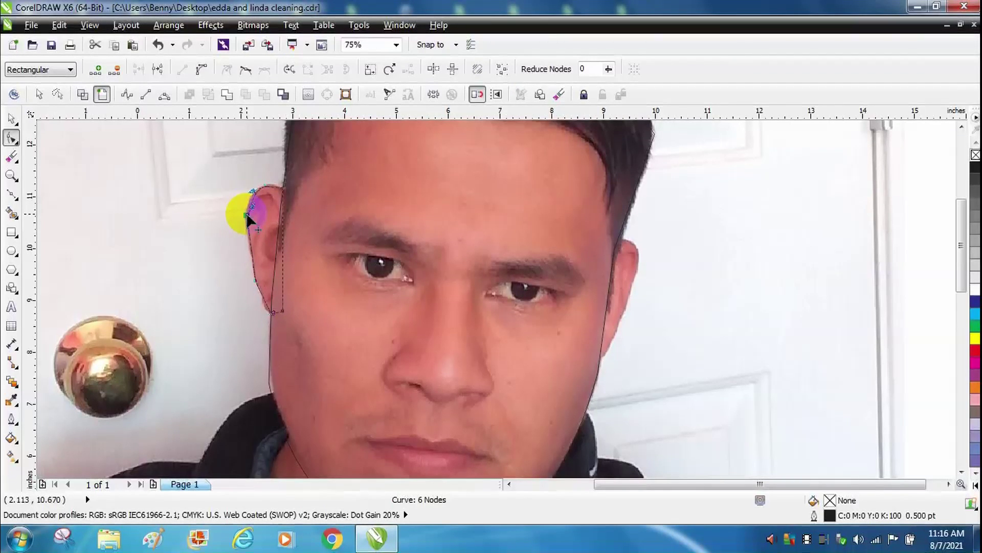
{"action": "key", "text": "Delete"}
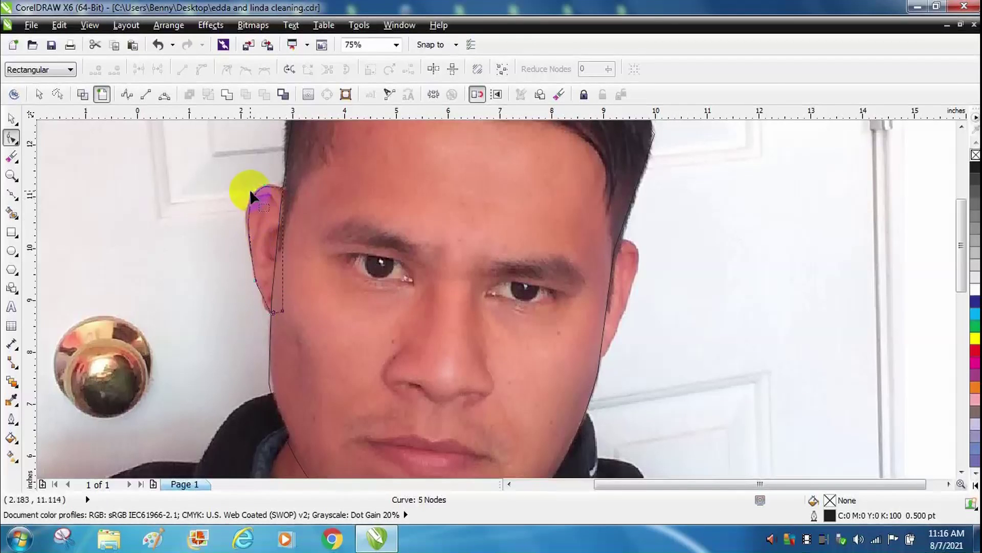
- Add a node near the lobe of the left ear outline and adjust the lower edge to follow the ear
{"action": "left_click", "coordinate": [262, 302]}
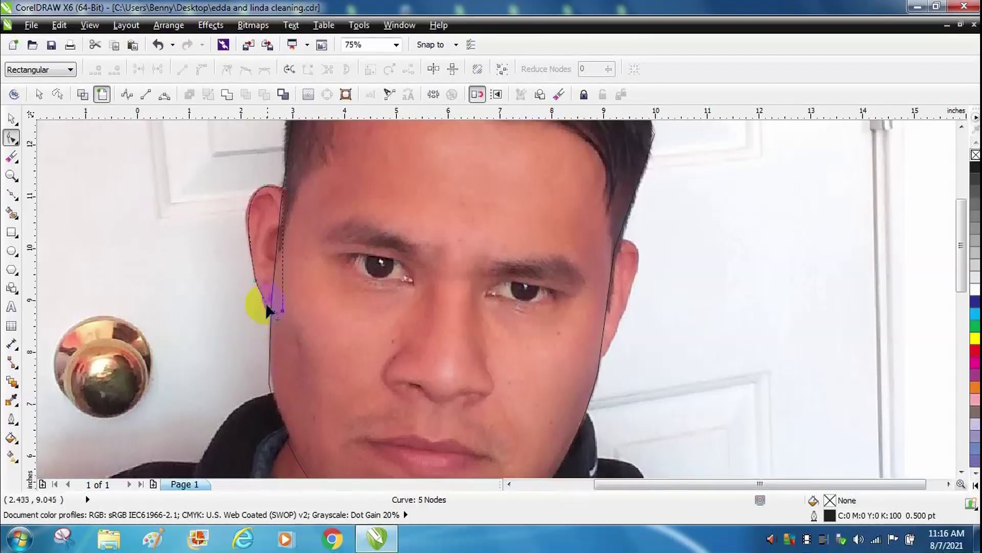
{"action": "double_click", "coordinate": [263, 297]}
{"action": "left_click_drag", "start_coordinate": [263, 298], "coordinate": [256, 307]}
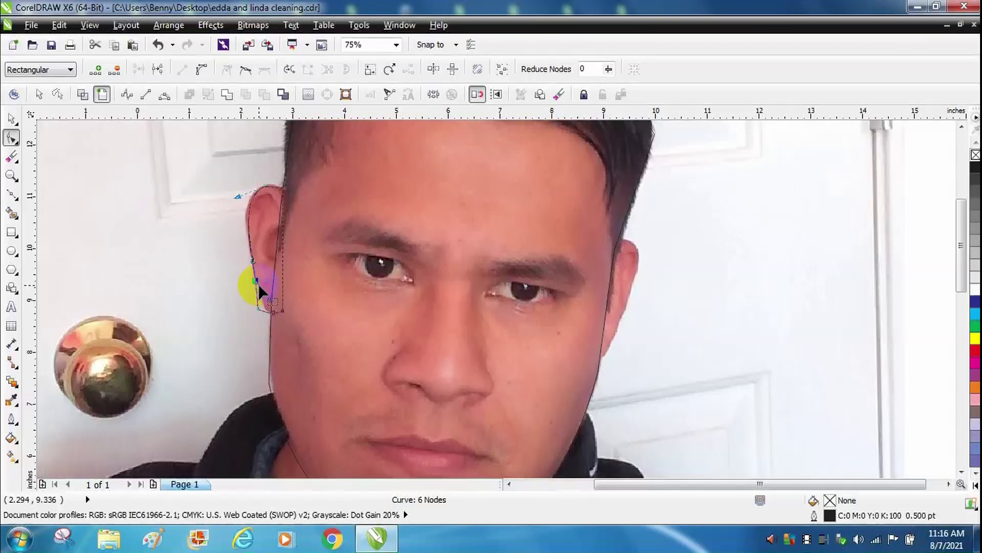
{"action": "left_click_drag", "start_coordinate": [261, 314], "coordinate": [265, 307]}
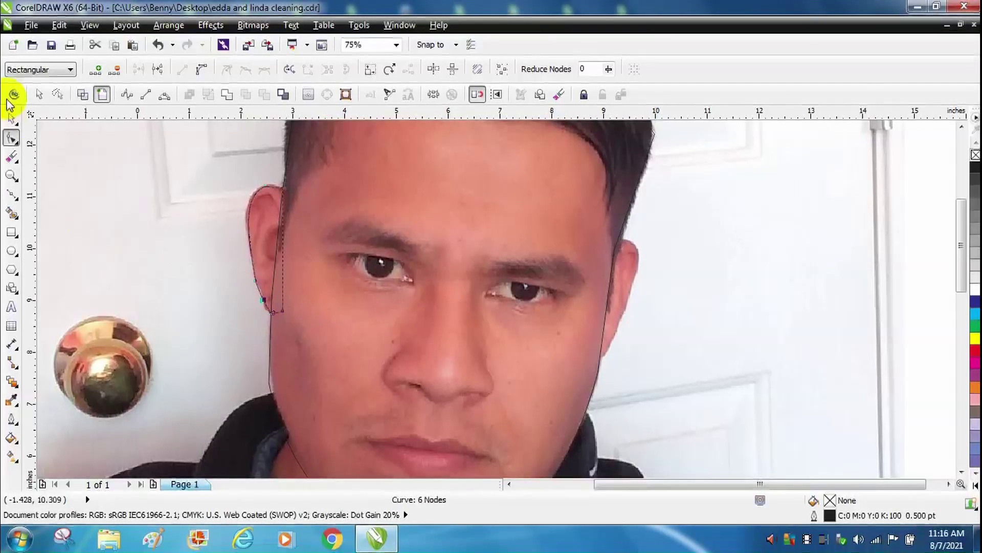
{"action": "left_click", "coordinate": [10, 121]}
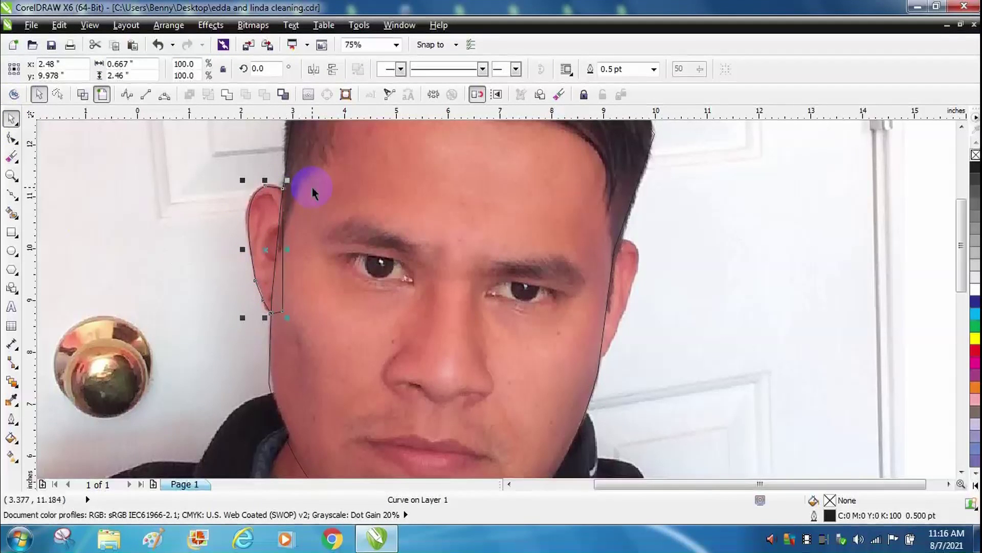
- Copy the left ear outline, mirror the copy horizontally, and place it over the ear on the right side of the face
{"action": "left_click", "coordinate": [260, 224]}
{"action": "left_click_drag", "start_coordinate": [260, 223], "coordinate": [340, 211]}
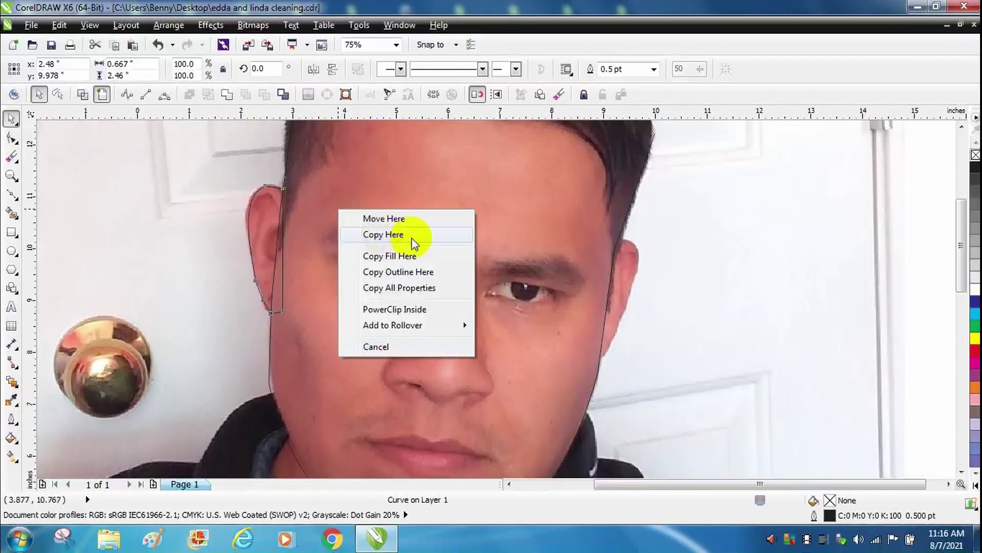
{"action": "left_click", "coordinate": [413, 236]}
{"action": "left_click", "coordinate": [317, 68]}
{"action": "left_click_drag", "start_coordinate": [340, 235], "coordinate": [614, 301]}
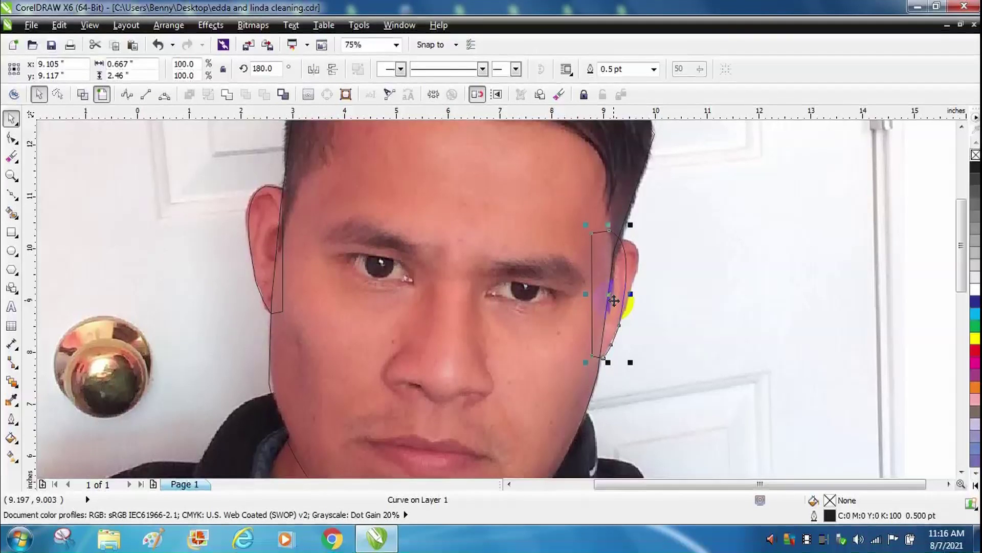
- Reshape the mirrored ear outline by moving its nodes so its upper and outer edges follow the right ear
{"action": "key", "text": "F10"}
{"action": "mouse_move", "coordinate": [611, 234]}
{"action": "left_mouse_down"}
{"action": "mouse_move", "coordinate": [649, 250]}
{"action": "mouse_move", "coordinate": [634, 235]}
{"action": "mouse_move", "coordinate": [594, 235]}
{"action": "left_mouse_up"}
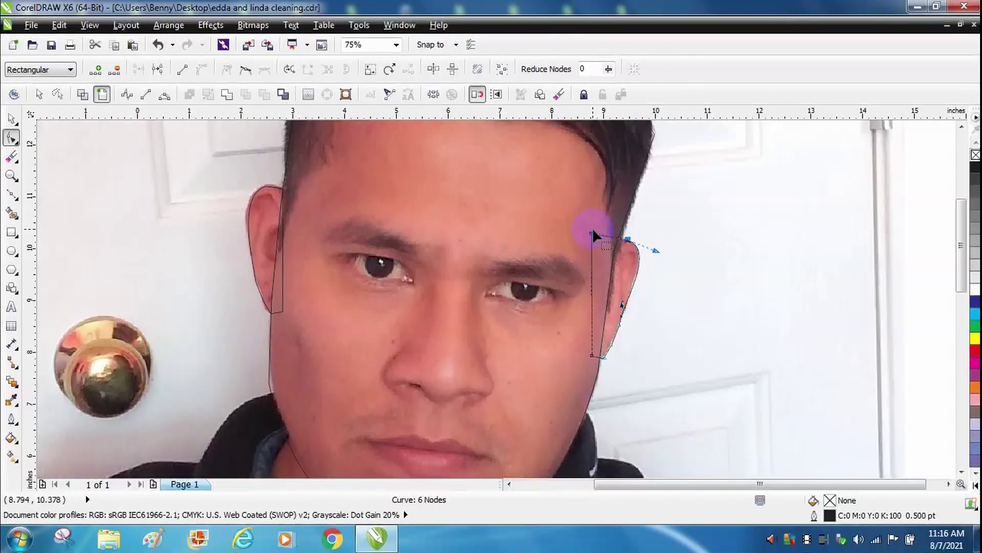
{"action": "left_click", "coordinate": [11, 119]}
{"action": "left_click", "coordinate": [367, 394]}
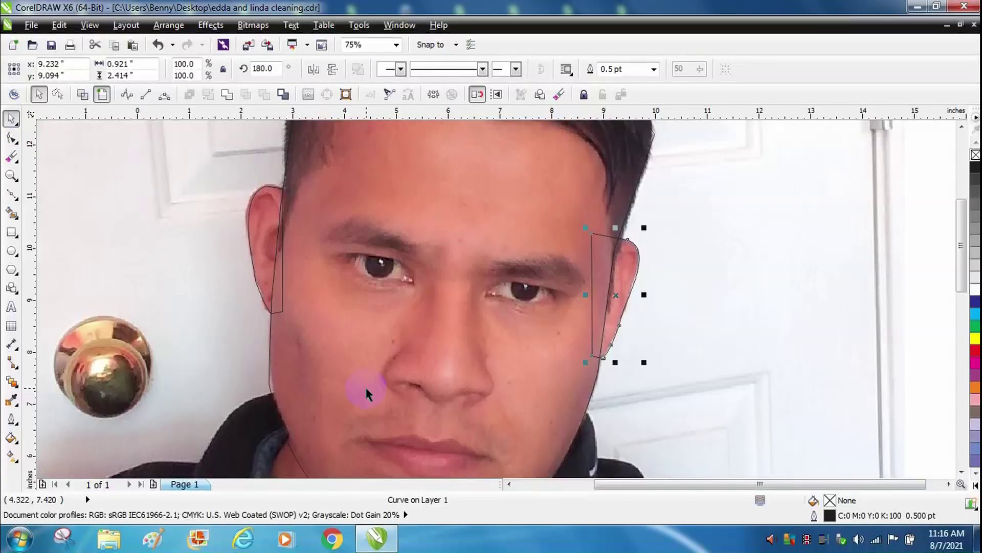
- Select both ear outlines together with the face outline and move them onto the empty area to the right of the photo
{"action": "left_click", "coordinate": [262, 220], "text": "shift"}
{"action": "left_click", "coordinate": [327, 213], "text": "shift"}
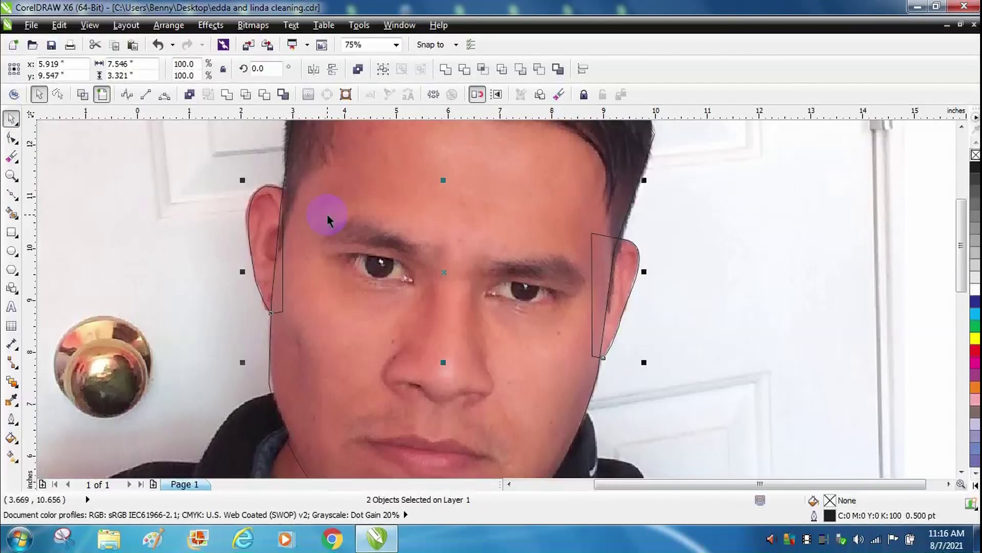
{"action": "left_click", "coordinate": [396, 45]}
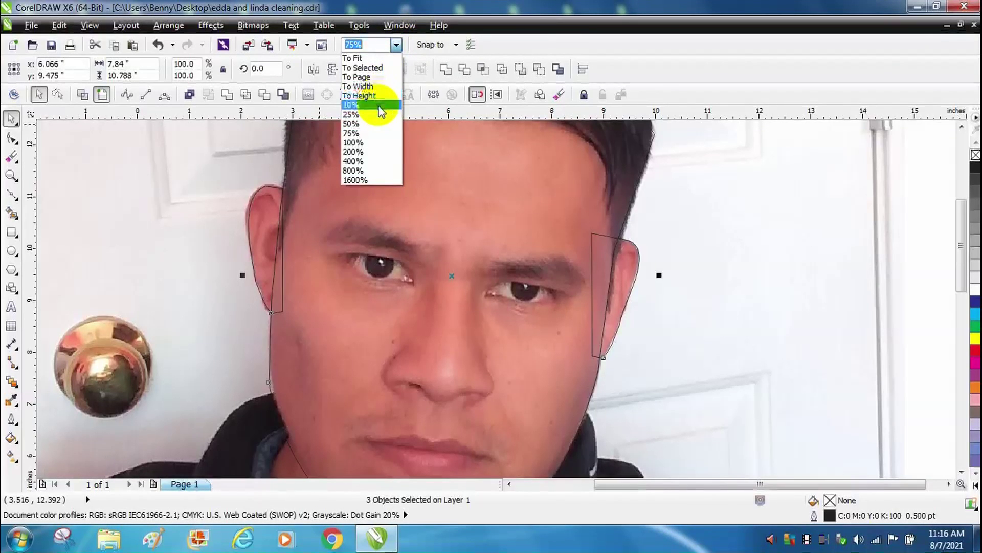
{"action": "left_click", "coordinate": [378, 98]}
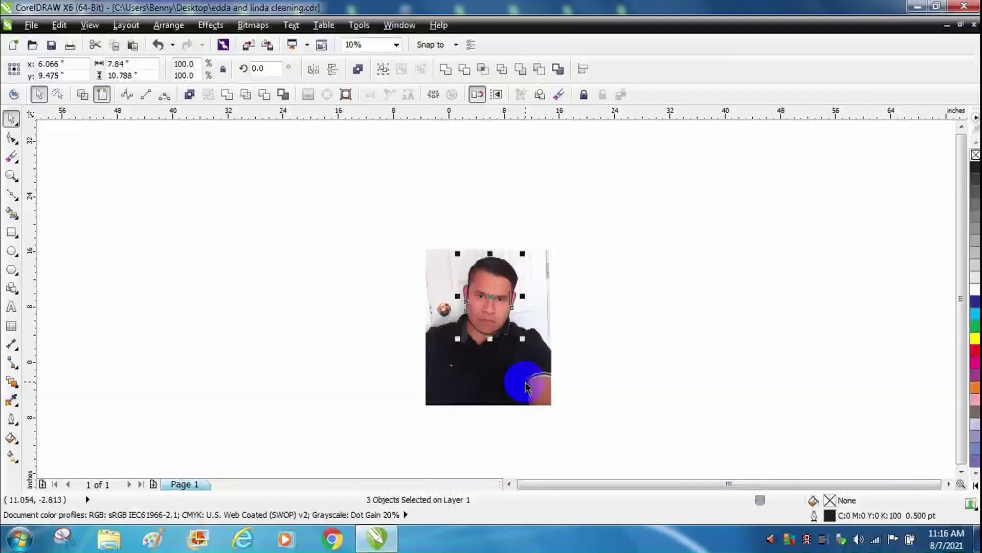
{"action": "left_click", "coordinate": [397, 45]}
{"action": "left_click", "coordinate": [378, 114]}
{"action": "left_click_drag", "start_coordinate": [471, 318], "coordinate": [746, 324]}
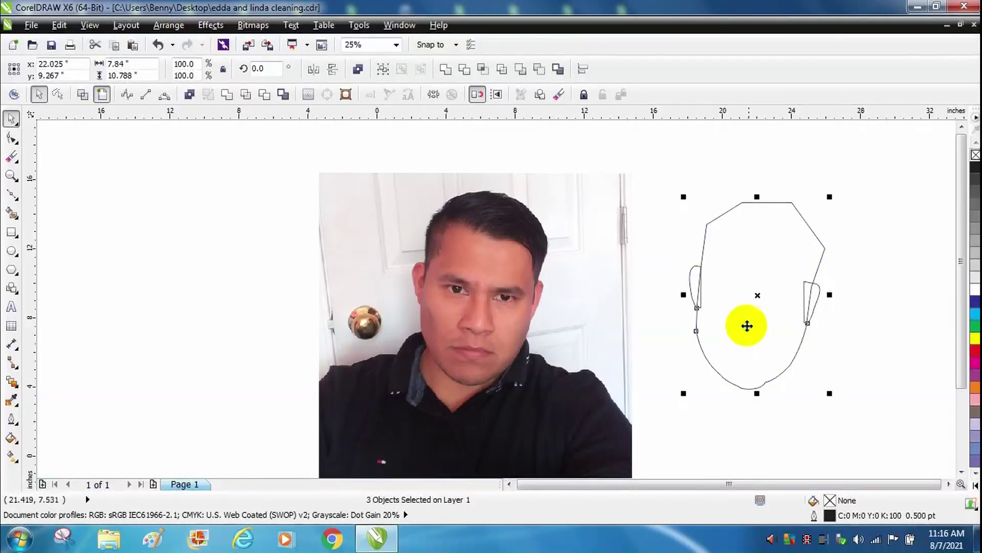
{"action": "left_click", "coordinate": [875, 295]}
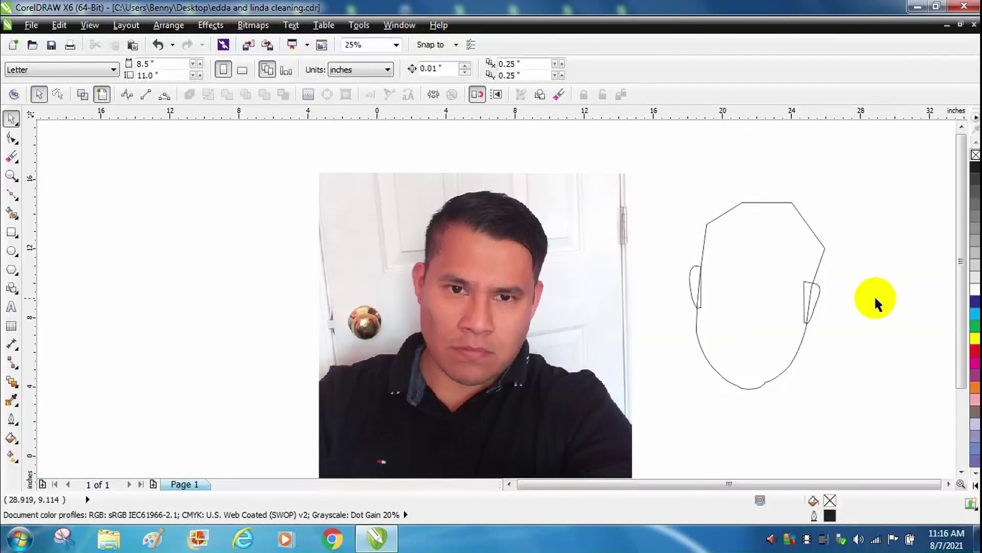
- Convert the upper-left segment of the head outline to a curve and bend it outward
{"action": "left_click", "coordinate": [752, 269]}
{"action": "left_click", "coordinate": [861, 262]}
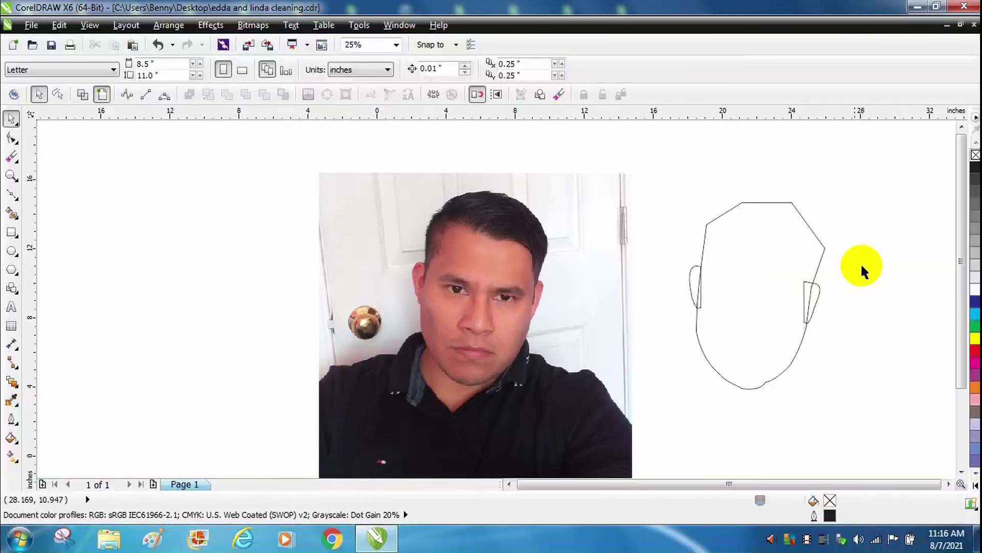
{"action": "key", "text": "F10"}
{"action": "left_click", "coordinate": [741, 202]}
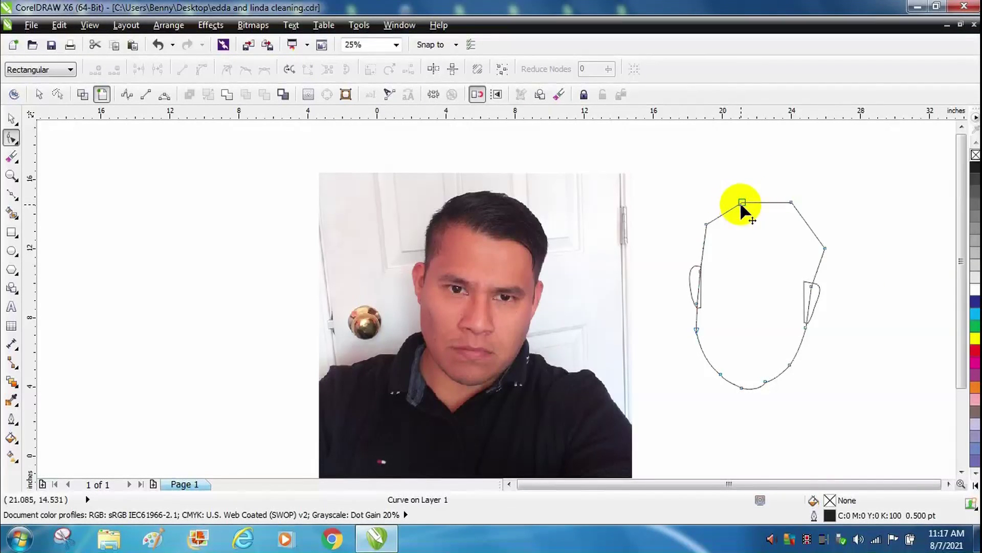
{"action": "left_click", "coordinate": [721, 185]}
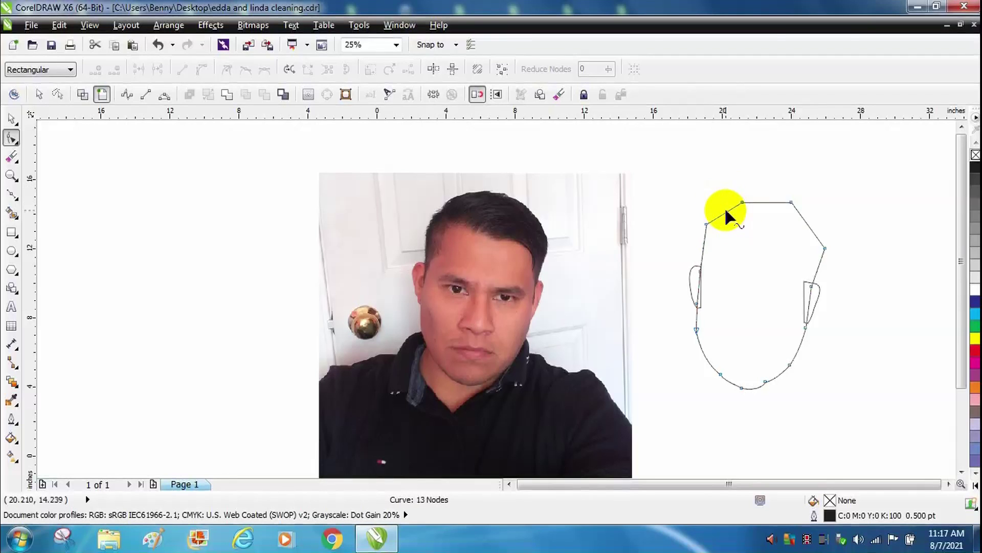
{"action": "right_click", "coordinate": [726, 209]}
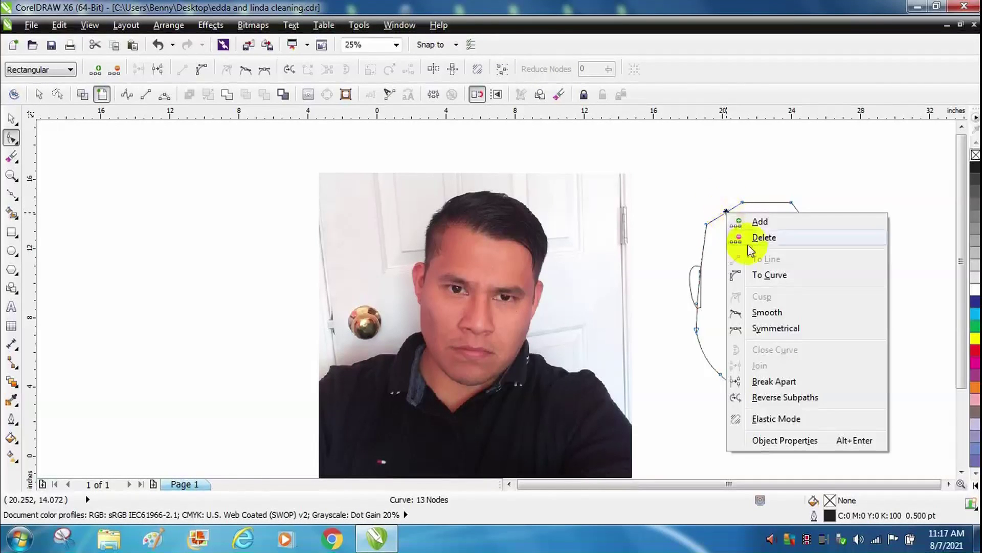
{"action": "left_click", "coordinate": [758, 274]}
{"action": "left_click_drag", "start_coordinate": [721, 211], "coordinate": [717, 204]}
- Convert the flat top segment of the head outline to a curve and bend it slightly upward
{"action": "right_click", "coordinate": [760, 202]}
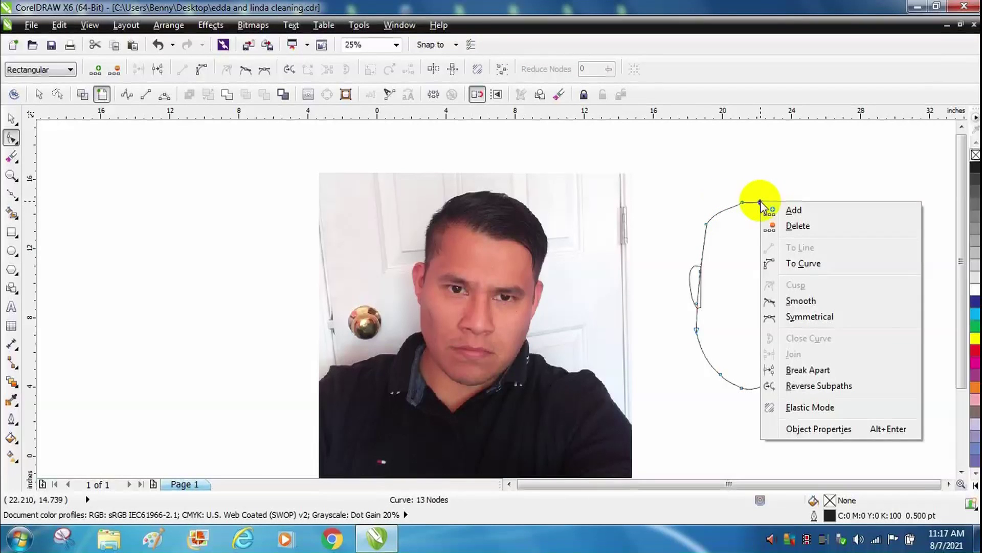
{"action": "left_click", "coordinate": [792, 264]}
{"action": "left_click_drag", "start_coordinate": [763, 199], "coordinate": [763, 203]}
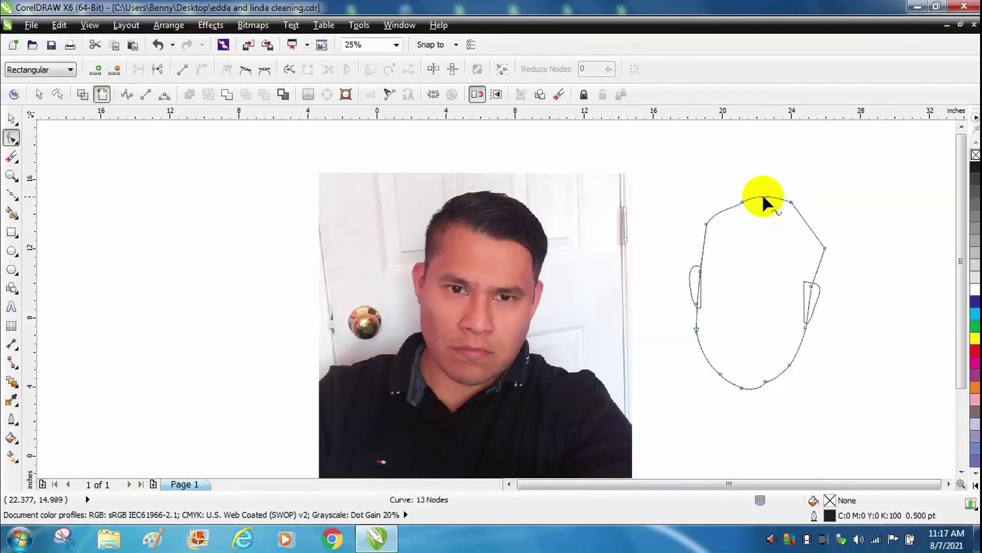
- Convert the head outline's upper-right segment to a curve, round it outward, and delete the two nodes at the top of the head
{"action": "right_click", "coordinate": [807, 224]}
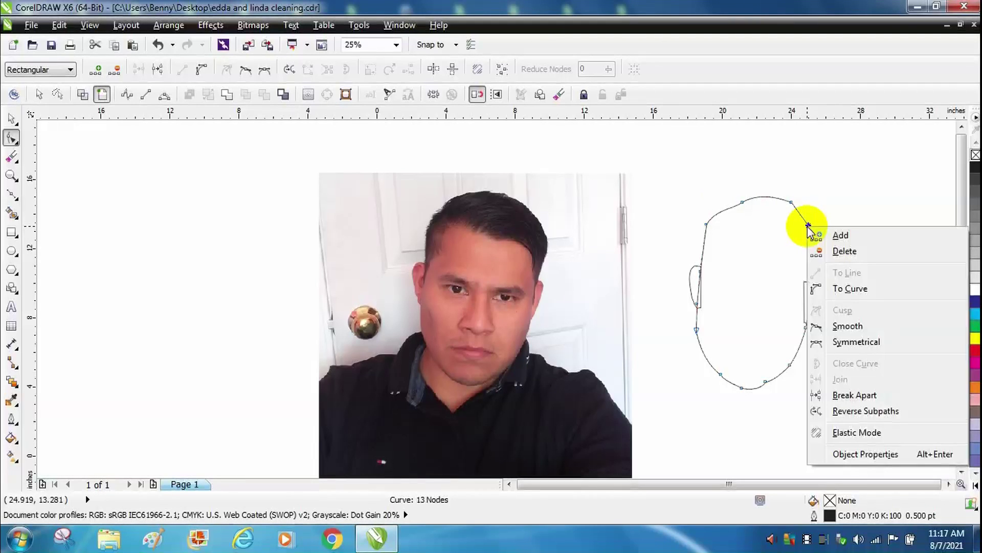
{"action": "left_click", "coordinate": [850, 290]}
{"action": "left_click_drag", "start_coordinate": [807, 222], "coordinate": [815, 224]}
{"action": "left_click_drag", "start_coordinate": [846, 164], "coordinate": [715, 211]}
{"action": "key", "text": "Delete"}
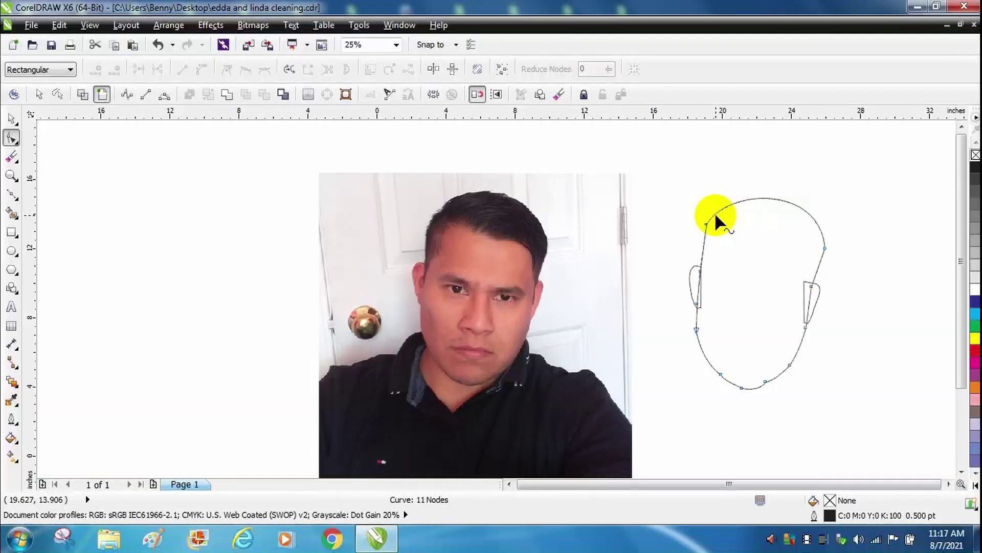
- Delete the node on the right side of the head outline, level with the upper temple
{"action": "left_click", "coordinate": [823, 248]}
{"action": "key", "text": "Delete"}
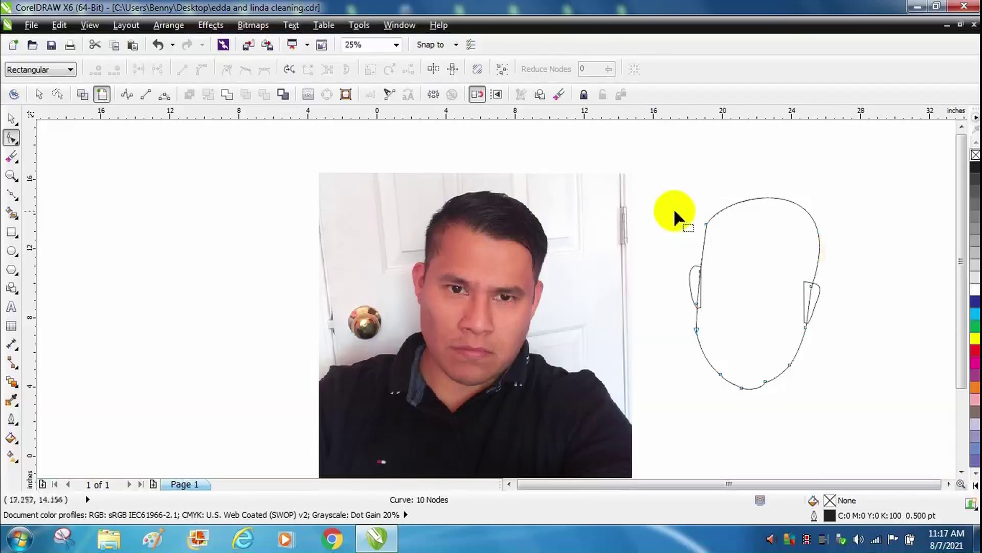
{"action": "left_click_drag", "start_coordinate": [714, 232], "coordinate": [714, 231]}
{"action": "key", "text": "space"}
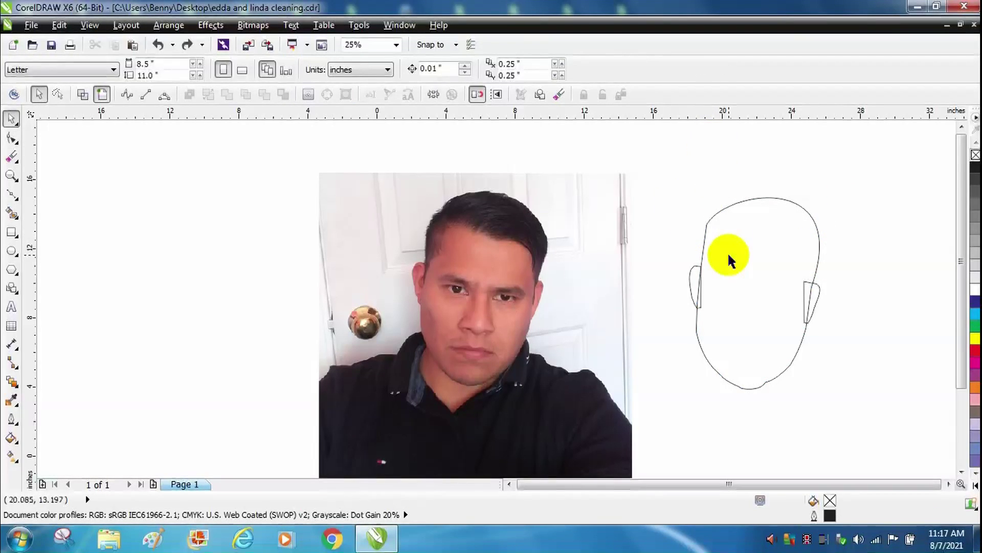
- Fill the head outline with the skin tone #E6967F (R 230, G 150, B 127) sampled from the cheek in the photo
{"action": "left_click", "coordinate": [976, 335]}
{"action": "key", "text": "shift+F11"}
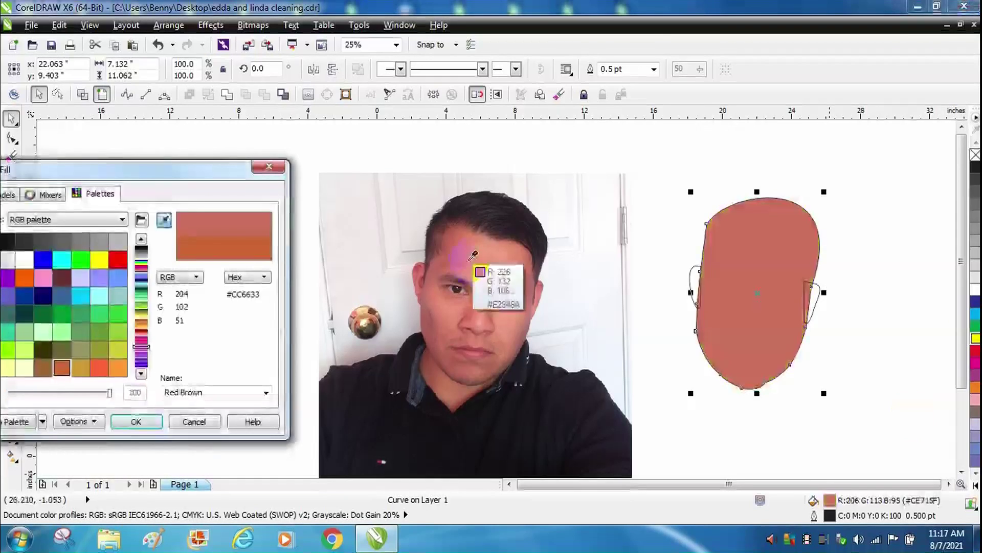
{"action": "left_click", "coordinate": [510, 327]}
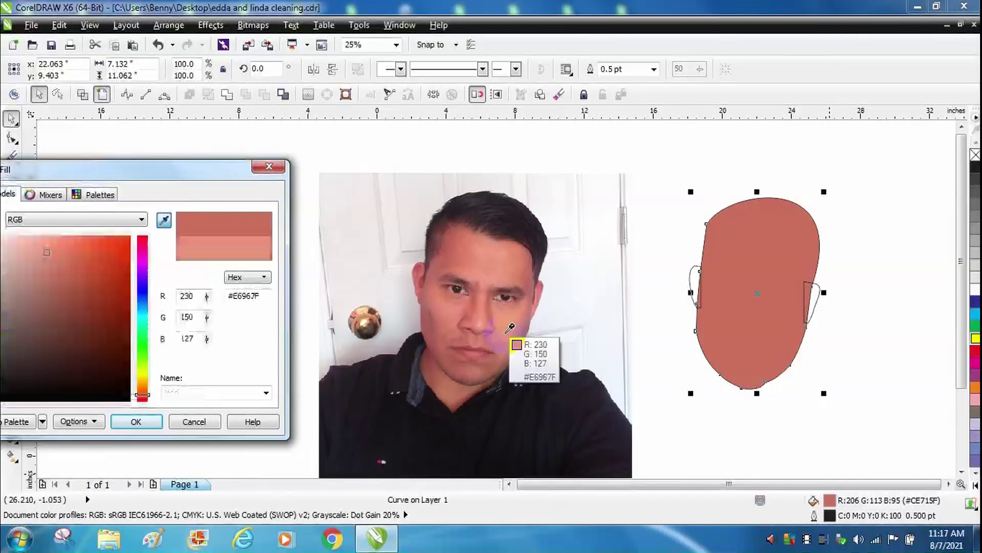
{"action": "left_click", "coordinate": [152, 421]}
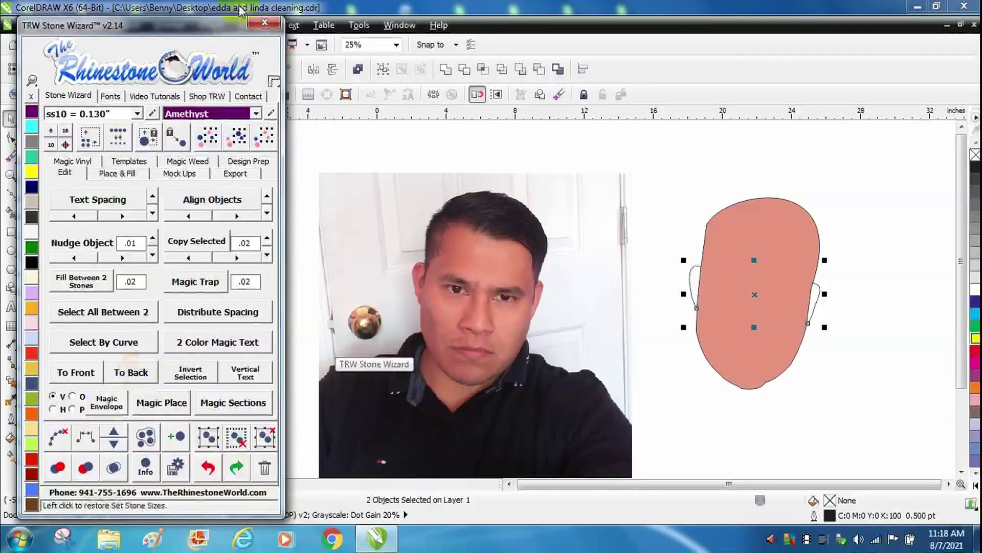
- Close the TRW Stone Wizard and fill both ear shapes with the colour #E6967F sampled from the head shape
{"action": "left_click", "coordinate": [264, 22]}
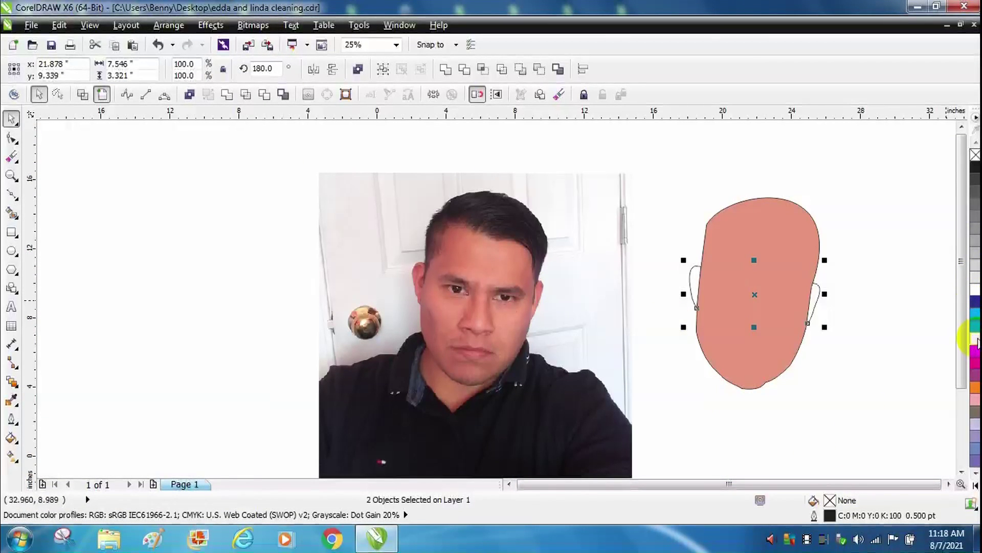
{"action": "left_click", "coordinate": [976, 338]}
{"action": "double_click", "coordinate": [829, 501]}
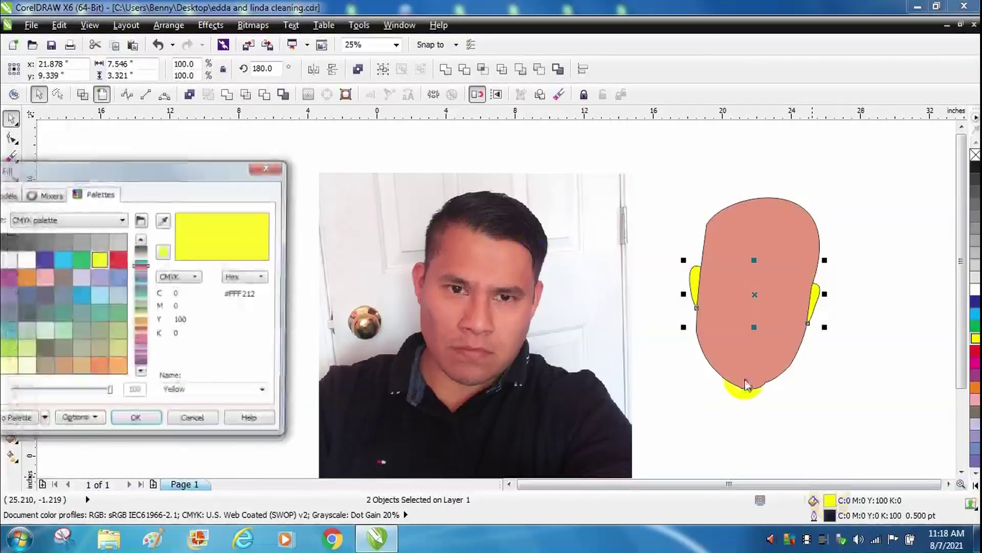
{"action": "left_click", "coordinate": [163, 221]}
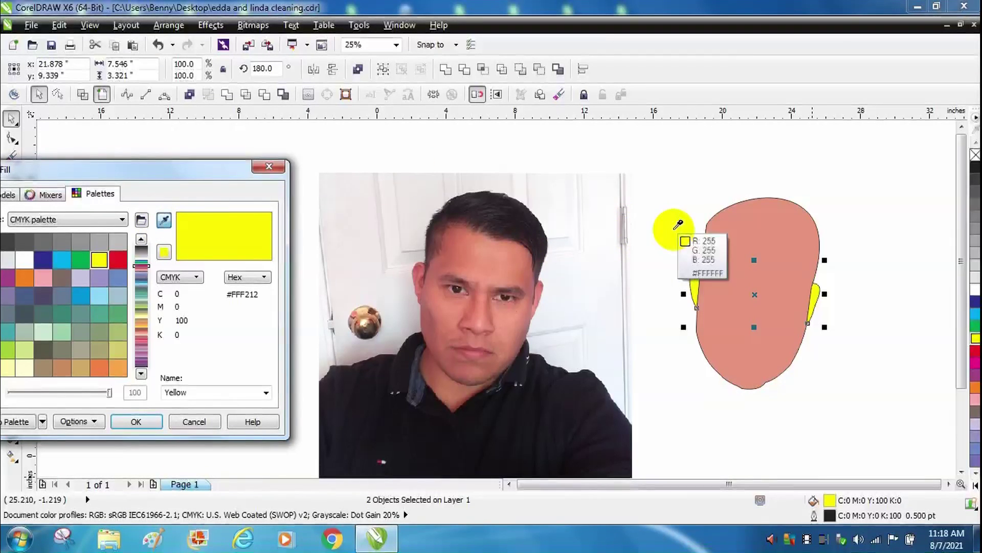
{"action": "left_click", "coordinate": [736, 257]}
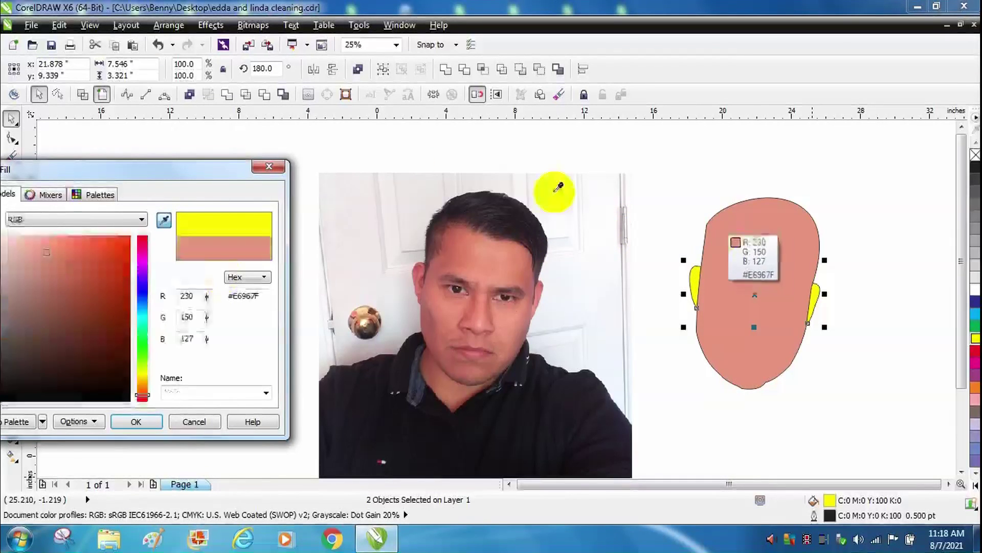
{"action": "left_click", "coordinate": [133, 422]}
{"action": "left_click", "coordinate": [272, 326]}
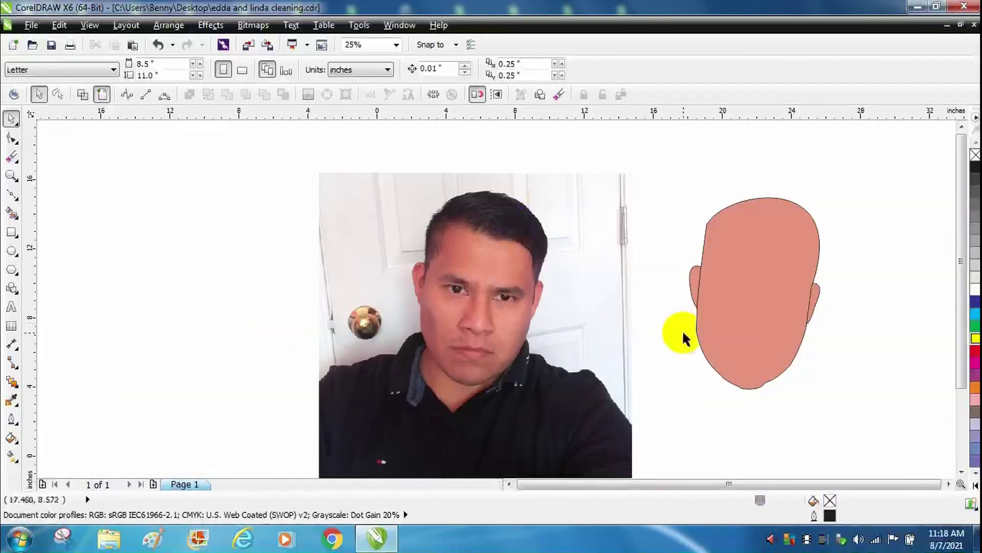
- Smooth the chin of the head shape by deleting the two nodes at its lowest part
{"action": "left_click", "coordinate": [773, 371]}
{"action": "key", "text": "F10"}
{"action": "left_click_drag", "start_coordinate": [775, 396], "coordinate": [721, 376]}
{"action": "key", "text": "Delete"}
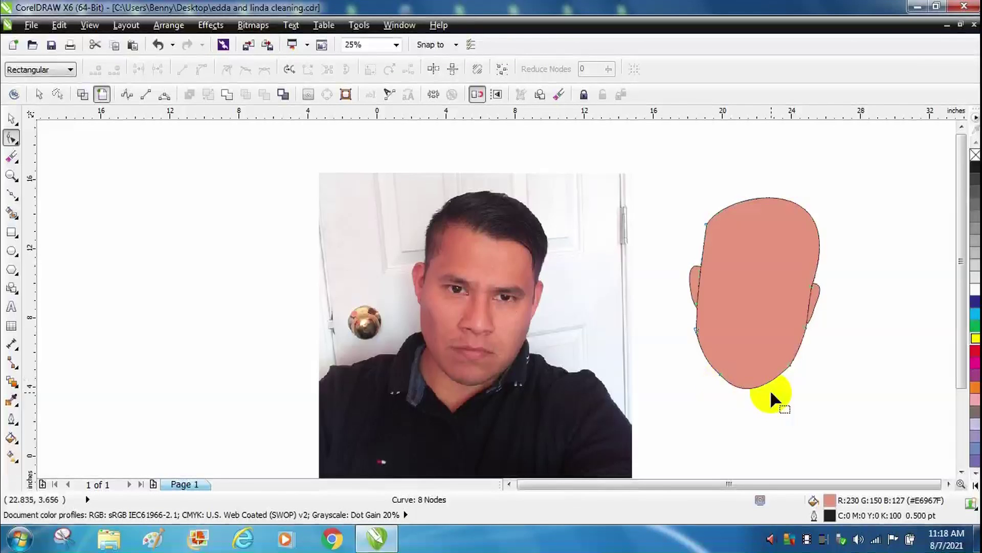
{"action": "left_click", "coordinate": [12, 120]}
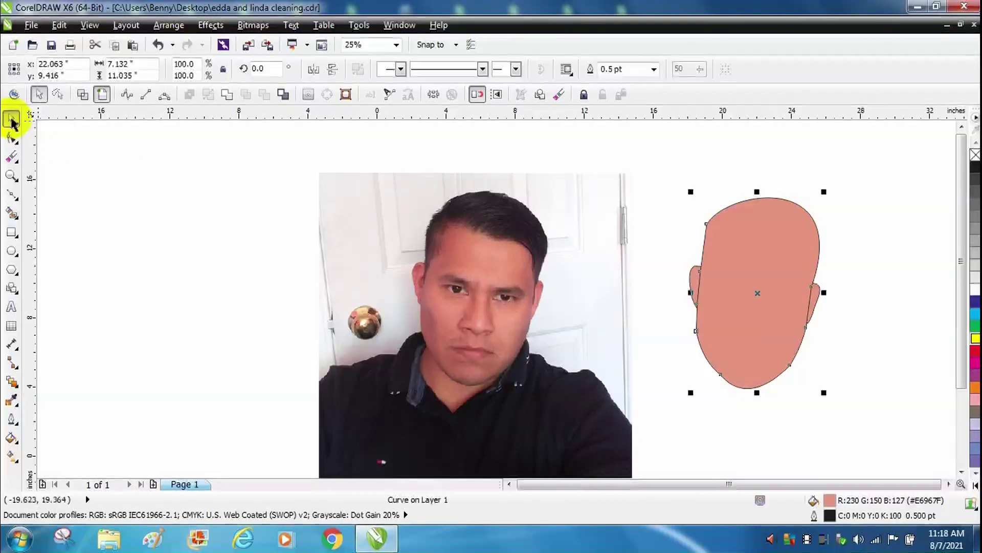
{"action": "left_click", "coordinate": [198, 253]}
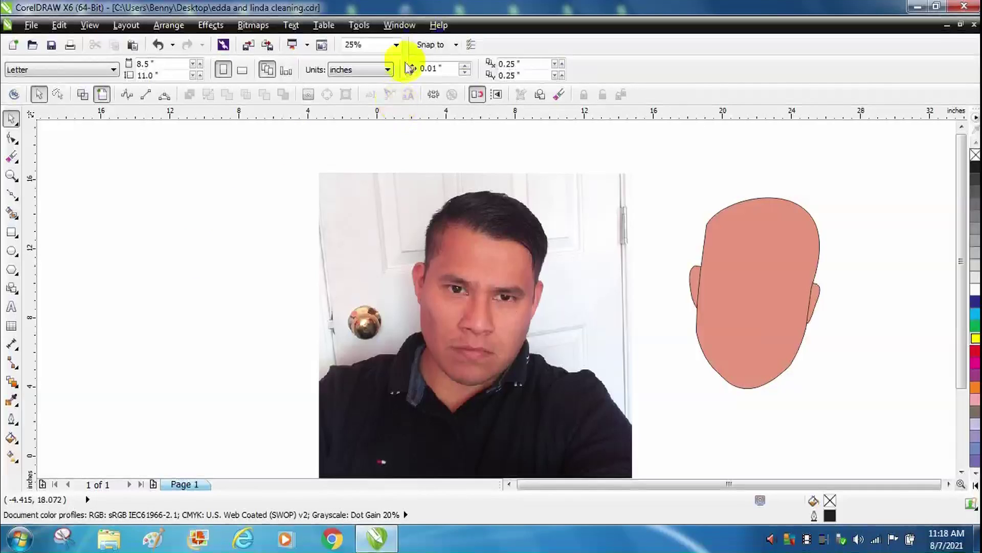
- Start a Bézier outline of the hair at the left sideburn and trace the hairline up the temple to mid-forehead
{"action": "left_click", "coordinate": [397, 45]}
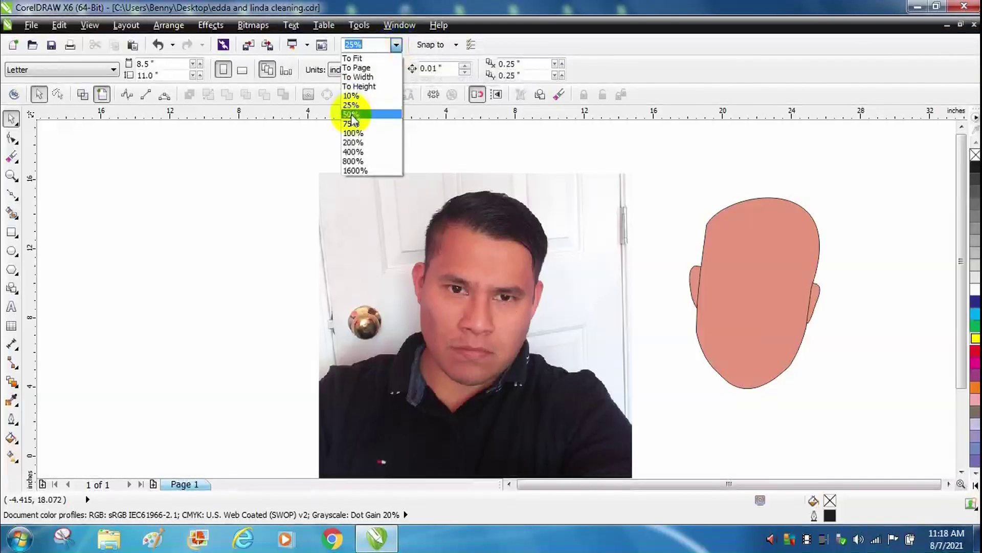
{"action": "left_click", "coordinate": [350, 96]}
{"action": "left_click", "coordinate": [397, 45]}
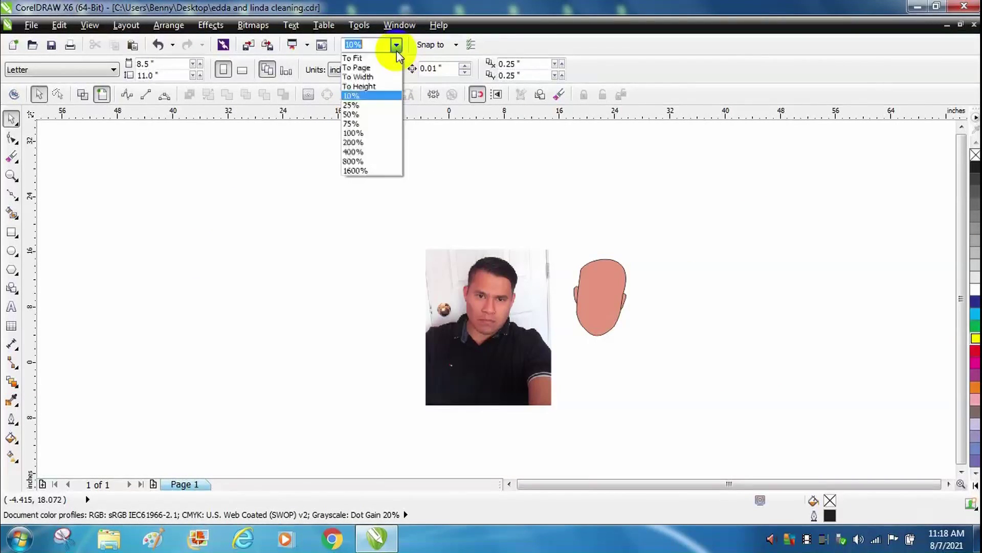
{"action": "left_click", "coordinate": [359, 116]}
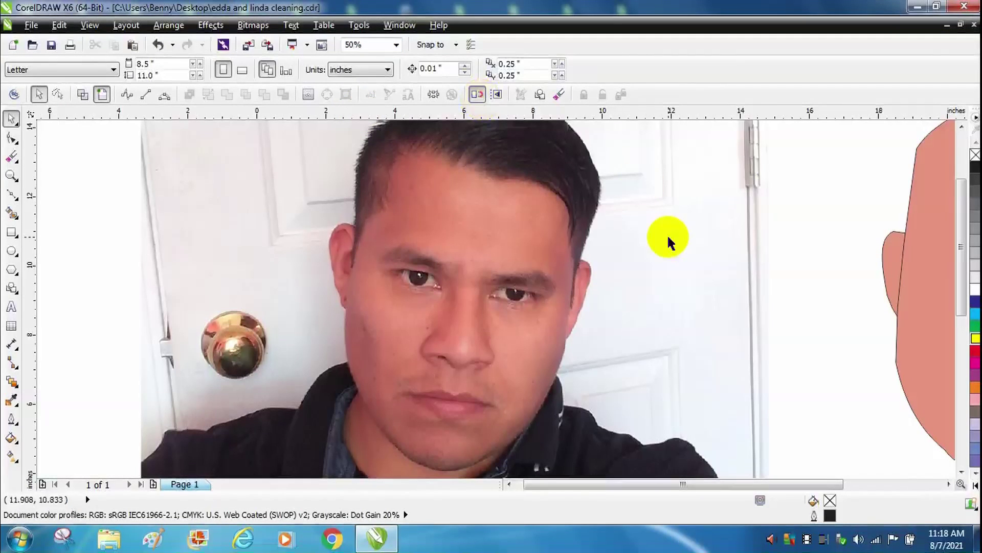
{"action": "left_click_drag", "start_coordinate": [961, 225], "coordinate": [961, 166]}
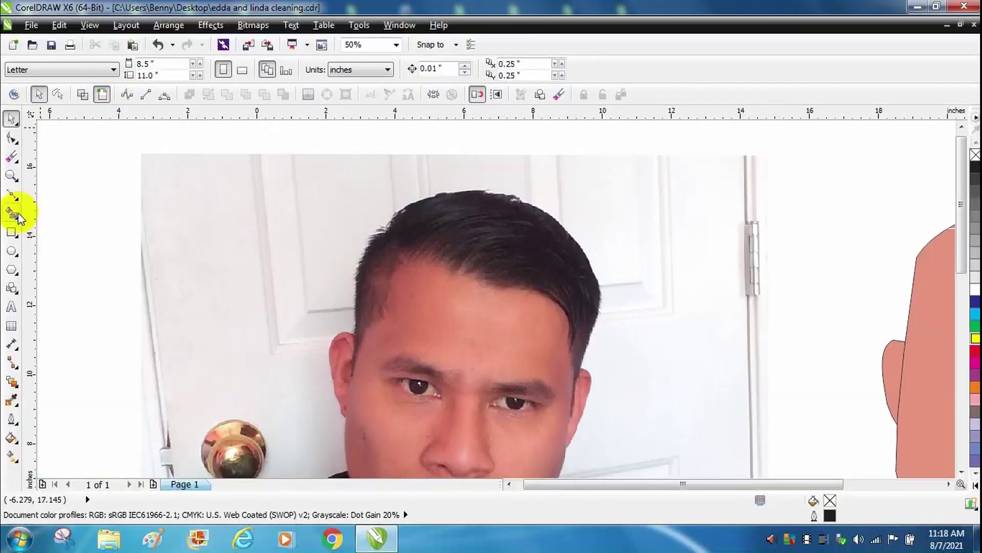
{"action": "left_click", "coordinate": [11, 193]}
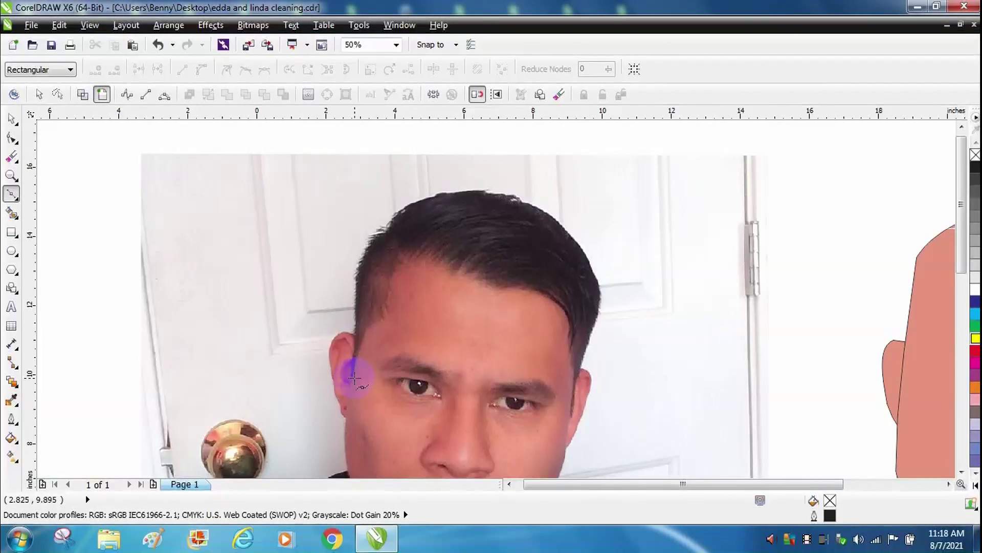
{"action": "left_click", "coordinate": [364, 337]}
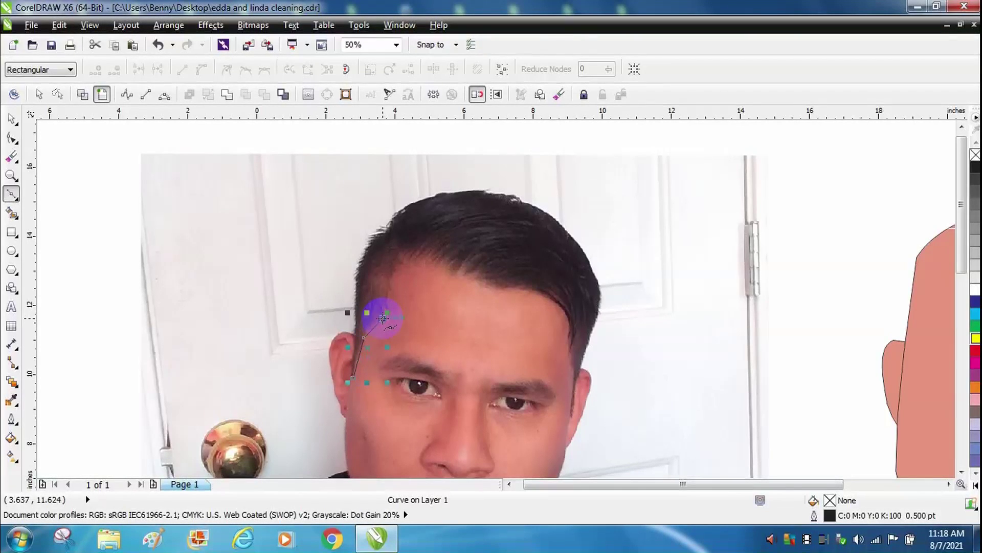
{"action": "left_click", "coordinate": [402, 263]}
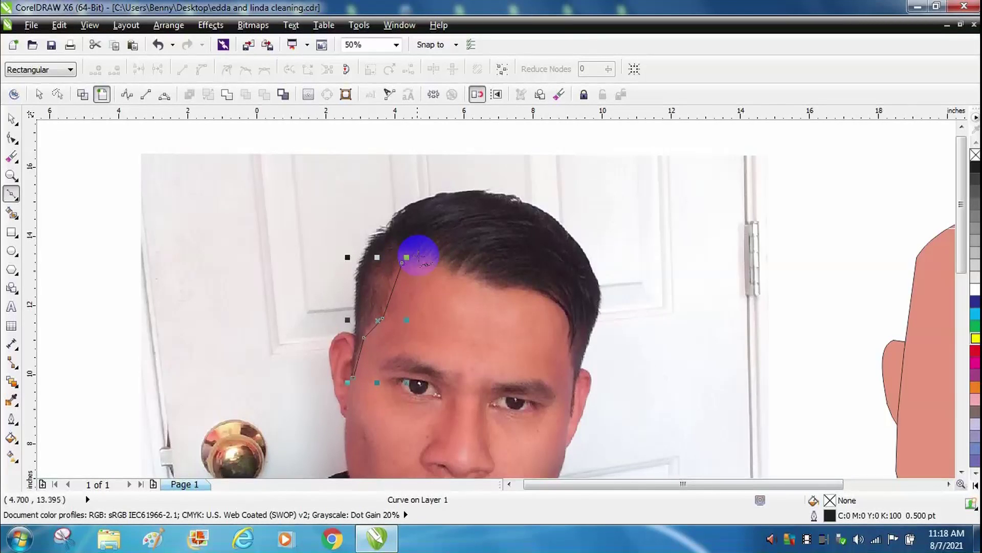
{"action": "left_click", "coordinate": [421, 261]}
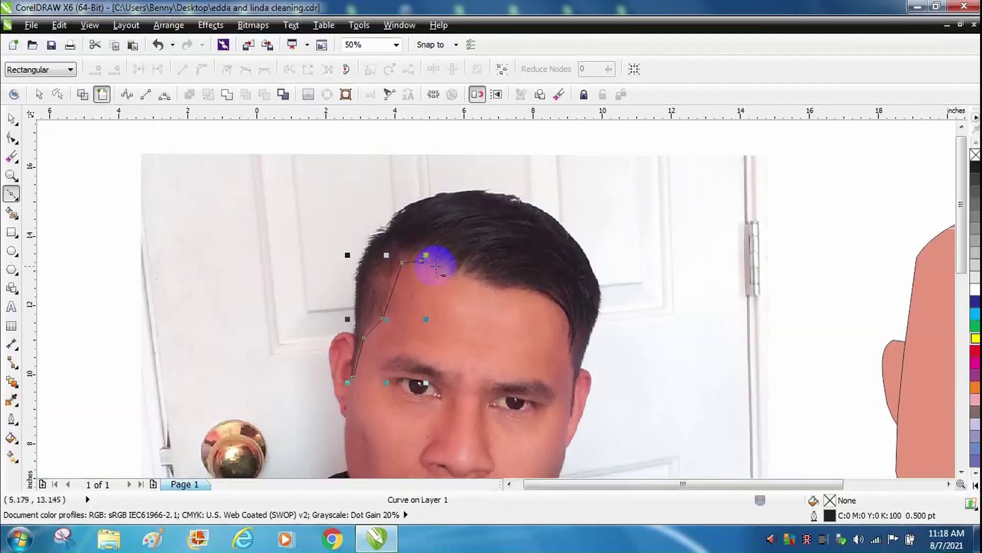
{"action": "left_click", "coordinate": [470, 279]}
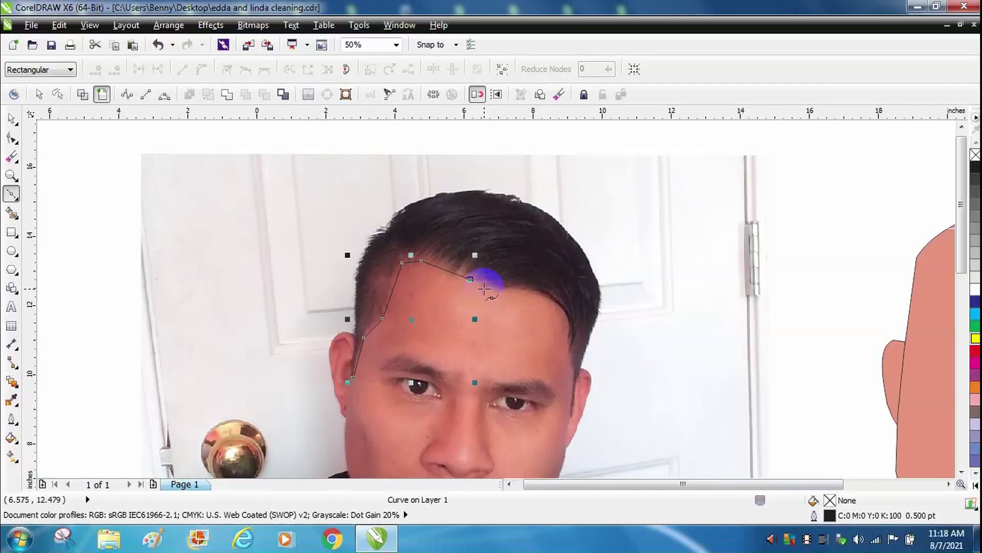
- Continue the hair outline along the right half of the hairline and down to the tip of the right sideburn
{"action": "left_click", "coordinate": [492, 292]}
{"action": "left_click", "coordinate": [512, 290]}
{"action": "left_click", "coordinate": [538, 290]}
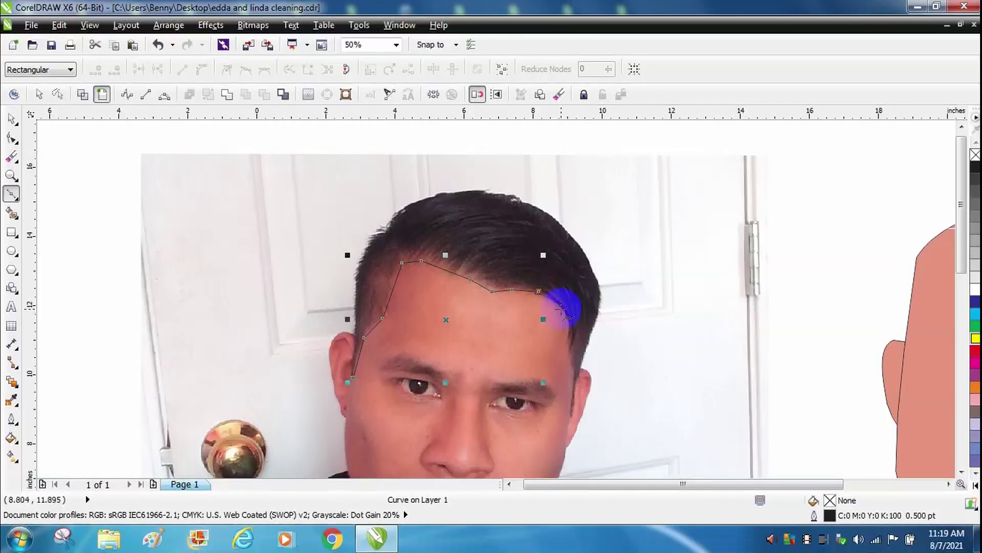
{"action": "left_click", "coordinate": [564, 311]}
{"action": "left_click", "coordinate": [568, 339]}
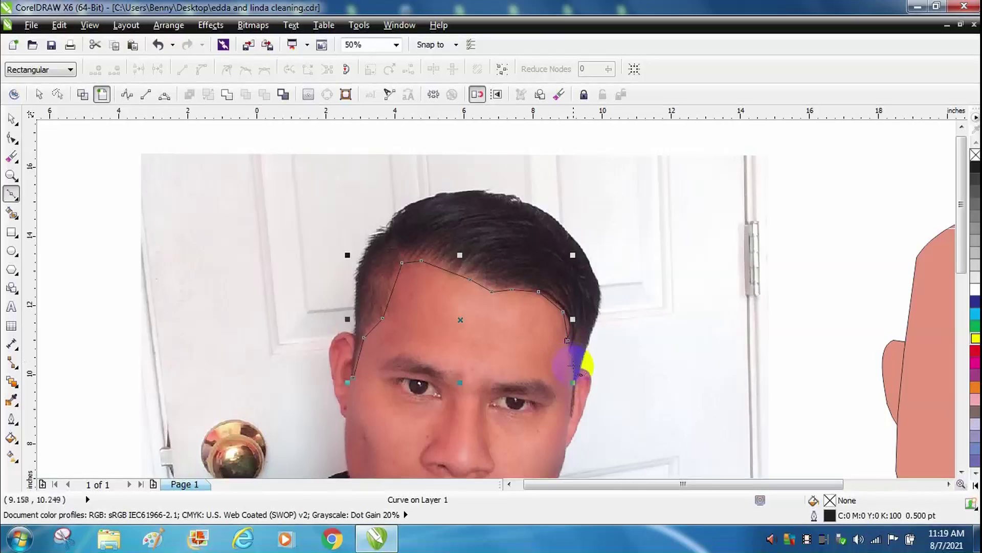
{"action": "left_click", "coordinate": [574, 368]}
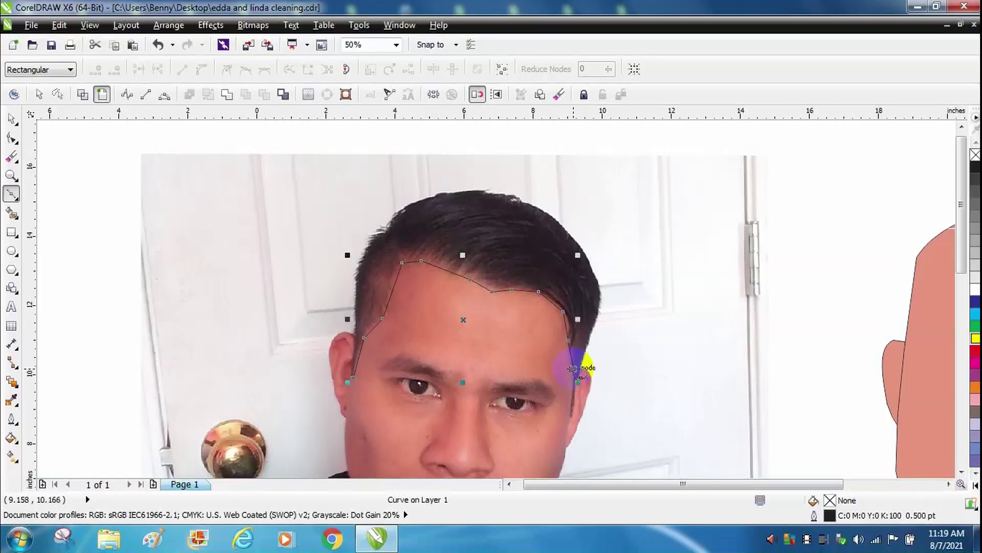
{"action": "left_click", "coordinate": [569, 412]}
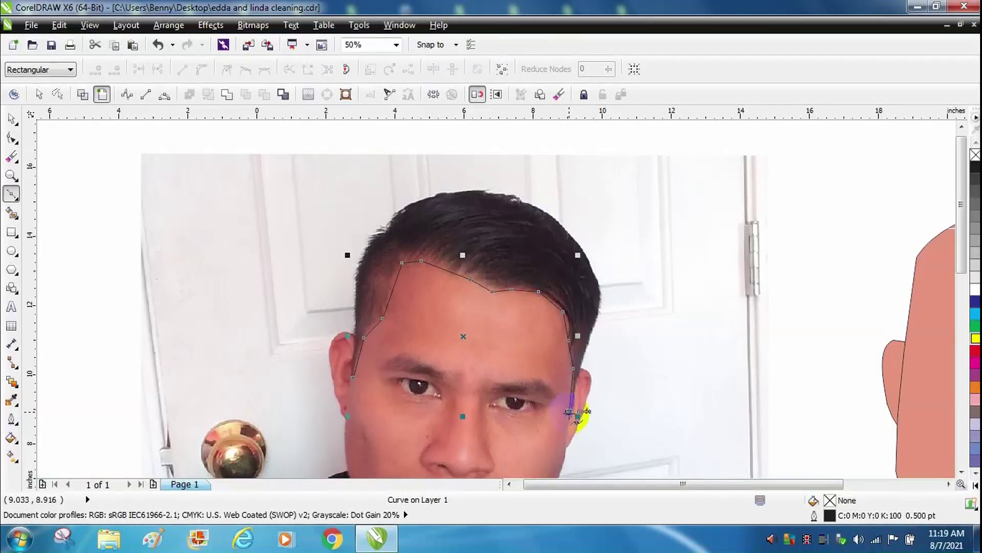
- Trace the hair's outer edge up the right side, over the crown and down the left, closing the outline at its starting node
{"action": "left_click", "coordinate": [580, 367]}
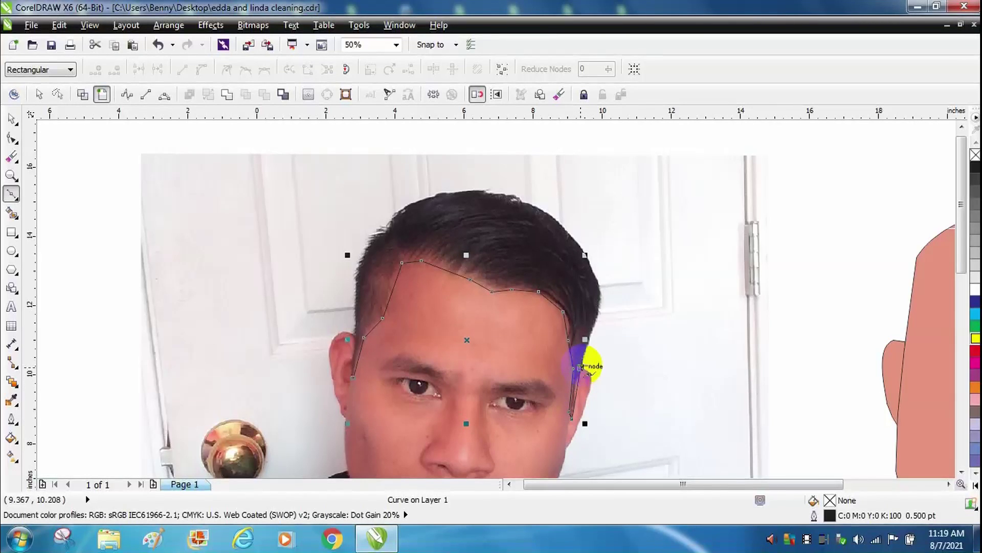
{"action": "left_click", "coordinate": [596, 325]}
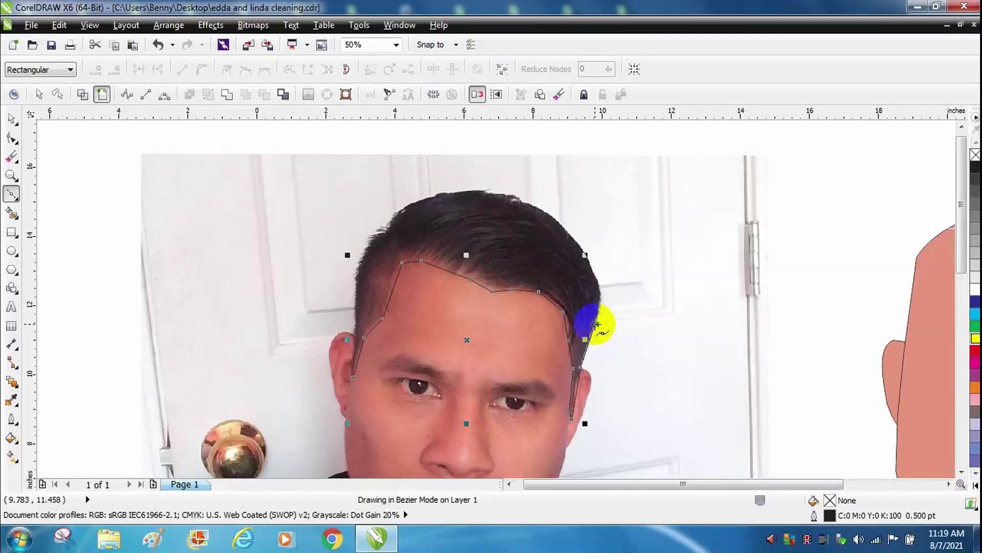
{"action": "left_click", "coordinate": [599, 283]}
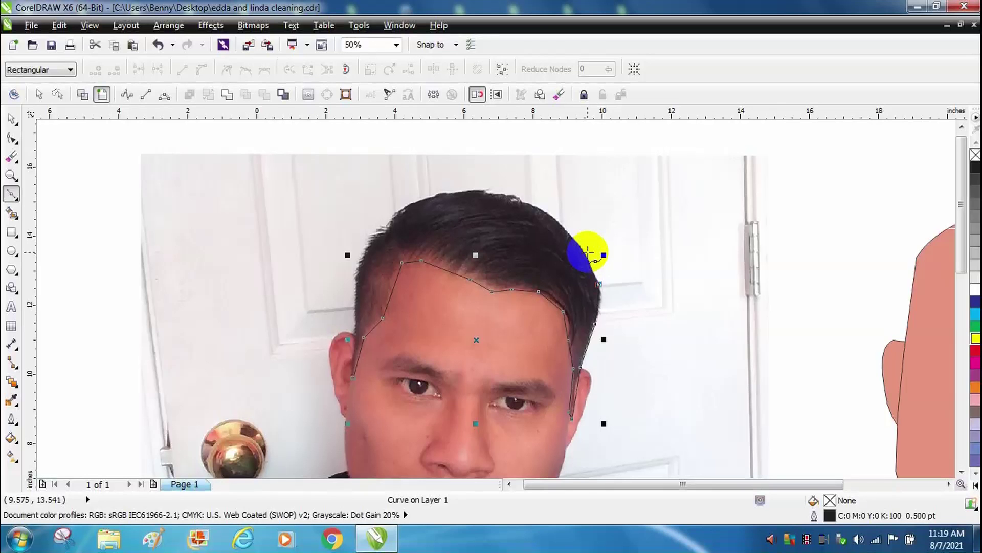
{"action": "key", "text": "ctrl+z"}
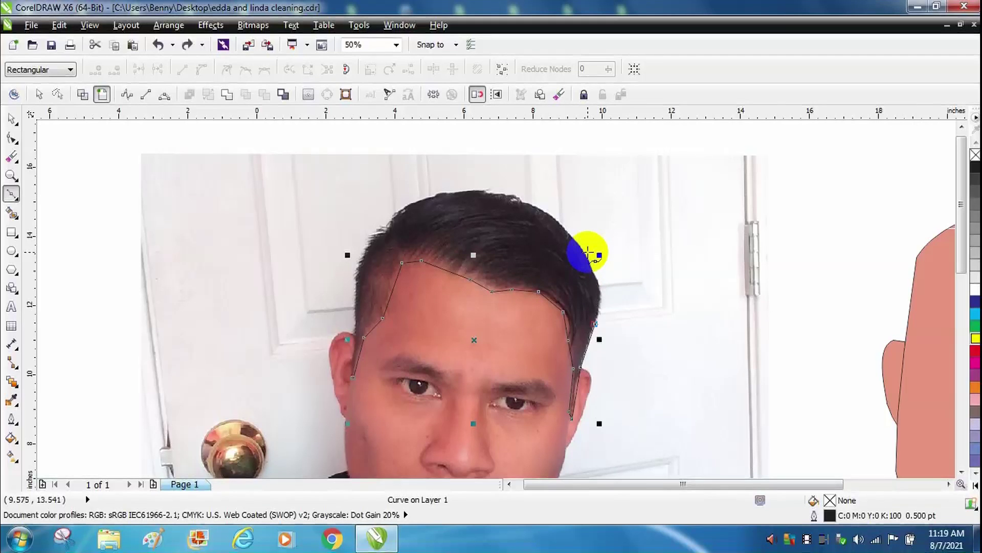
{"action": "left_click", "coordinate": [512, 213]}
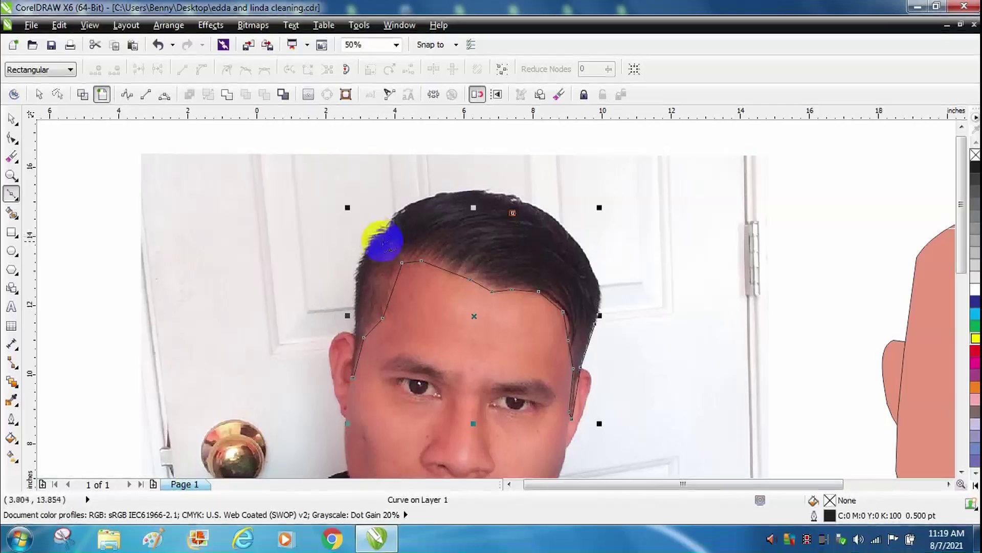
{"action": "left_click", "coordinate": [388, 229]}
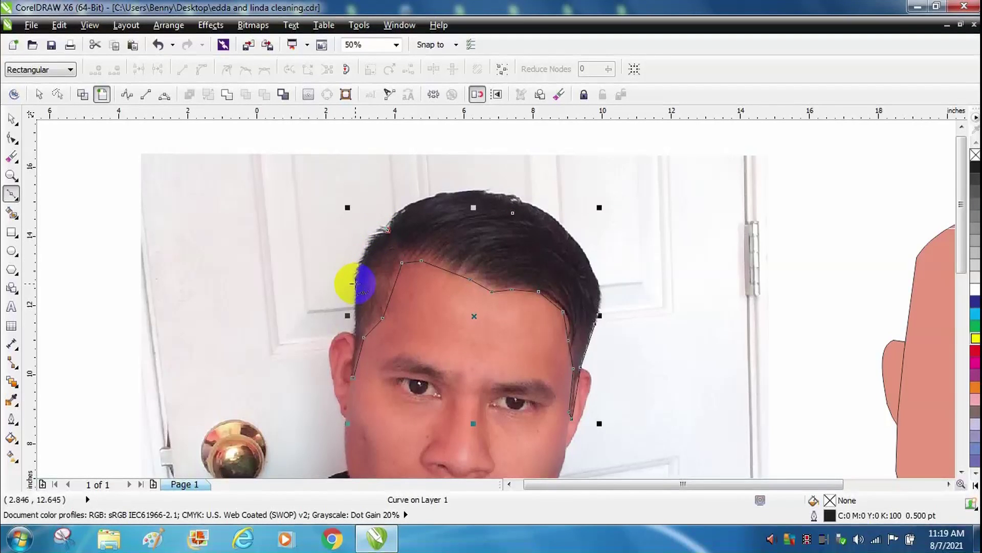
{"action": "double_click", "coordinate": [354, 272]}
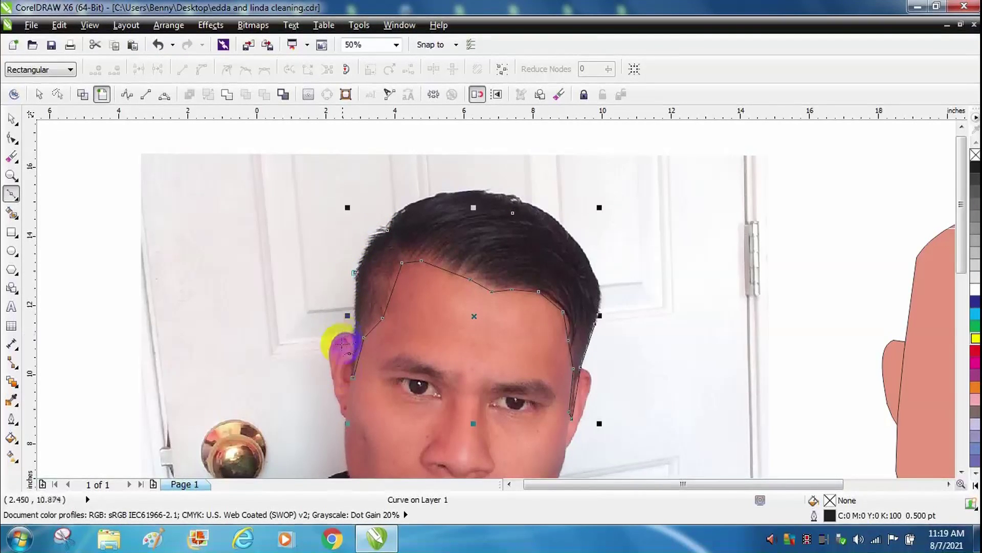
{"action": "double_click", "coordinate": [354, 378]}
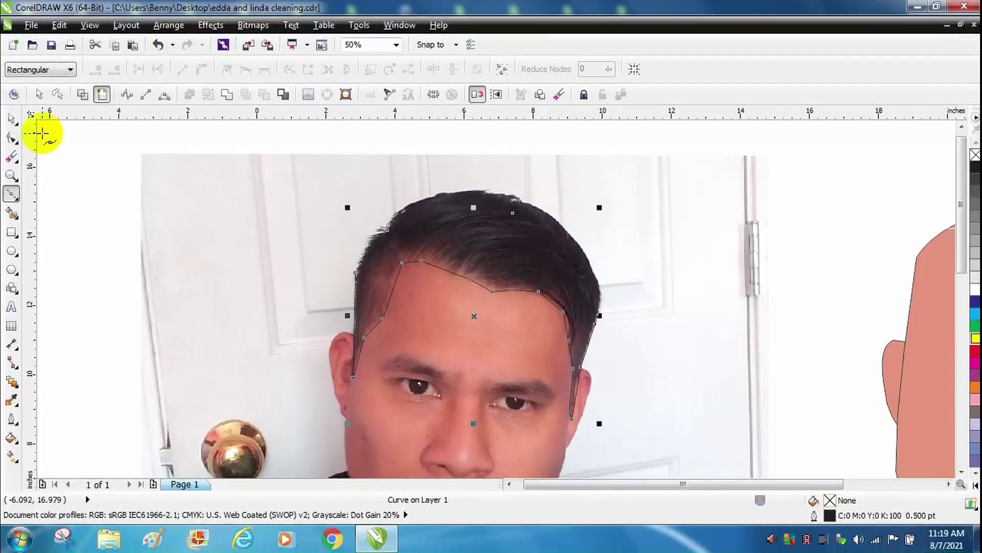
{"action": "left_click", "coordinate": [12, 119]}
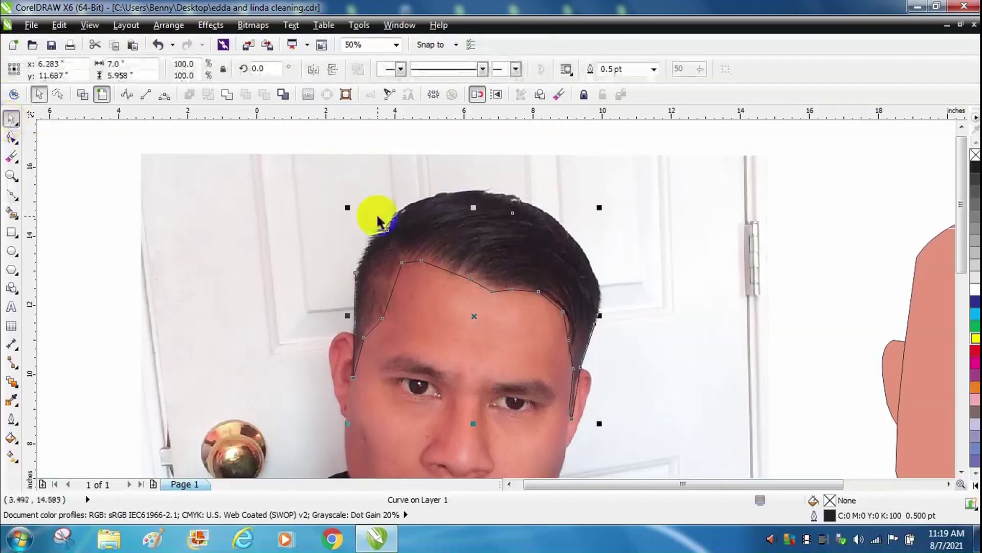
- Fill the traced hair shape with 70% black and bend its top edge into a curve along the crown
{"action": "left_click", "coordinate": [974, 204]}
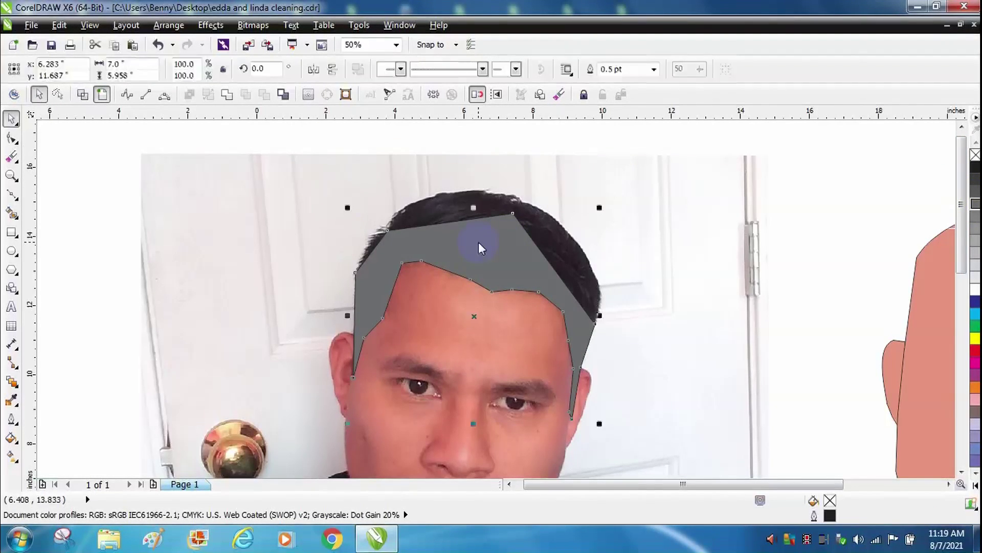
{"action": "double_click", "coordinate": [478, 242]}
{"action": "right_click", "coordinate": [460, 219]}
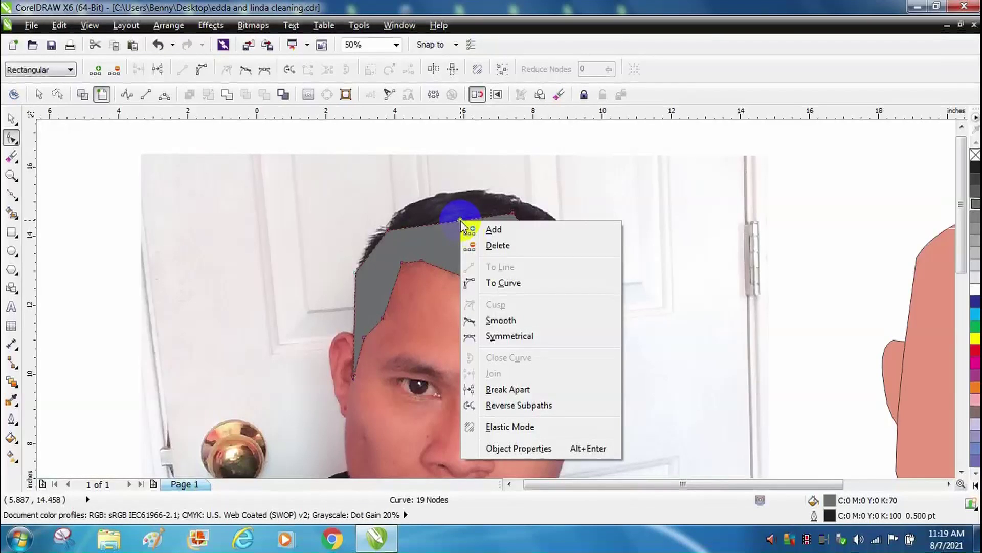
{"action": "left_click", "coordinate": [491, 283]}
{"action": "left_click_drag", "start_coordinate": [453, 217], "coordinate": [541, 244]}
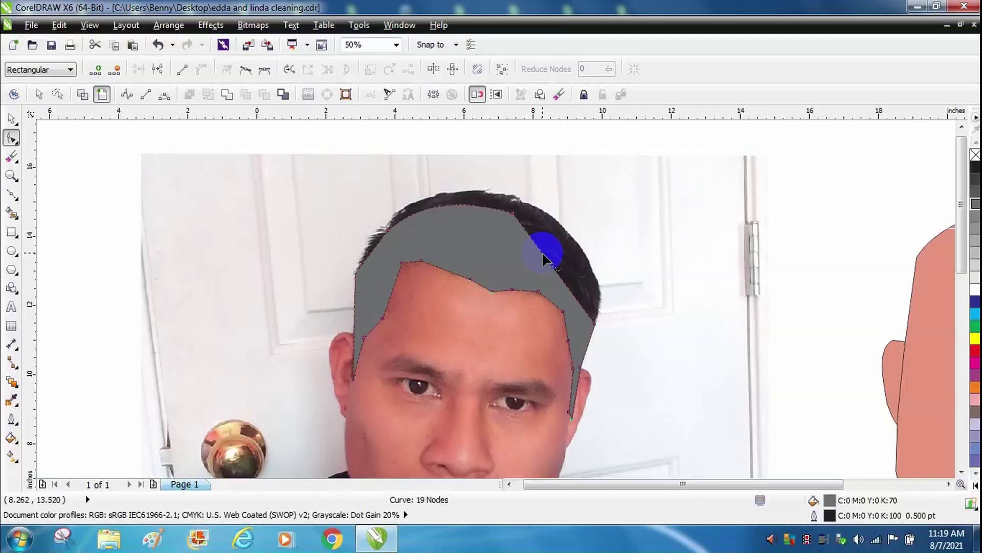
- Convert the hair shape's upper-right straight edge to a curve and bend it outward along the photo's hair
{"action": "right_click", "coordinate": [543, 258]}
{"action": "left_click", "coordinate": [582, 315]}
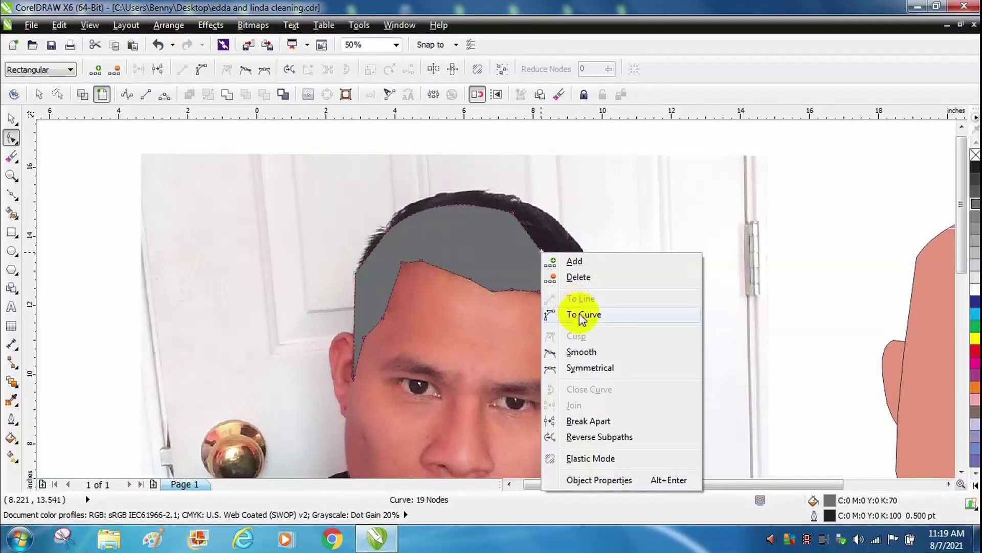
{"action": "left_click_drag", "start_coordinate": [547, 264], "coordinate": [572, 250]}
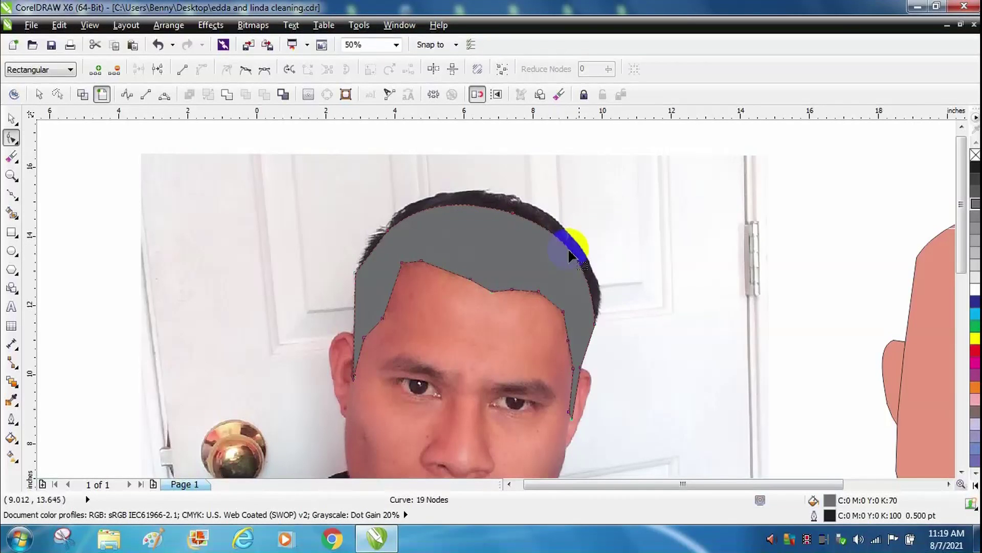
{"action": "double_click", "coordinate": [551, 244]}
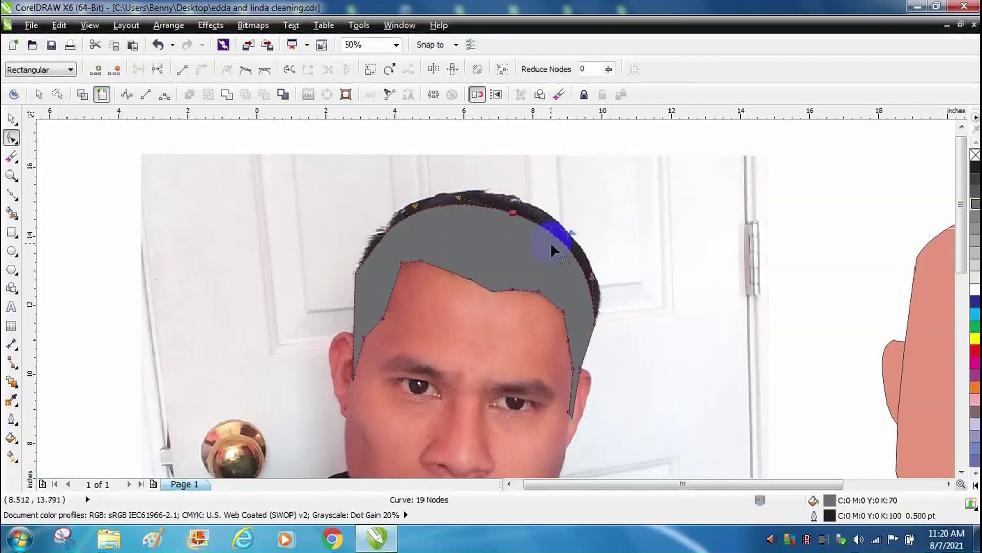
- Move the grey hair shape from the photo onto the avatar's head, aligned with the forehead and ears
{"action": "left_click", "coordinate": [11, 118]}
{"action": "left_click_drag", "start_coordinate": [495, 256], "coordinate": [720, 223]}
{"action": "left_click_drag", "start_coordinate": [772, 248], "coordinate": [766, 251]}
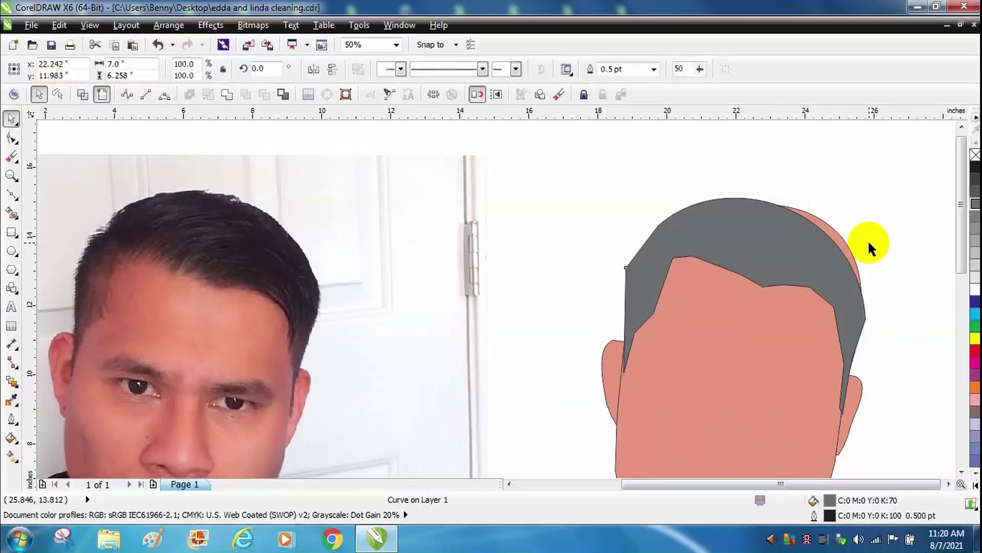
- Reshape the top of the avatar's head curve so the skin stays within the grey hair's outline
{"action": "left_click", "coordinate": [852, 246]}
{"action": "key", "text": "F10"}
{"action": "left_click", "coordinate": [844, 246]}
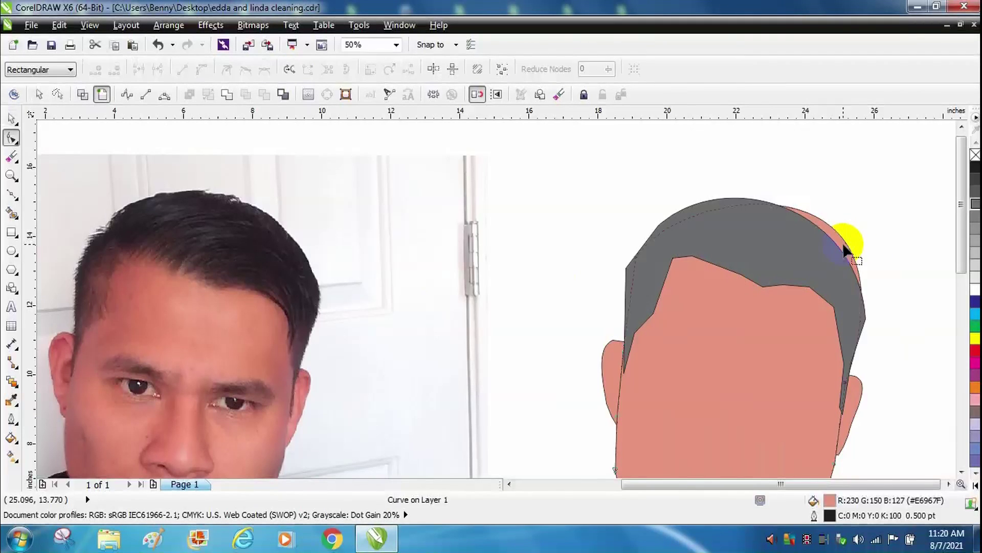
{"action": "left_click_drag", "start_coordinate": [830, 229], "coordinate": [810, 229]}
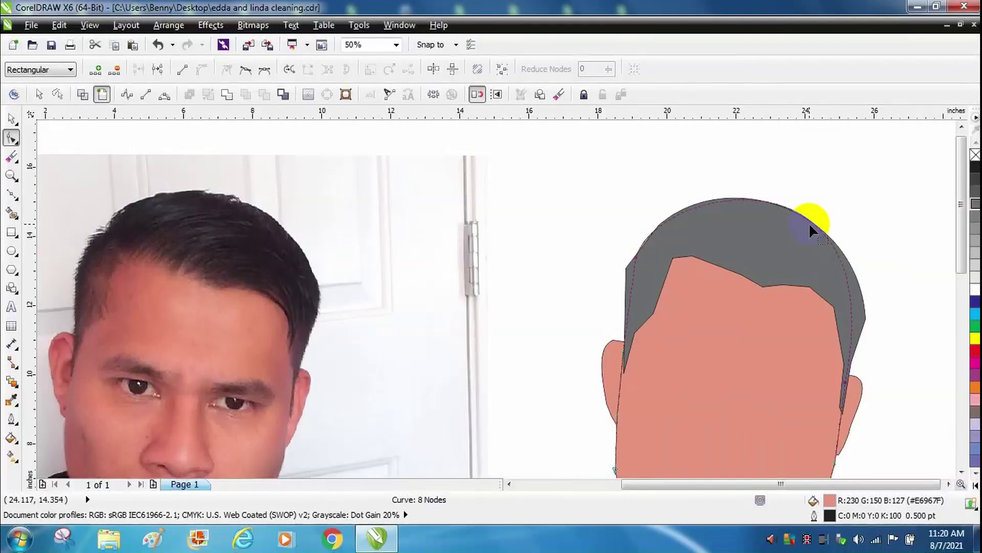
{"action": "left_click", "coordinate": [863, 185]}
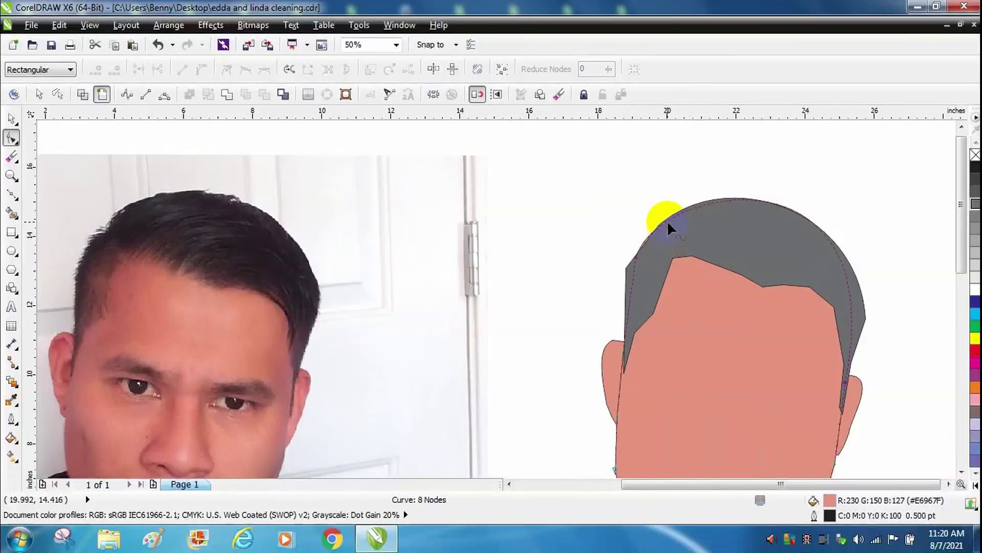
{"action": "left_click_drag", "start_coordinate": [668, 219], "coordinate": [673, 223]}
{"action": "left_click", "coordinate": [11, 118]}
{"action": "left_click", "coordinate": [198, 142]}
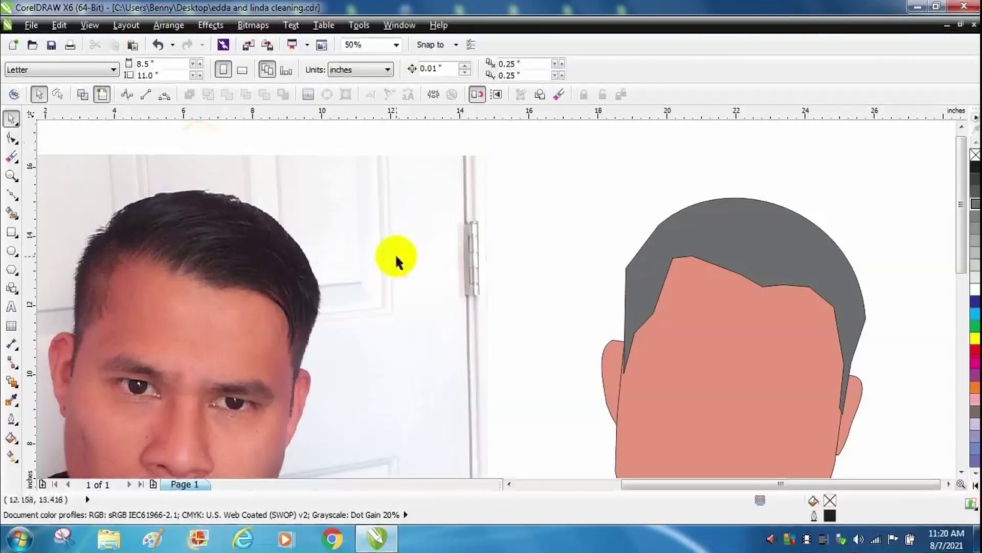
- Start a Bézier outline of the dark top hair at its upper-left edge and trace the hairline to the right temple
{"action": "left_click_drag", "start_coordinate": [964, 269], "coordinate": [963, 280]}
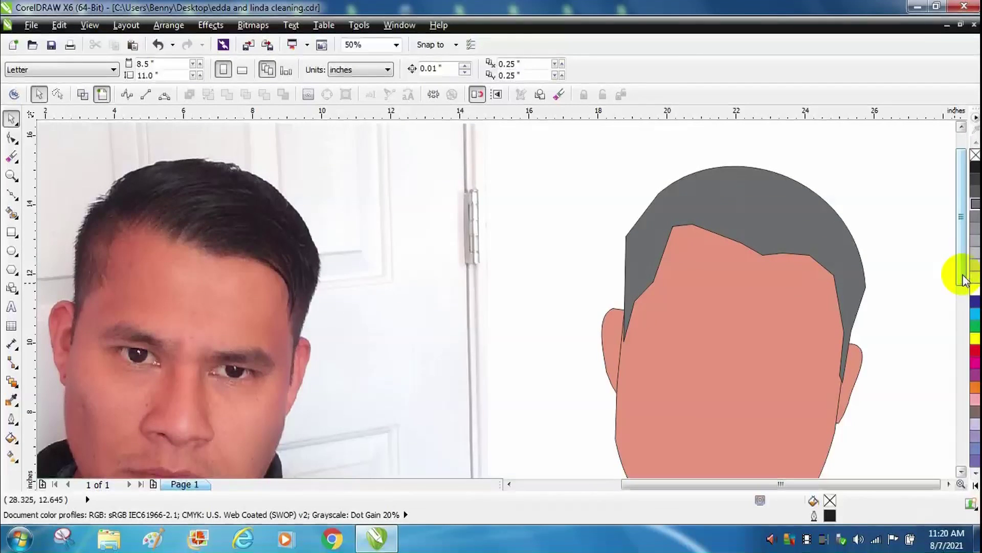
{"action": "left_click", "coordinate": [8, 199]}
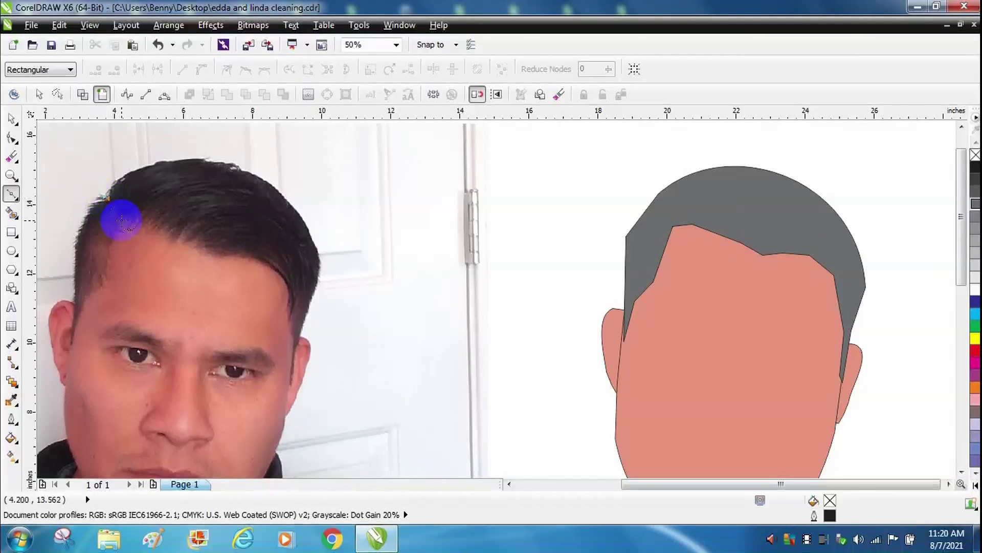
{"action": "left_click", "coordinate": [124, 223]}
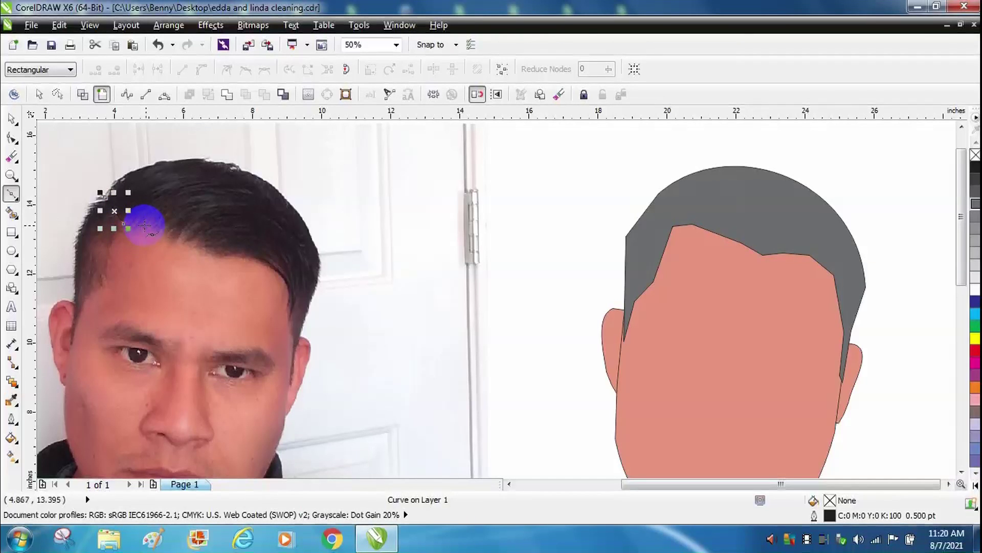
{"action": "left_click_drag", "start_coordinate": [167, 235], "coordinate": [167, 235]}
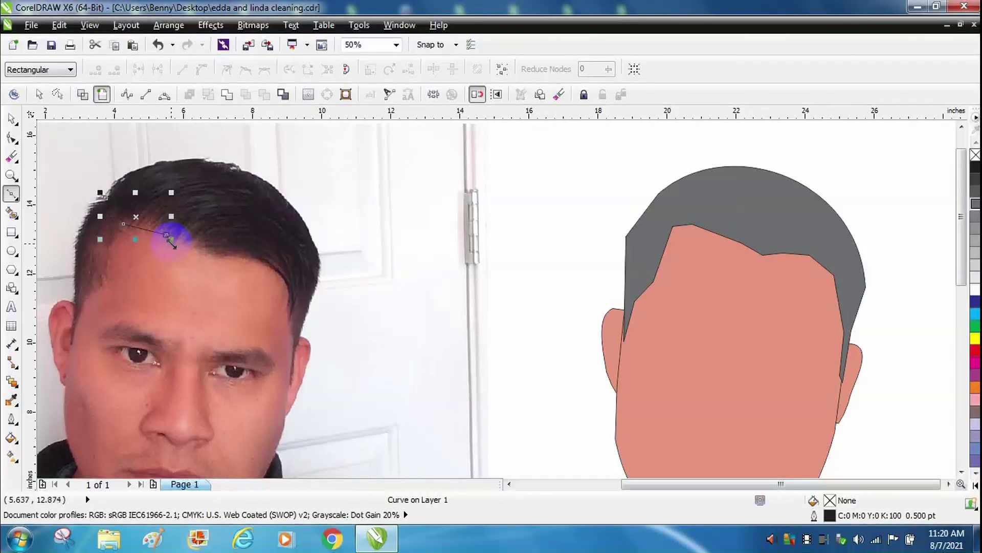
{"action": "left_click", "coordinate": [218, 258]}
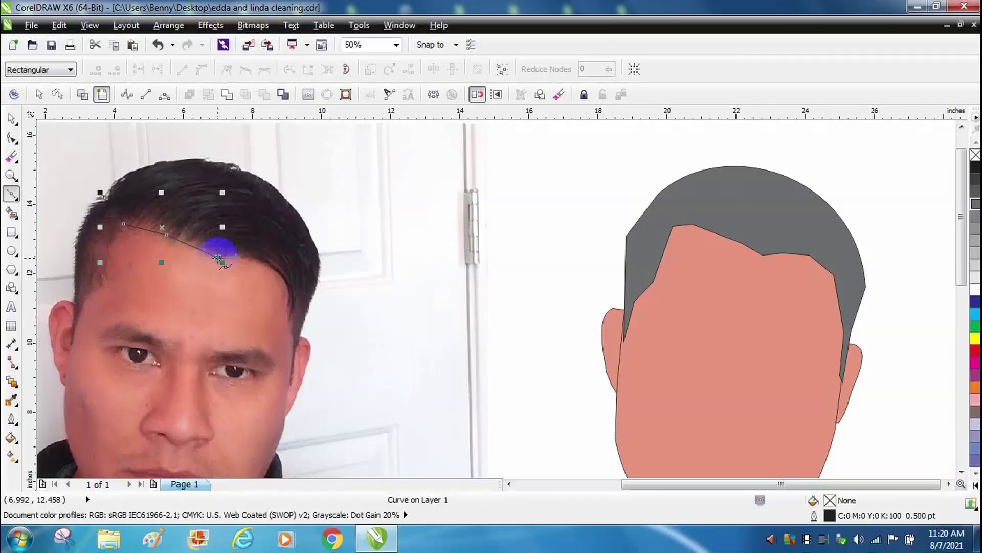
{"action": "left_click", "coordinate": [234, 252]}
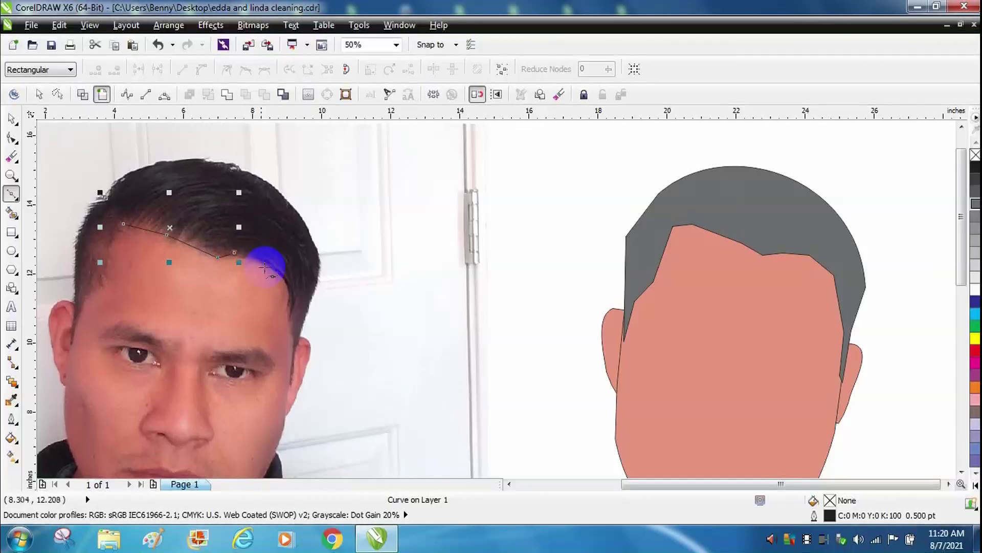
{"action": "left_click", "coordinate": [258, 263]}
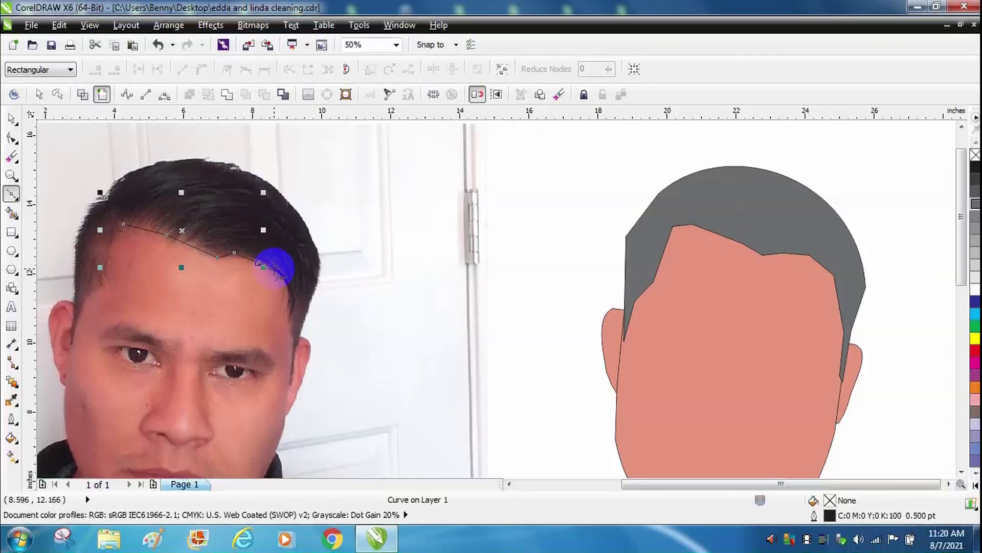
{"action": "left_click", "coordinate": [280, 277]}
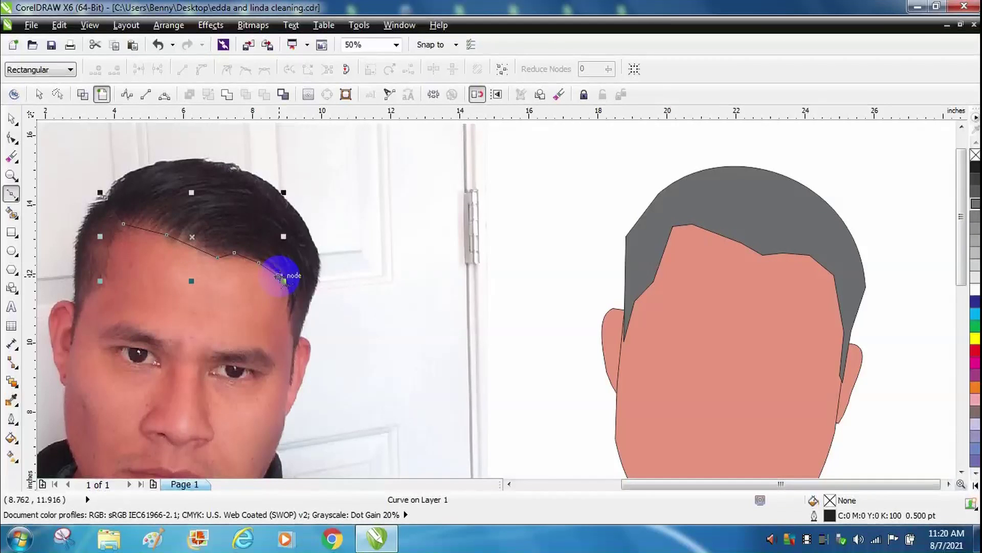
- Continue the top-hair outline down the right temple, up the outer edge and over the crown, closing it at its starting node
{"action": "left_click", "coordinate": [285, 309]}
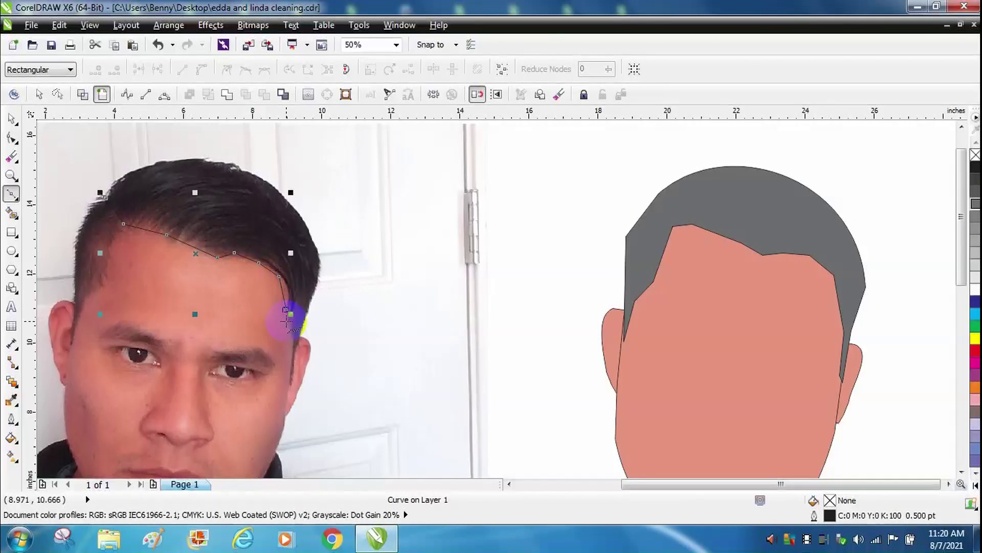
{"action": "left_click", "coordinate": [287, 320]}
{"action": "left_click", "coordinate": [298, 294]}
{"action": "left_click", "coordinate": [320, 266]}
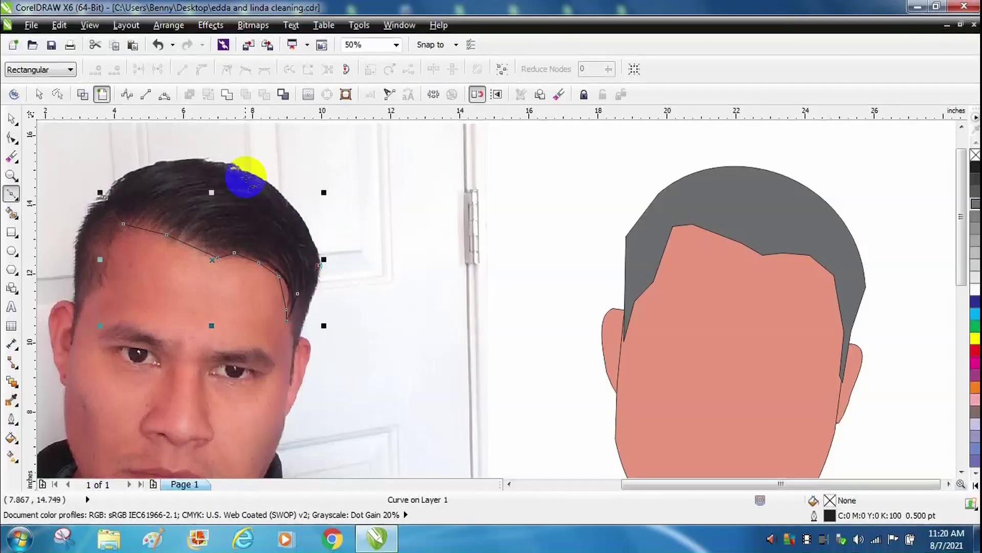
{"action": "left_click", "coordinate": [240, 174]}
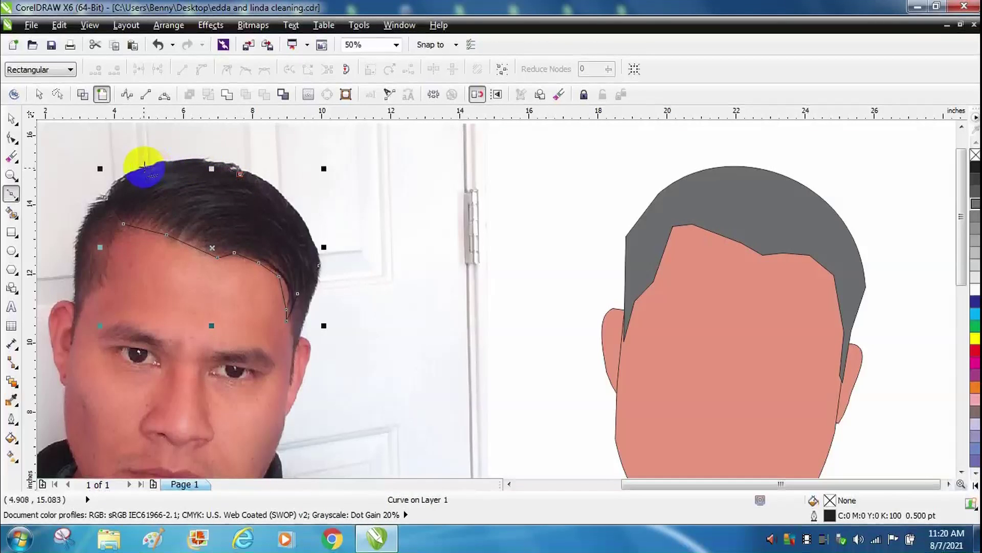
{"action": "left_click", "coordinate": [140, 168]}
{"action": "left_click", "coordinate": [105, 196]}
- Try a black fill on the closed top-hair shape and change the fill to white
{"action": "left_click", "coordinate": [11, 119]}
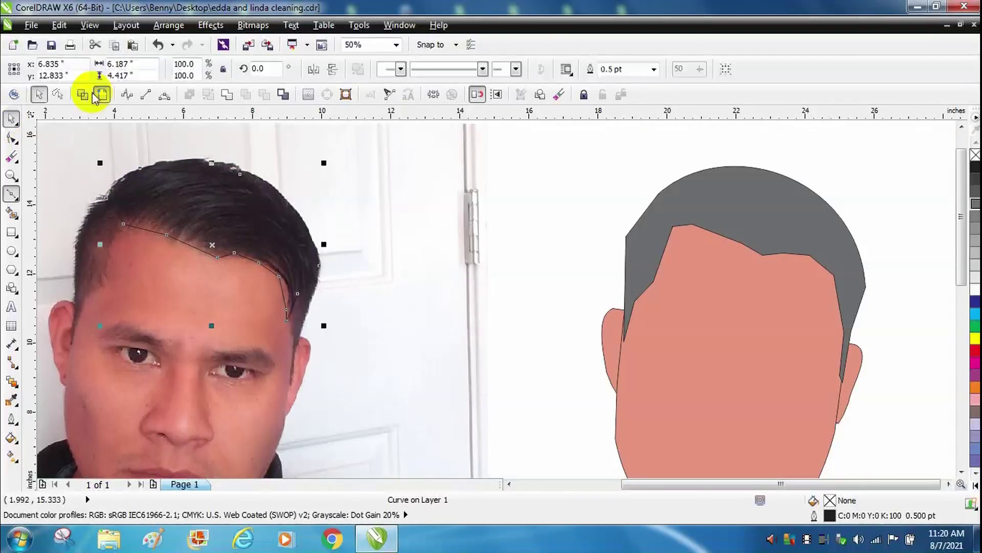
{"action": "left_click", "coordinate": [975, 167]}
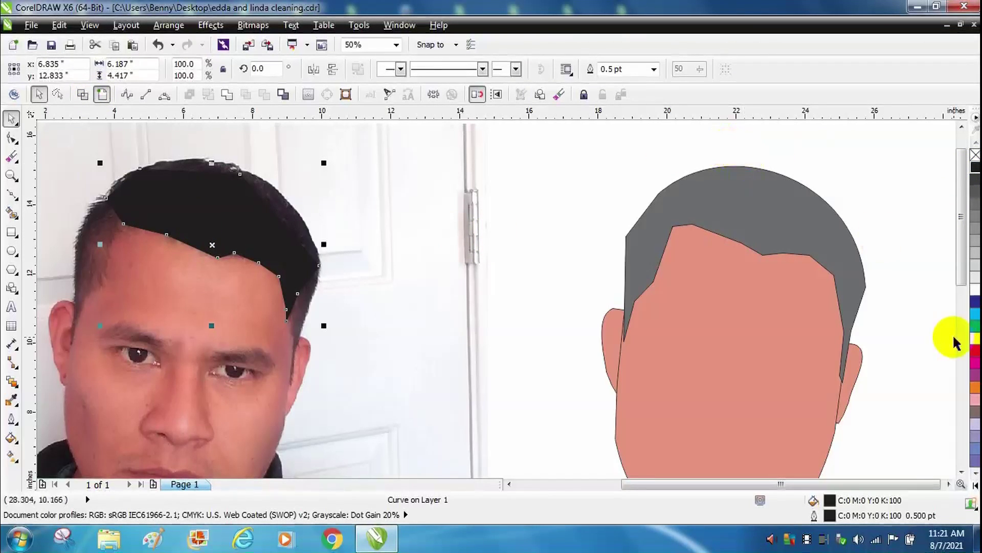
{"action": "left_click", "coordinate": [973, 297]}
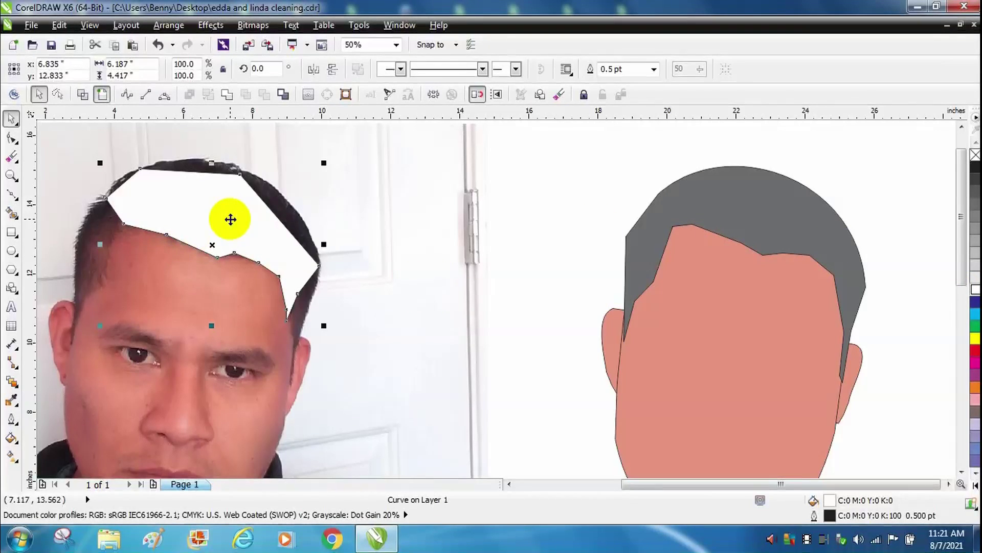
- Convert the top-hair shape's upper-left and crown edges to curves and bend them along the photo's hair
{"action": "double_click", "coordinate": [229, 218]}
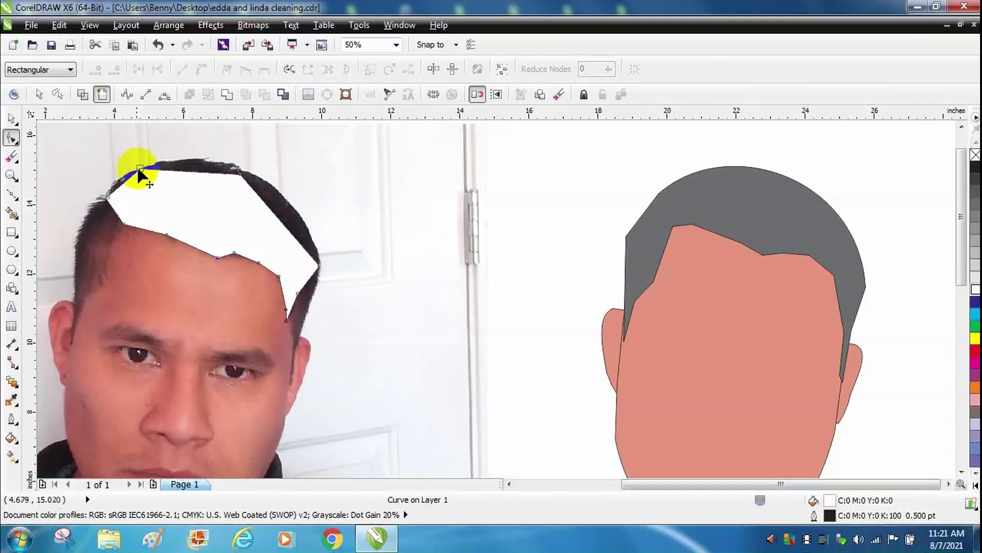
{"action": "right_click", "coordinate": [131, 178]}
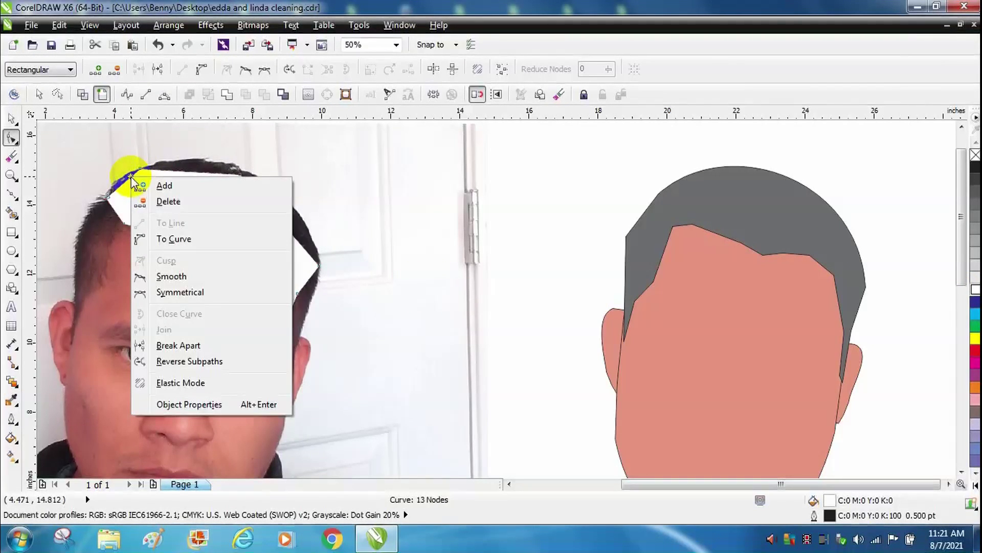
{"action": "left_click", "coordinate": [175, 239]}
{"action": "left_click_drag", "start_coordinate": [122, 180], "coordinate": [121, 176]}
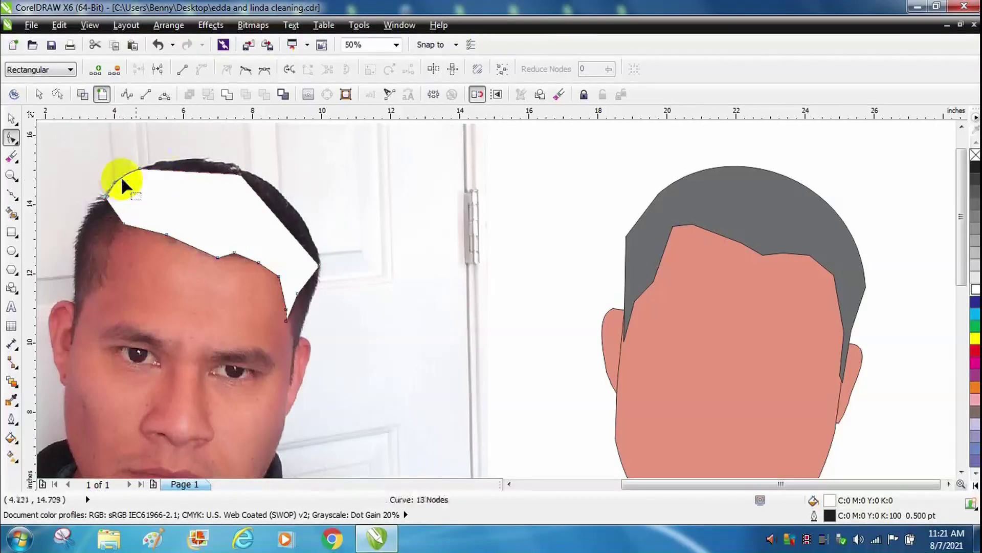
{"action": "right_click", "coordinate": [195, 173]}
{"action": "left_click", "coordinate": [231, 233]}
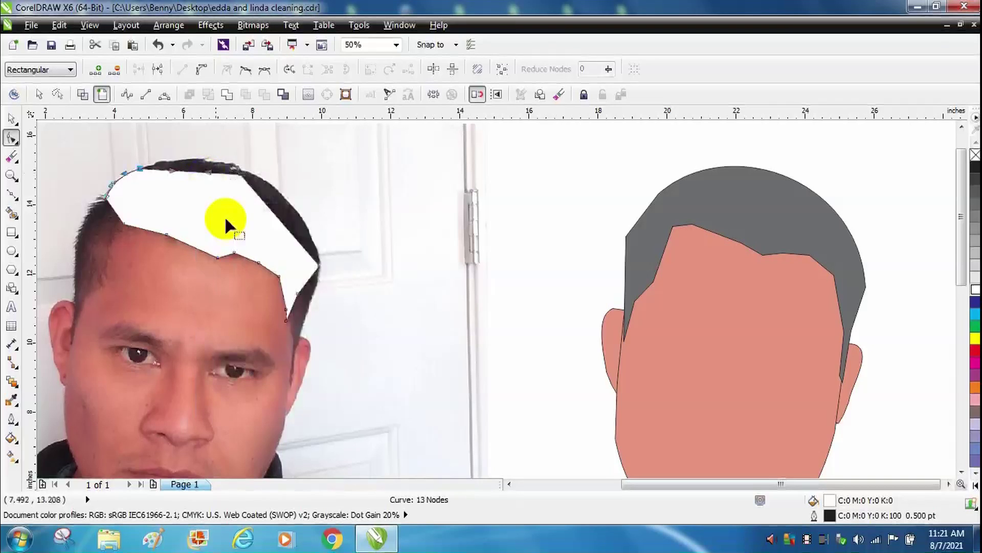
{"action": "left_click_drag", "start_coordinate": [200, 173], "coordinate": [205, 156]}
- Convert the top-hair shape's long right edge to a curve and bend it outward to the photo's hair edge
{"action": "left_click", "coordinate": [263, 203]}
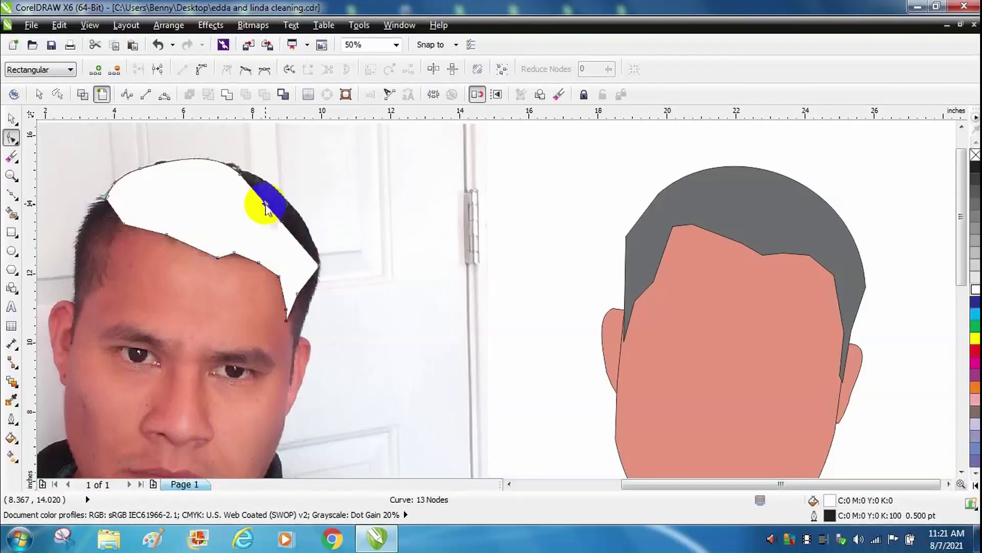
{"action": "right_click", "coordinate": [265, 204]}
{"action": "left_click", "coordinate": [302, 263]}
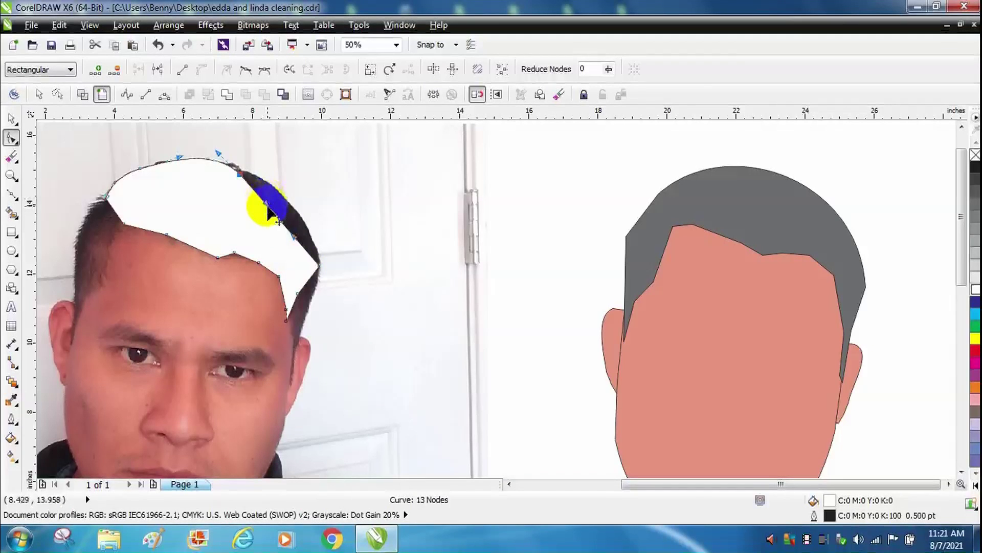
{"action": "mouse_move", "coordinate": [263, 209]}
{"action": "left_mouse_down"}
{"action": "mouse_move", "coordinate": [285, 193]}
{"action": "mouse_move", "coordinate": [296, 202]}
{"action": "left_mouse_up"}
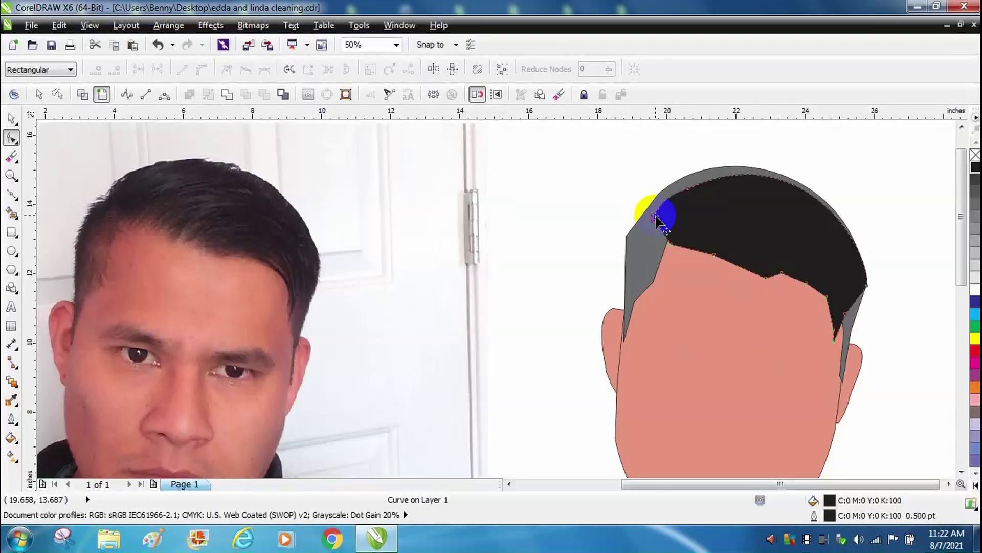
- Extend the black top hair's left corner to the grey hair's edge, delete the adjacent upper-left node and bend the crown upward over the grey
{"action": "left_click_drag", "start_coordinate": [656, 221], "coordinate": [652, 212]}
{"action": "left_click", "coordinate": [690, 196]}
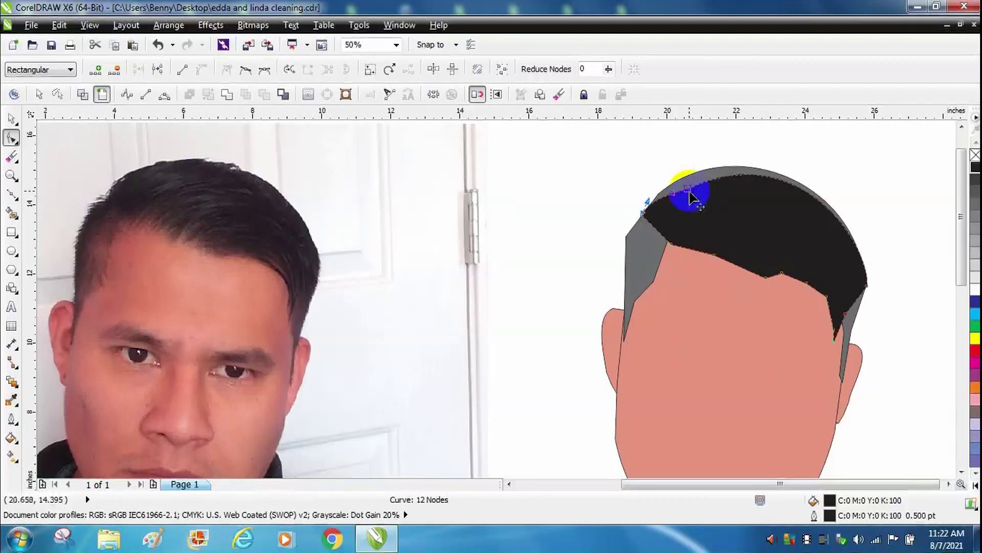
{"action": "key", "text": "Delete"}
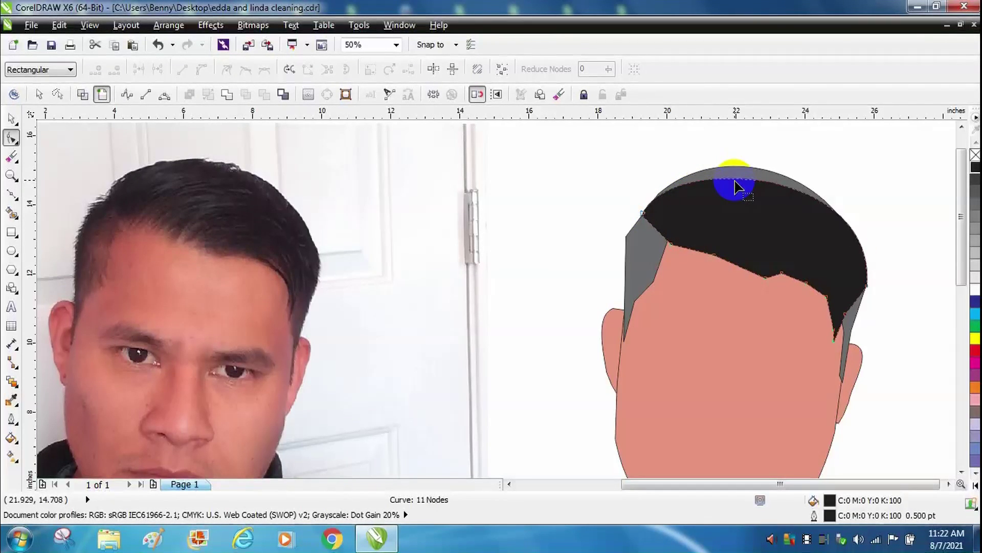
{"action": "left_click_drag", "start_coordinate": [734, 184], "coordinate": [736, 163]}
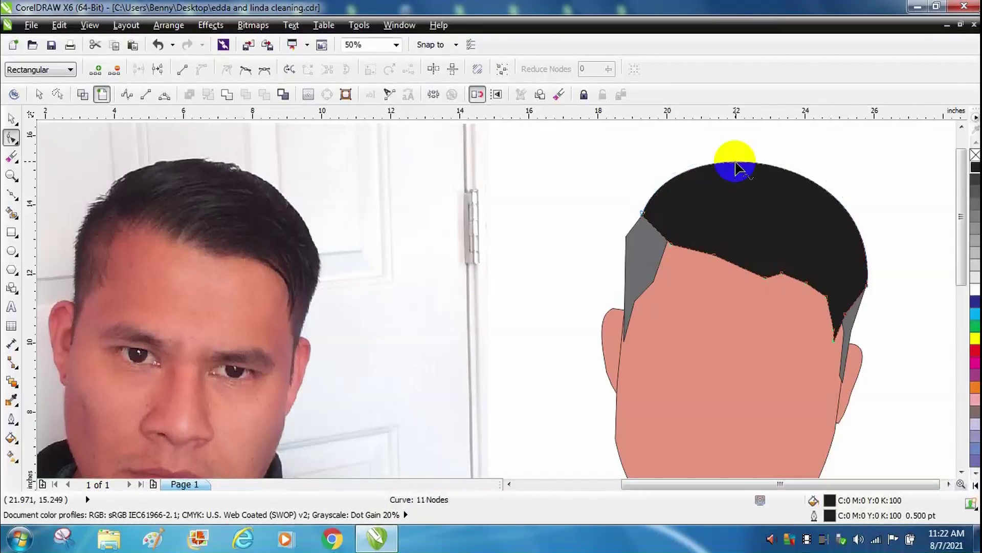
- Adjust the tip of the black hair's right sideburn and bend the grey left sideburn's outer edge outward
{"action": "left_click", "coordinate": [845, 330]}
{"action": "left_click_drag", "start_coordinate": [845, 325], "coordinate": [845, 320]}
{"action": "left_click", "coordinate": [671, 297]}
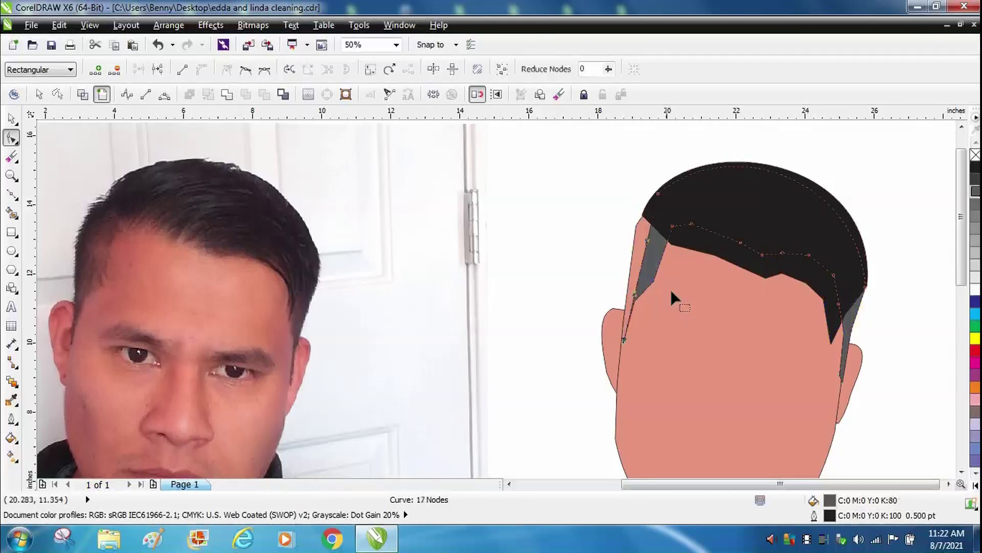
{"action": "left_click_drag", "start_coordinate": [643, 260], "coordinate": [632, 233]}
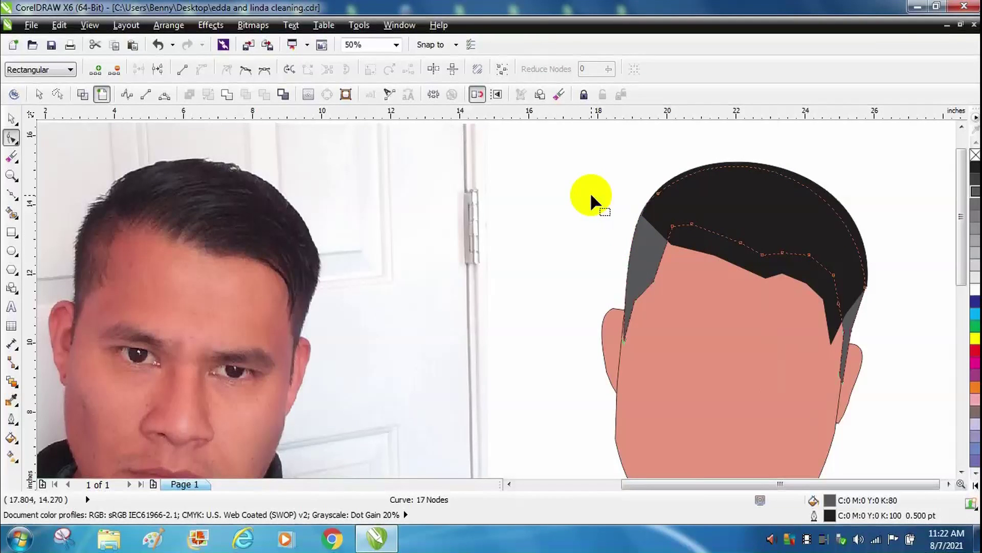
{"action": "left_click", "coordinate": [12, 119]}
{"action": "left_click", "coordinate": [565, 258]}
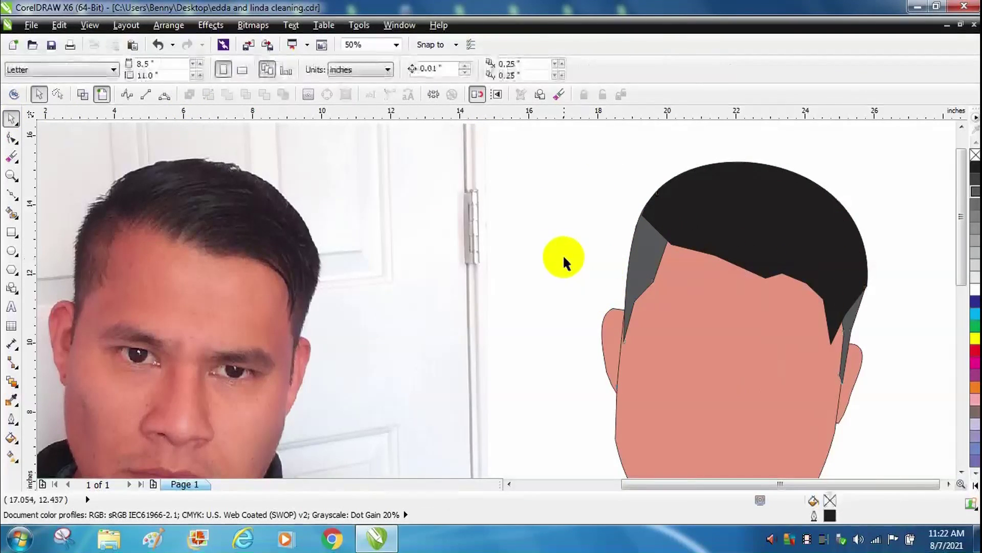
- Convert the inner edge of the black hair's right sideburn to a curve and bend it outward around the temple
{"action": "left_click_drag", "start_coordinate": [976, 302], "coordinate": [829, 322]}
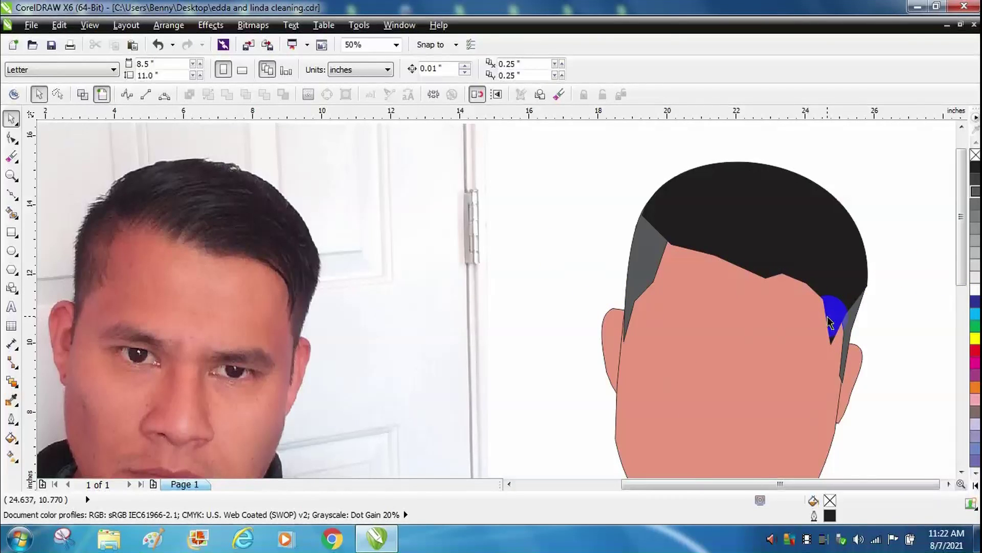
{"action": "left_click", "coordinate": [829, 321]}
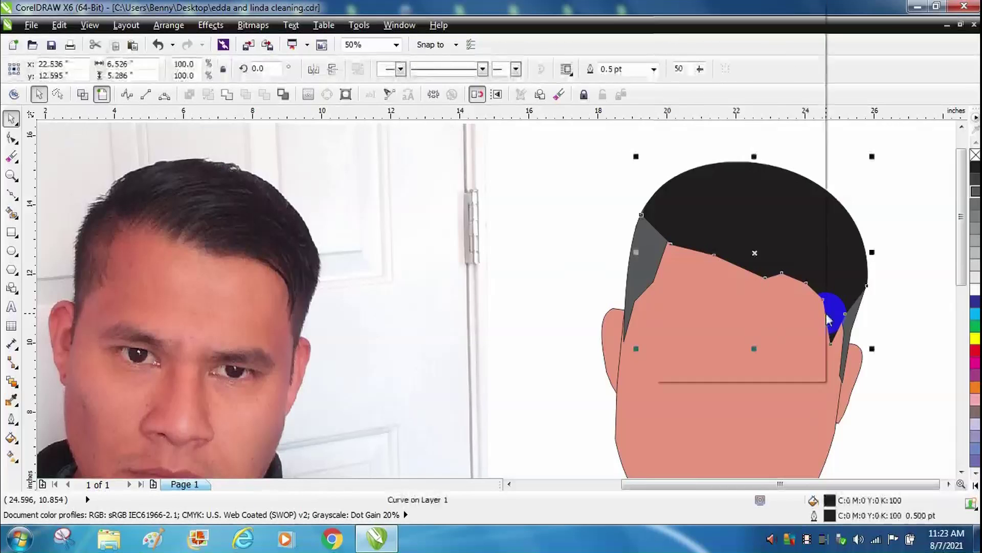
{"action": "right_click", "coordinate": [829, 314]}
{"action": "left_click", "coordinate": [843, 307]}
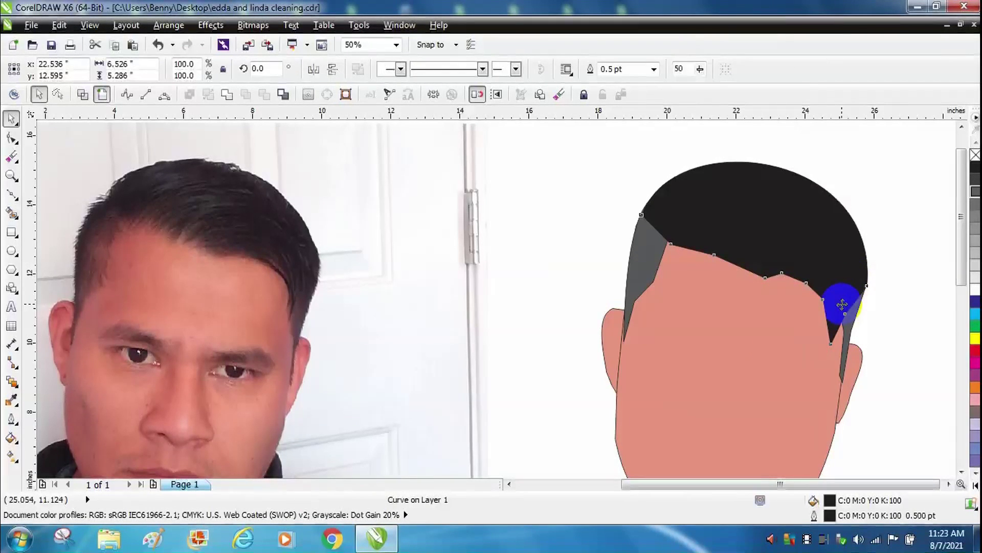
{"action": "key", "text": "F10"}
{"action": "right_click", "coordinate": [827, 315]}
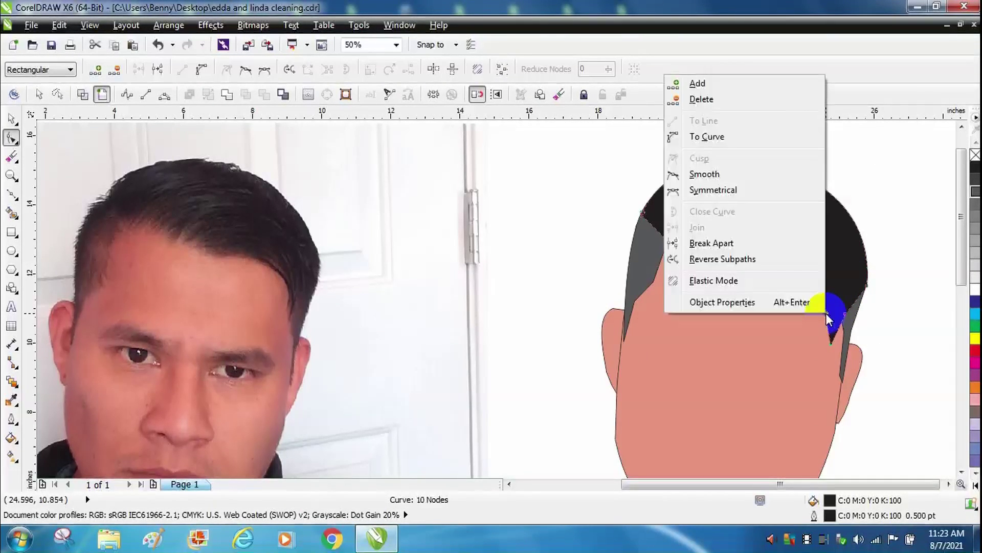
{"action": "left_click", "coordinate": [737, 147]}
{"action": "left_click_drag", "start_coordinate": [824, 305], "coordinate": [852, 320]}
{"action": "left_click", "coordinate": [15, 119]}
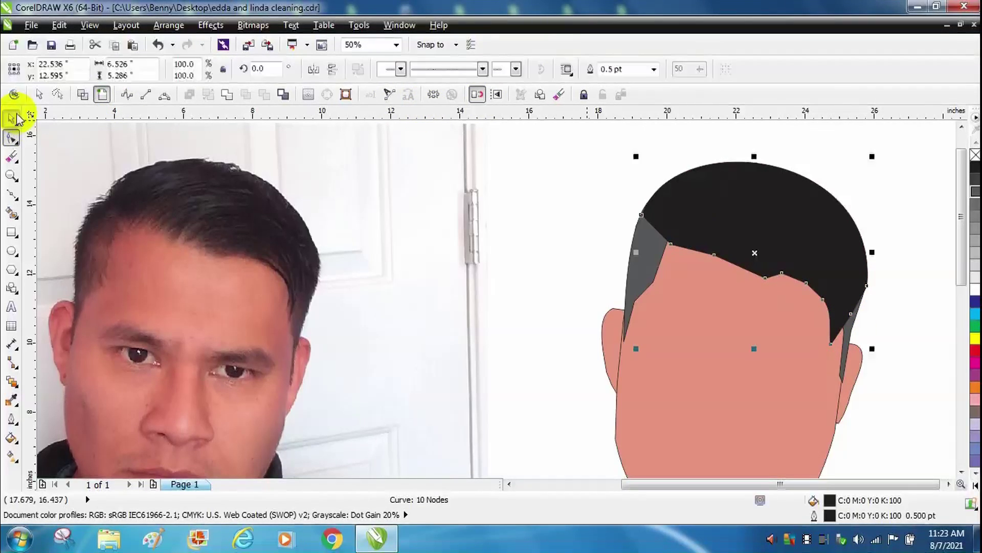
{"action": "left_click", "coordinate": [559, 181]}
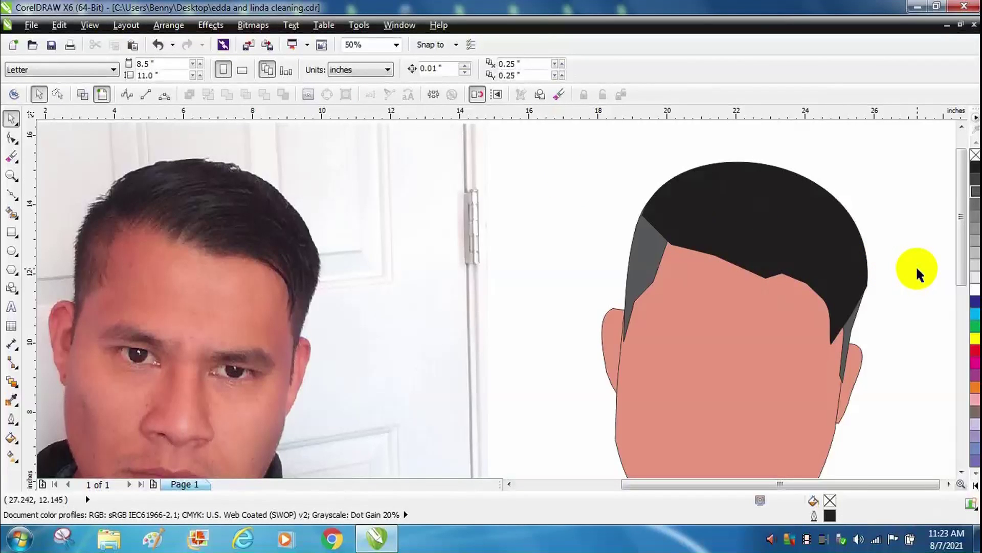
- Trace the photo's left-hand eye as a closed outline about 1.40 by 0.59 inches with the Bezier tool
{"action": "left_click_drag", "start_coordinate": [960, 275], "coordinate": [955, 299]}
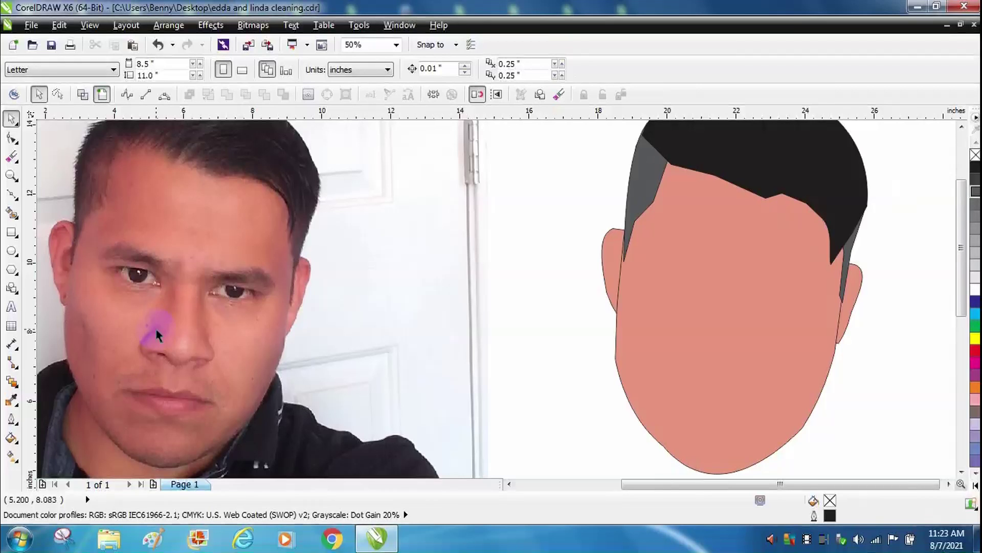
{"action": "left_click", "coordinate": [12, 194]}
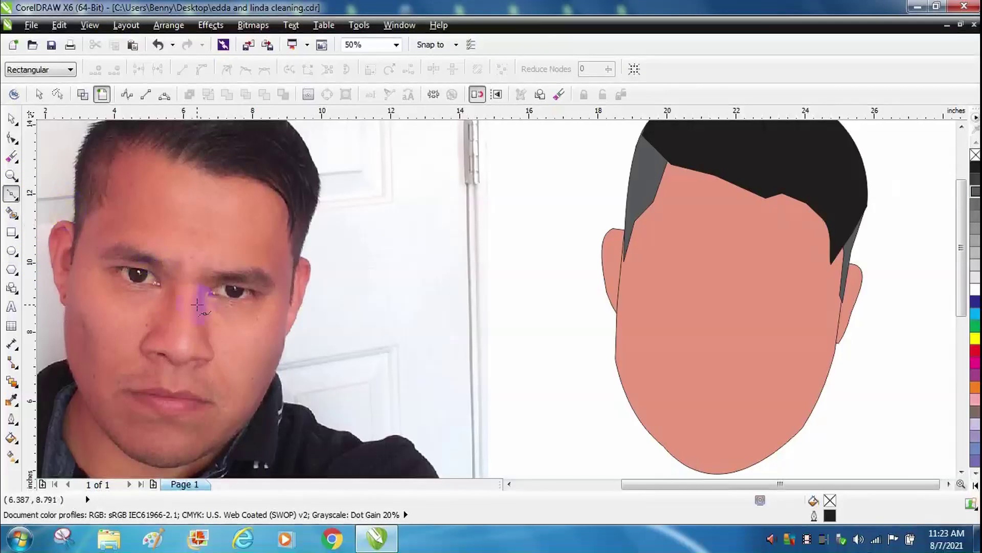
{"action": "left_click", "coordinate": [397, 45]}
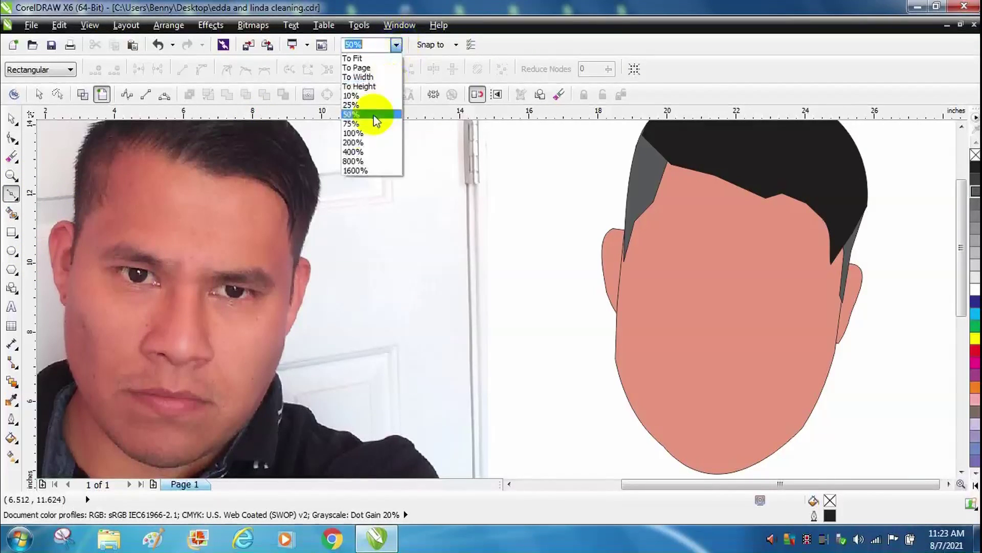
{"action": "left_click", "coordinate": [365, 133]}
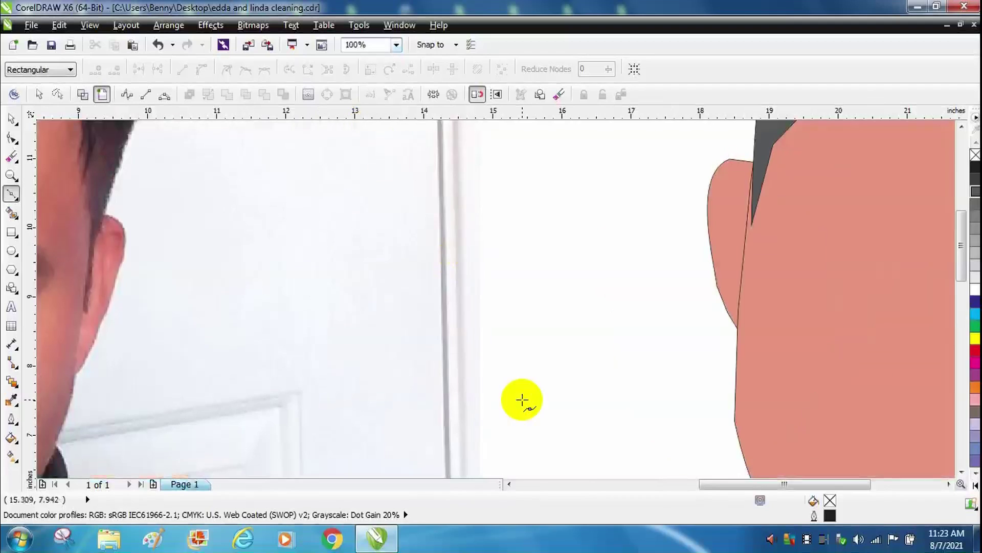
{"action": "left_click", "coordinate": [572, 486]}
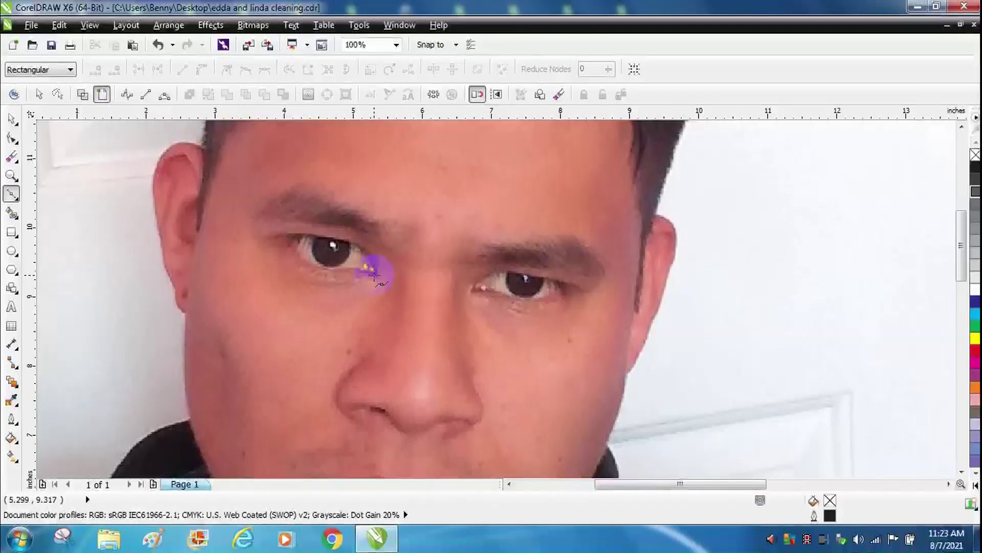
{"action": "left_click", "coordinate": [340, 269]}
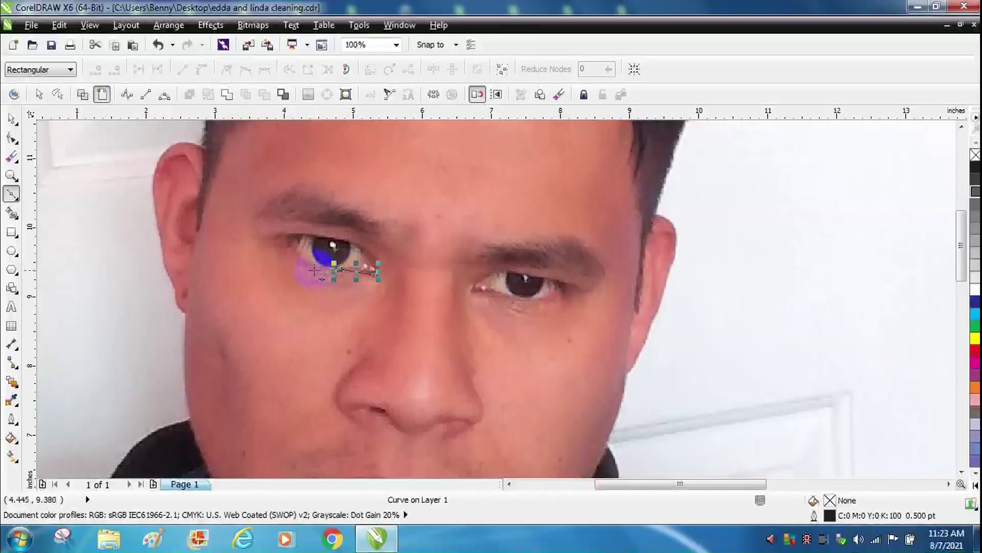
{"action": "left_click", "coordinate": [290, 246]}
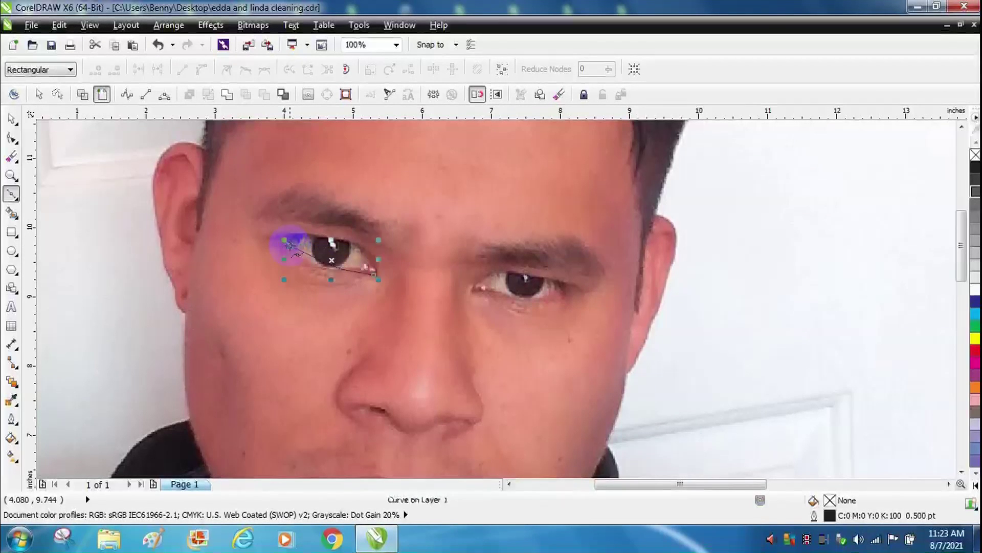
{"action": "left_click", "coordinate": [277, 236]}
{"action": "left_click", "coordinate": [312, 234]}
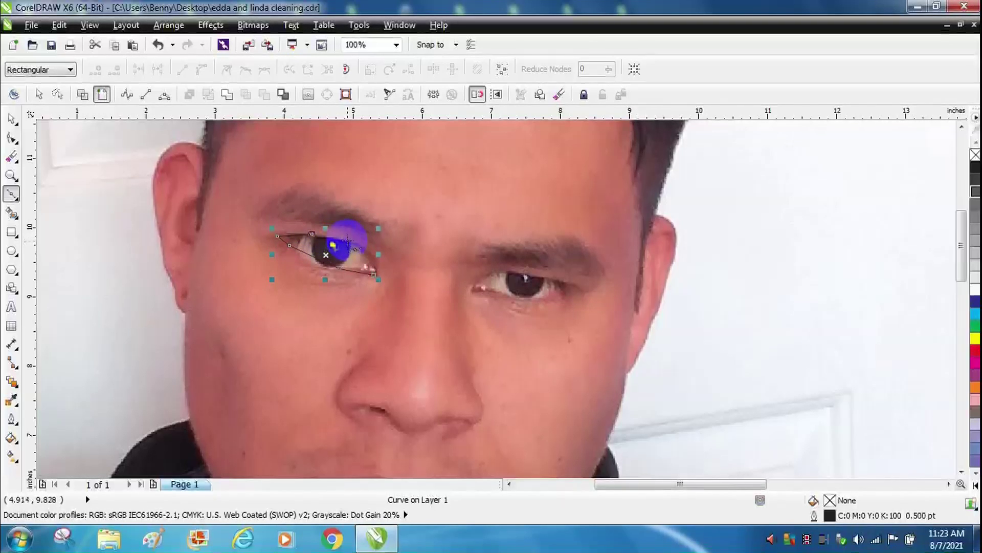
{"action": "left_click", "coordinate": [349, 240]}
{"action": "left_click", "coordinate": [365, 254]}
{"action": "left_click", "coordinate": [376, 276]}
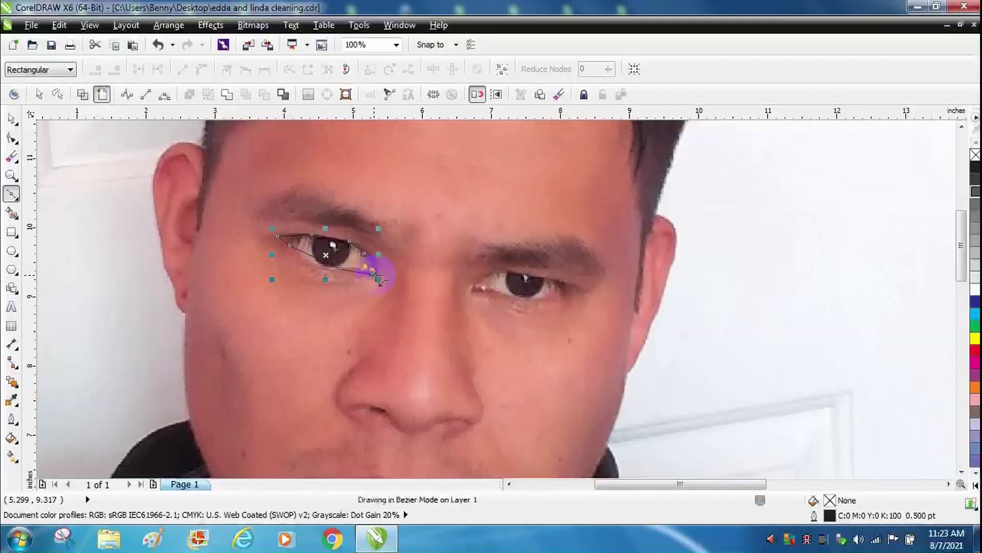
{"action": "left_click", "coordinate": [14, 118]}
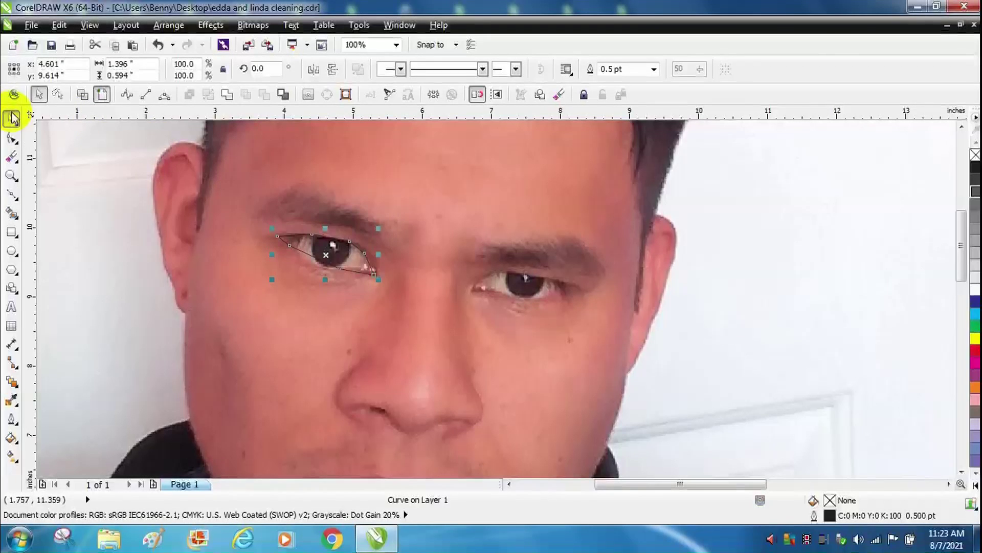
- Convert the left-hand eye outline's lower edge to a curve and bend it down along the lower eyelid
{"action": "left_click", "coordinate": [338, 264]}
{"action": "key", "text": "F10"}
{"action": "left_click", "coordinate": [326, 267]}
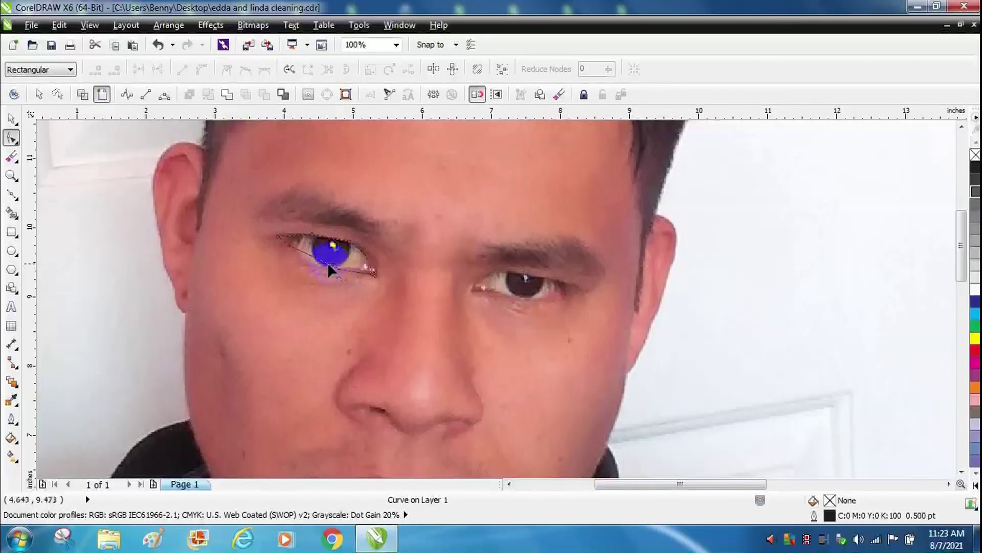
{"action": "right_click", "coordinate": [318, 255]}
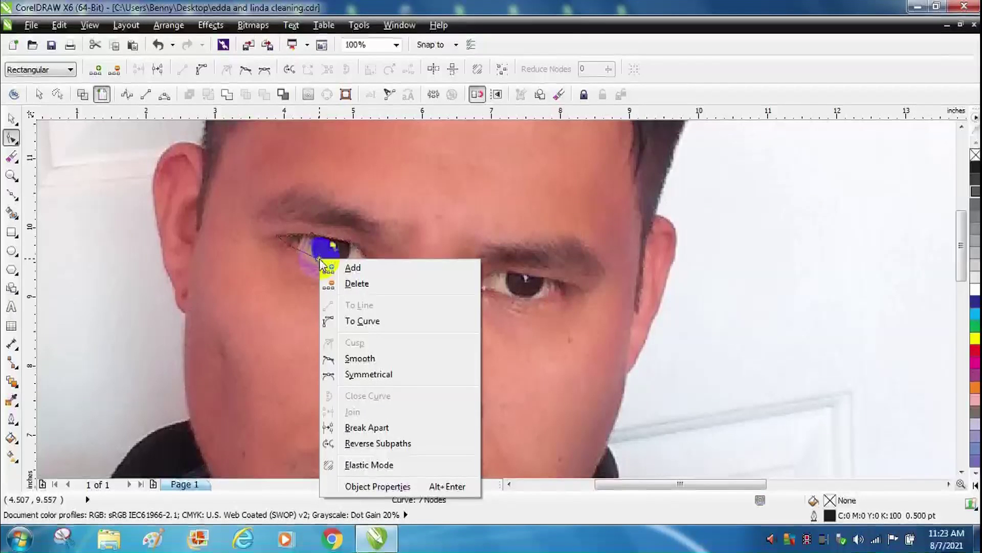
{"action": "left_click", "coordinate": [352, 321]}
{"action": "left_click_drag", "start_coordinate": [313, 254], "coordinate": [318, 263]}
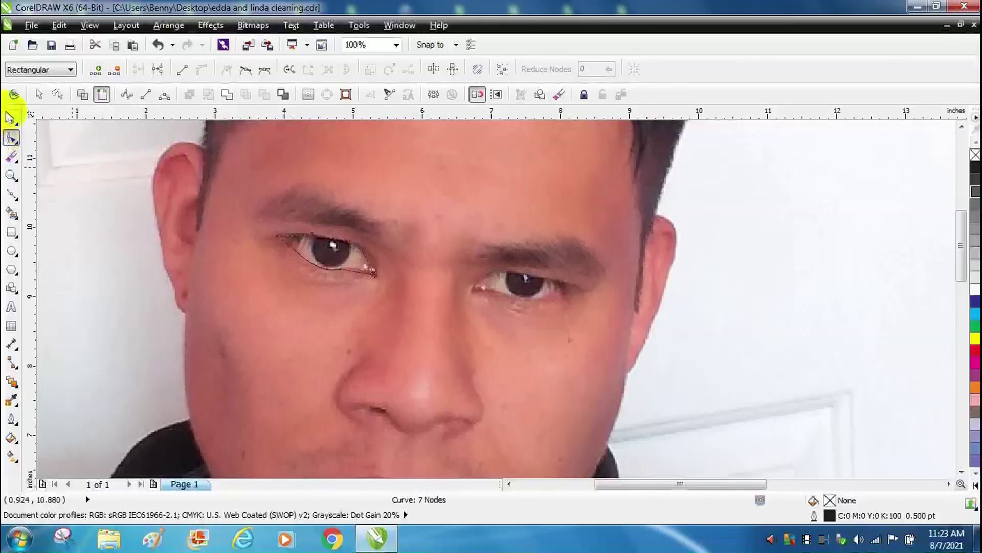
{"action": "left_click", "coordinate": [10, 117]}
- Draw an iris ellipse about 0.54 by 0.53 inches in the left-hand eye with a highlight ellipse about 0.09 by 0.15 inches
{"action": "left_click", "coordinate": [12, 249]}
{"action": "left_click", "coordinate": [312, 221]}
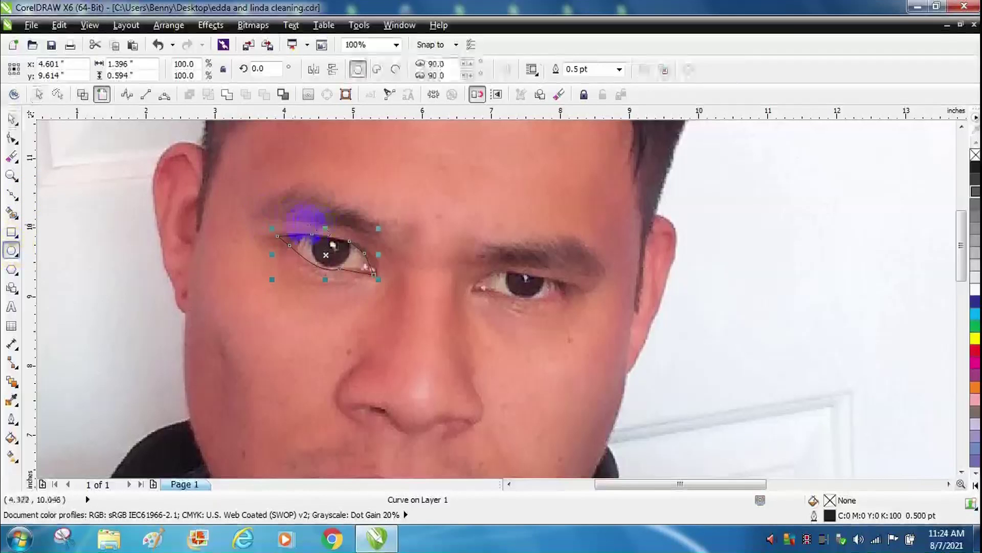
{"action": "mouse_move", "coordinate": [319, 225]}
{"action": "left_mouse_down"}
{"action": "mouse_move", "coordinate": [324, 247]}
{"action": "mouse_move", "coordinate": [350, 269]}
{"action": "mouse_move", "coordinate": [318, 245]}
{"action": "mouse_move", "coordinate": [335, 249]}
{"action": "left_mouse_up"}
{"action": "left_click", "coordinate": [287, 188]}
{"action": "left_click", "coordinate": [12, 119]}
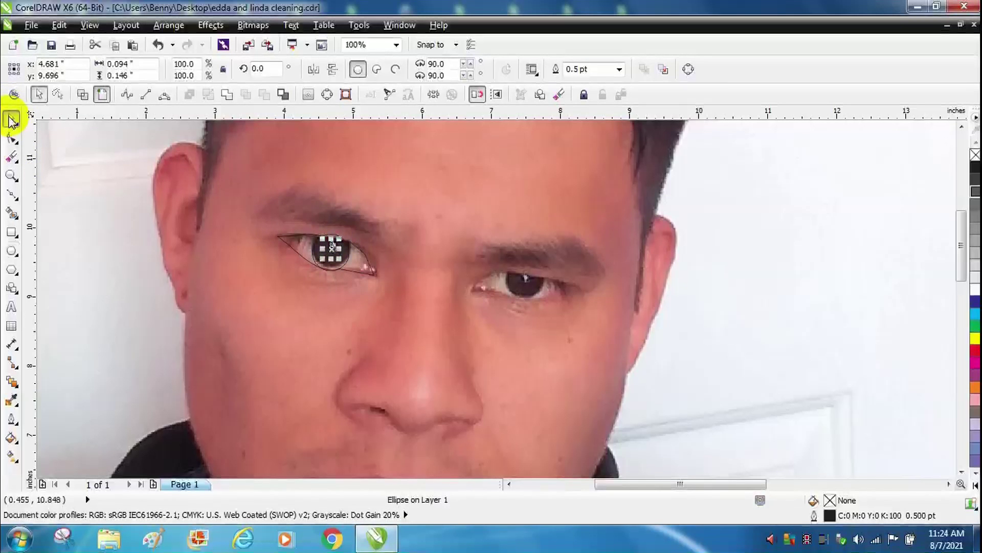
{"action": "left_click_drag", "start_coordinate": [309, 281], "coordinate": [330, 250]}
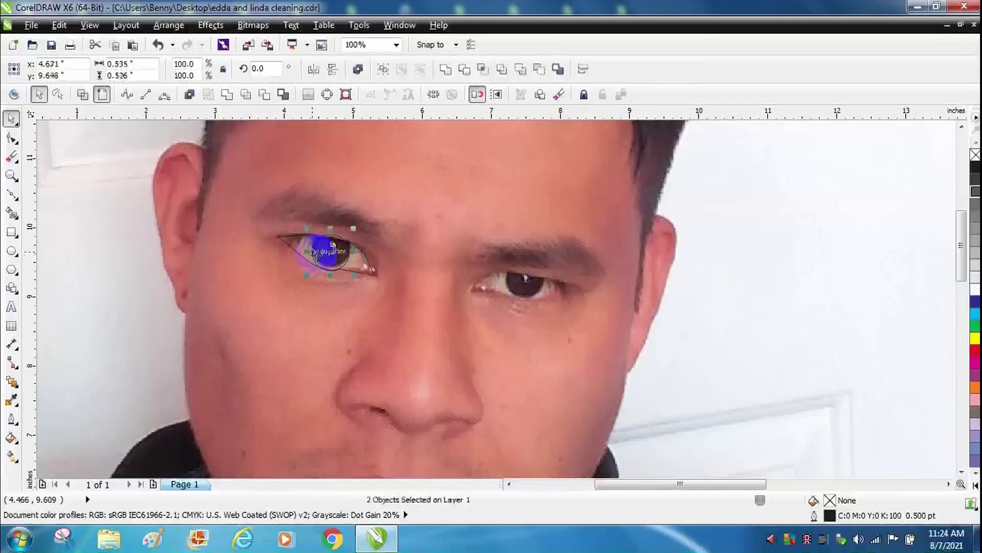
{"action": "key", "text": "F10"}
- Trace the photo's right-hand eye as a closed outline about 1.23 by 0.42 inches
{"action": "scroll", "coordinate": [330, 250], "scroll_direction": "right", "scroll_amount": 3}
{"action": "left_click", "coordinate": [351, 280]}
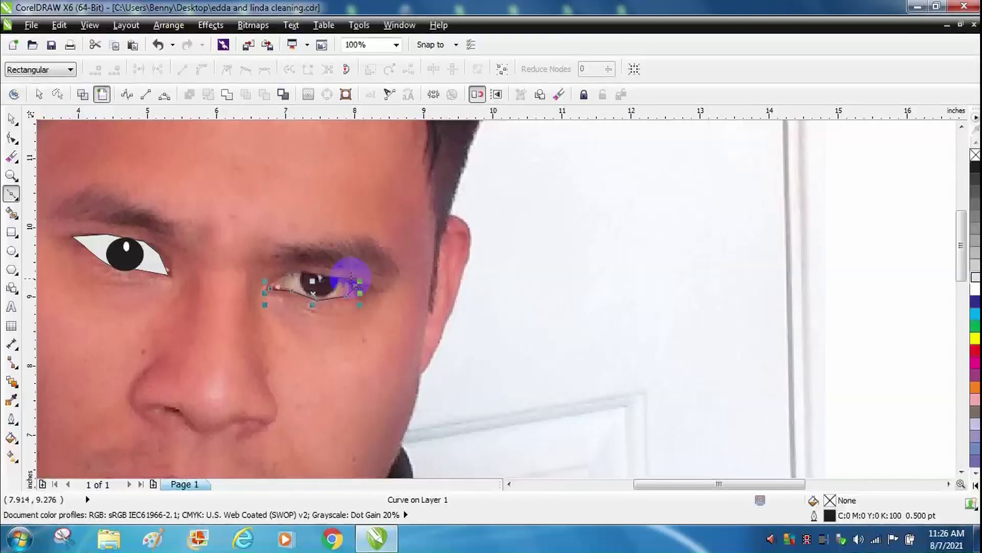
{"action": "left_click_drag", "start_coordinate": [350, 279], "coordinate": [270, 288]}
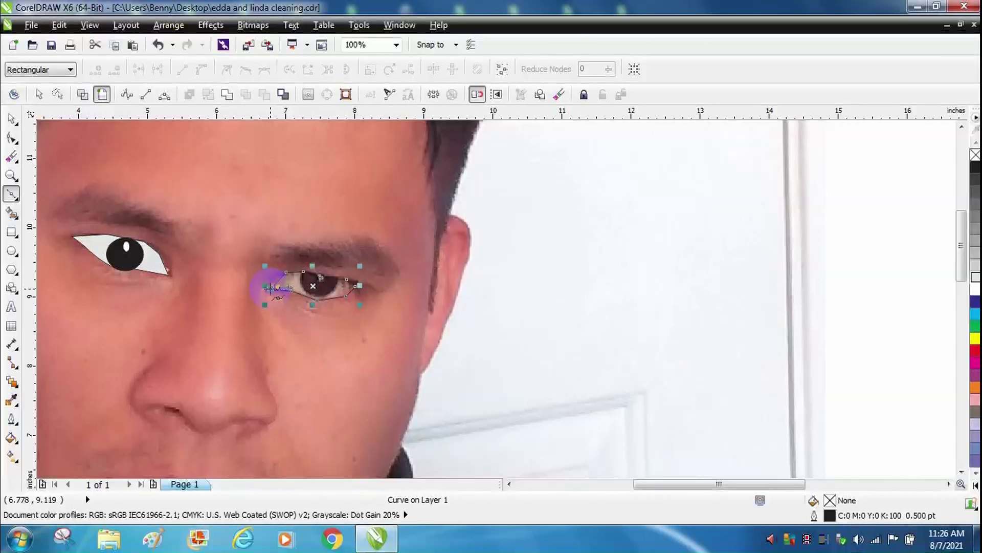
{"action": "left_click", "coordinate": [10, 119]}
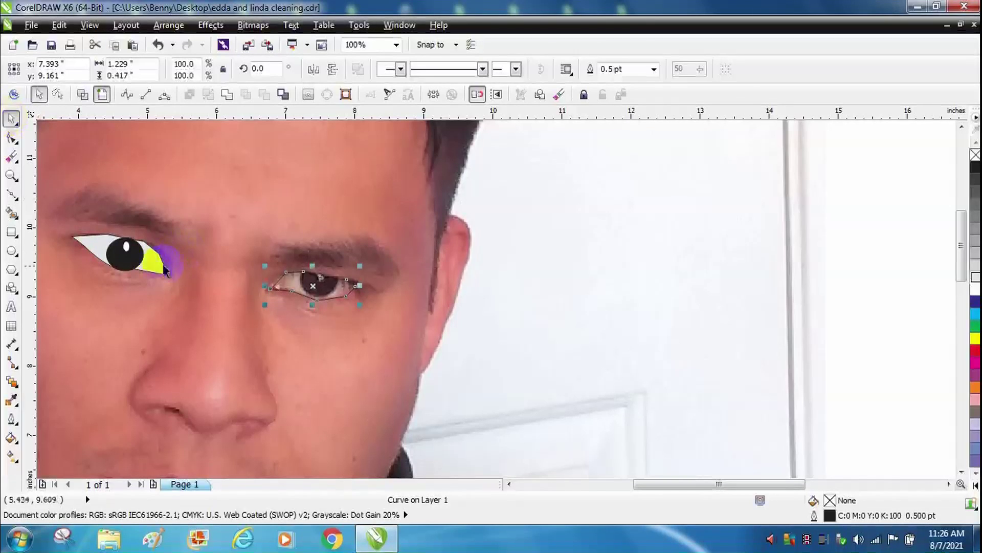
- Copy the left-hand eye's black iris and white highlight onto the right-hand eye
{"action": "left_click_drag", "start_coordinate": [137, 262], "coordinate": [326, 282]}
{"action": "right_click", "coordinate": [329, 284]}
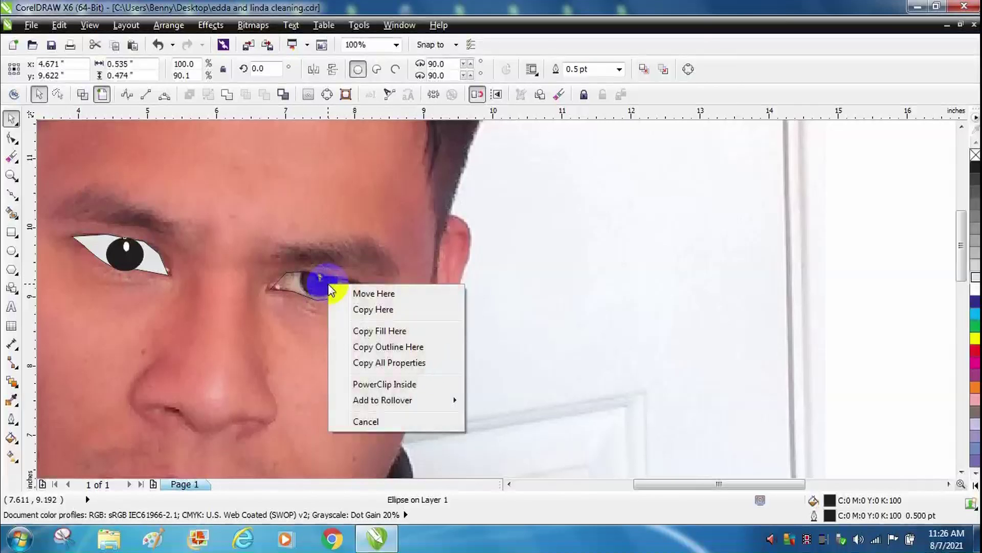
{"action": "left_click", "coordinate": [358, 310]}
{"action": "mouse_move", "coordinate": [317, 259]}
{"action": "left_mouse_down"}
{"action": "mouse_move", "coordinate": [318, 273]}
{"action": "mouse_move", "coordinate": [318, 261]}
{"action": "mouse_move", "coordinate": [127, 249]}
{"action": "left_mouse_up"}
- Try to cut off the top of the right-hand iris that overlaps the upper eyelid with the Eraser
{"action": "left_click", "coordinate": [11, 156]}
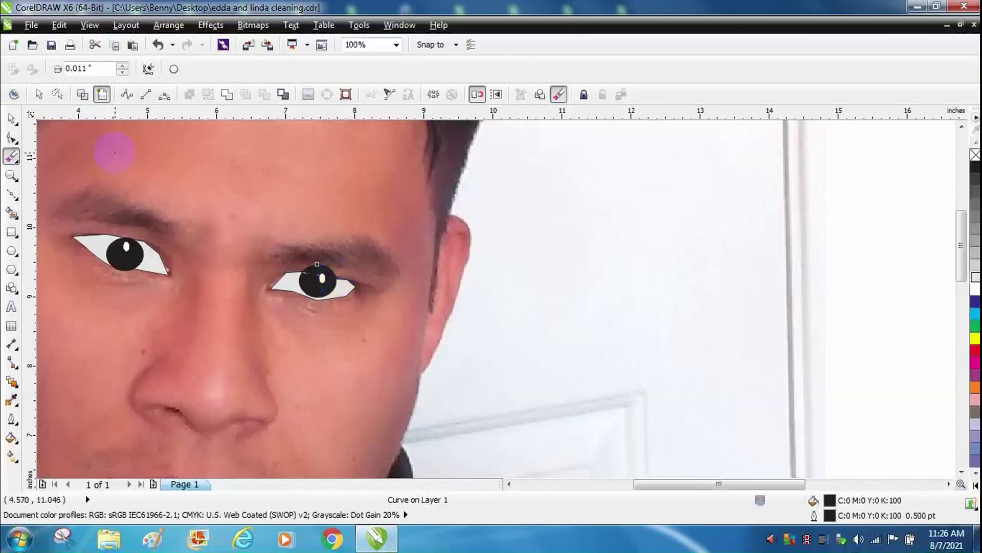
{"action": "left_click", "coordinate": [11, 120]}
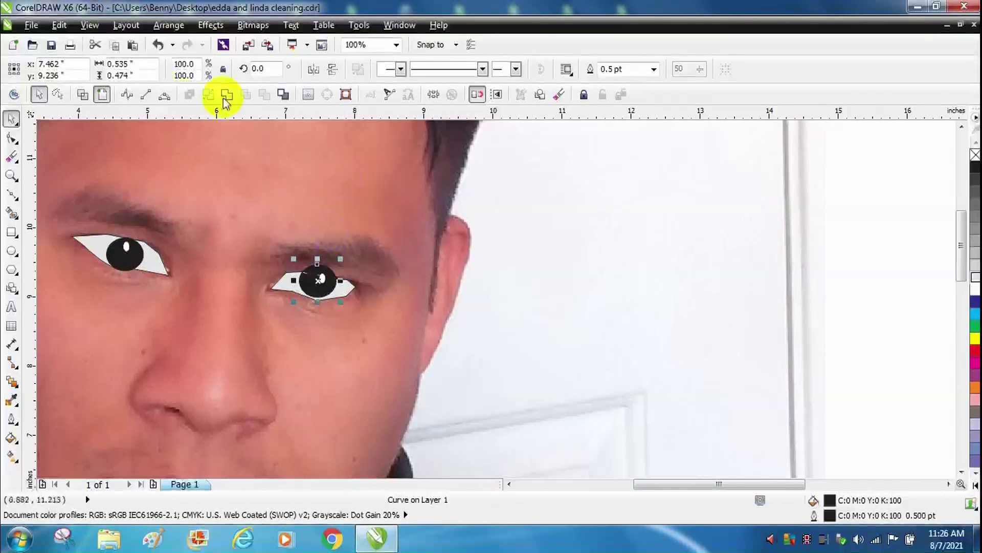
{"action": "left_click_drag", "start_coordinate": [858, 212], "coordinate": [322, 279]}
{"action": "left_click", "coordinate": [335, 283]}
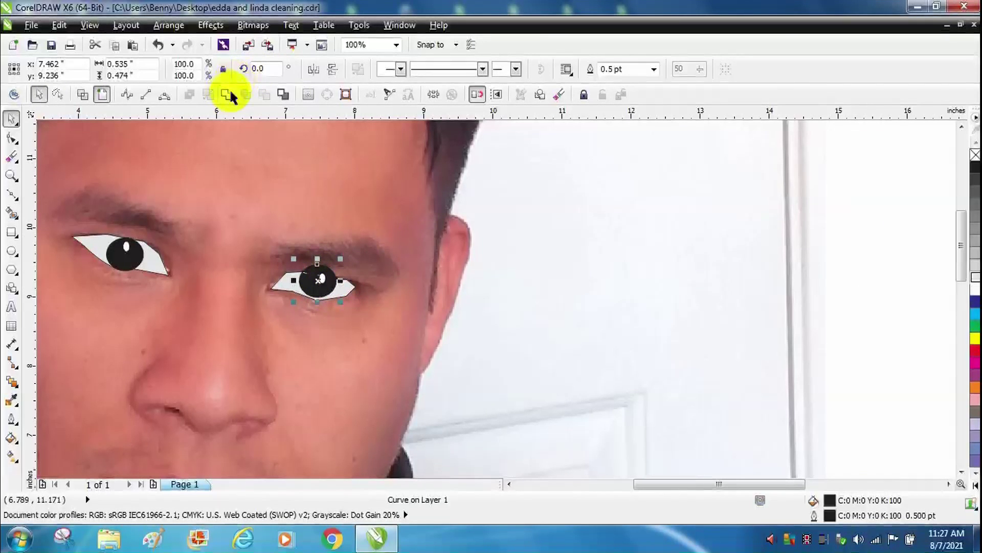
{"action": "left_click", "coordinate": [314, 270]}
{"action": "left_click", "coordinate": [316, 266]}
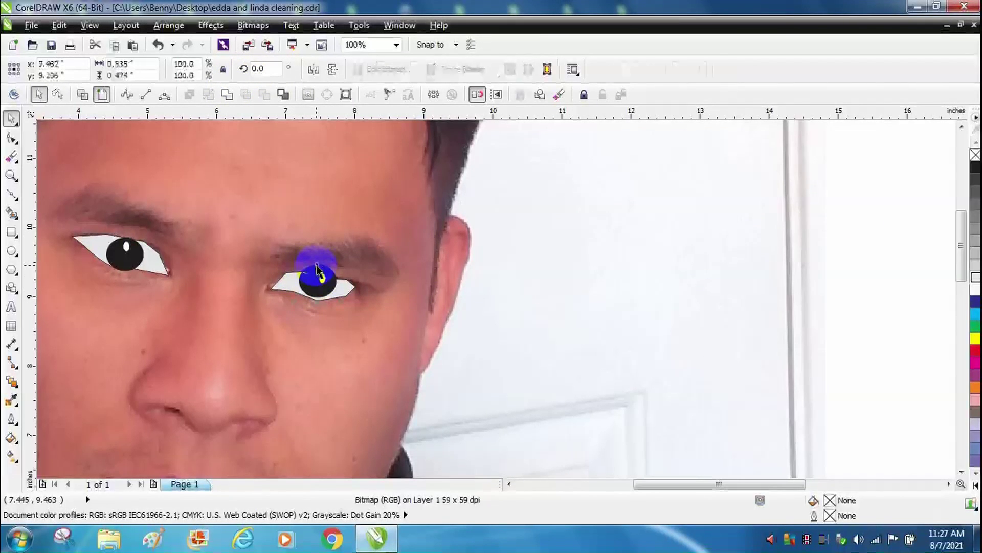
{"action": "key", "text": "ctrl+z"}
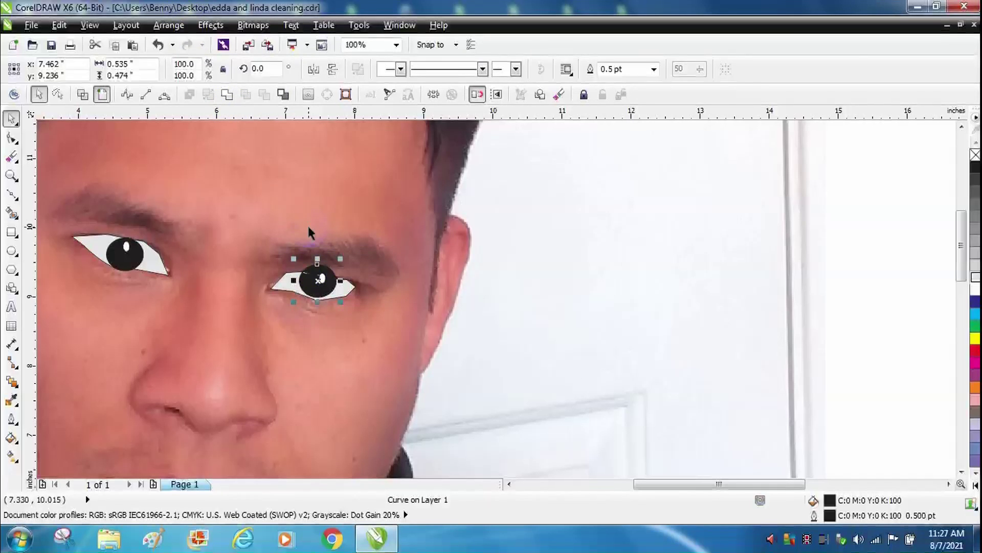
- Erase the part of the right-hand iris that rises above the upper eyelid, following the lid's edge
{"action": "key", "text": "shift+s"}
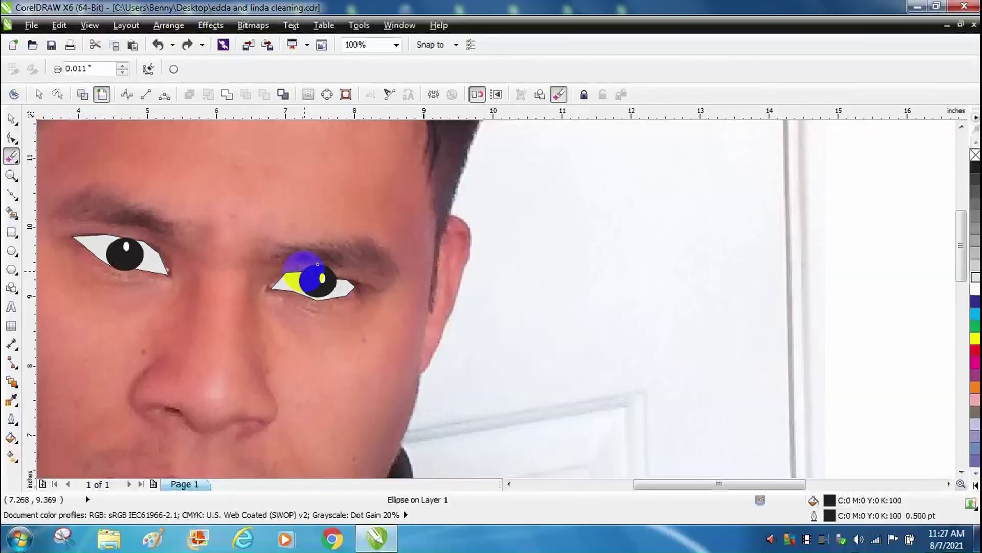
{"action": "left_click_drag", "start_coordinate": [307, 271], "coordinate": [318, 267]}
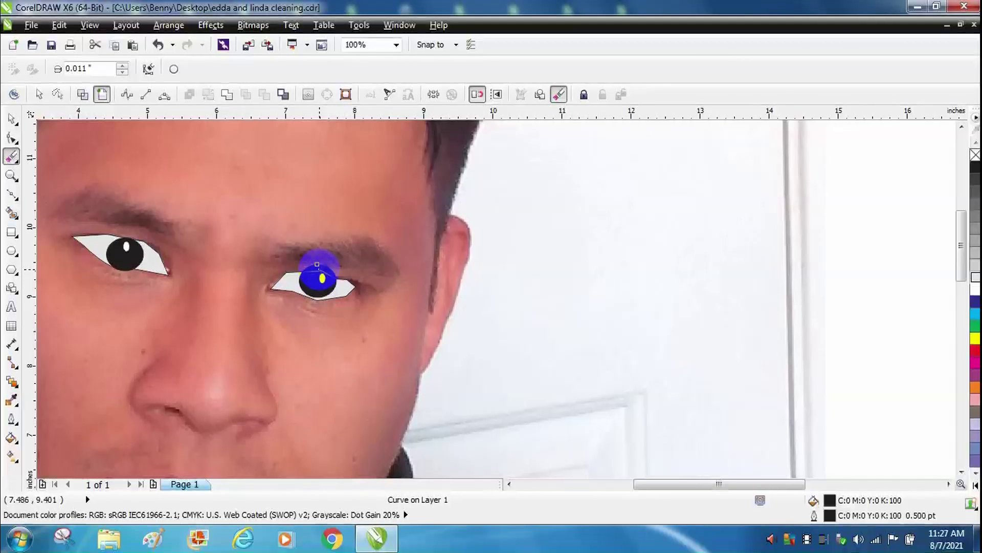
{"action": "left_click", "coordinate": [11, 118]}
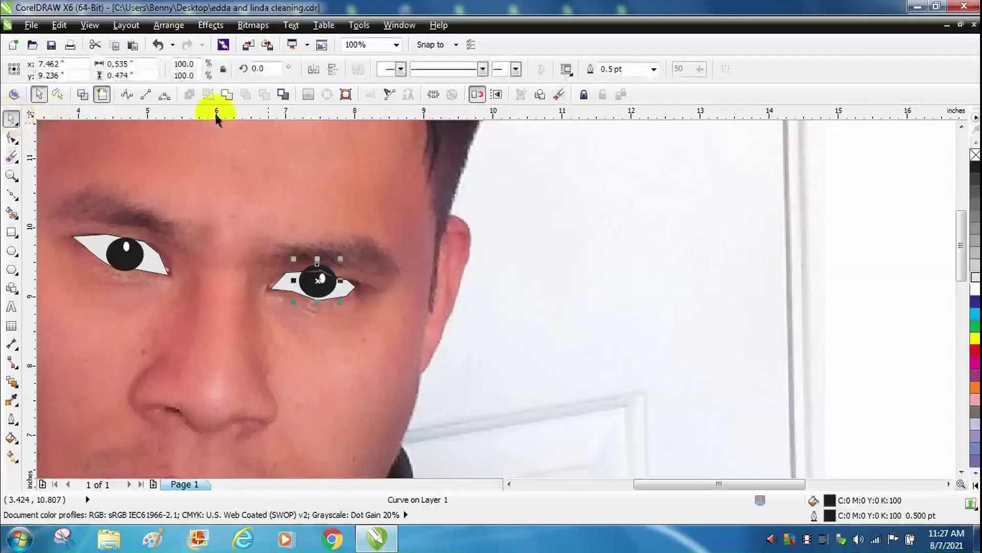
{"action": "left_click", "coordinate": [372, 225]}
{"action": "mouse_move", "coordinate": [326, 279]}
{"action": "left_mouse_down"}
{"action": "mouse_move", "coordinate": [332, 293]}
{"action": "mouse_move", "coordinate": [640, 269]}
{"action": "left_mouse_up"}
{"action": "key", "text": "ctrl+z"}
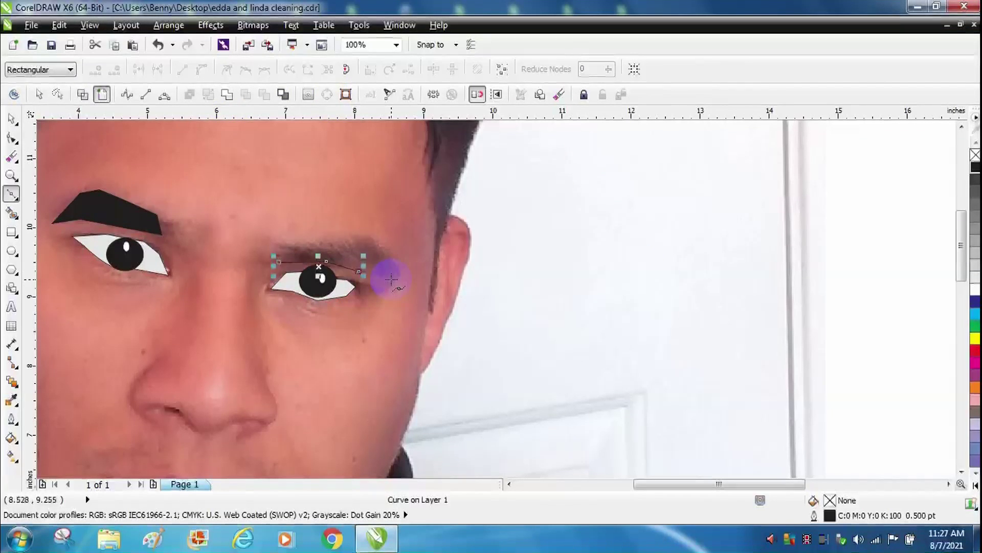
- Trace the photo's right-hand eyebrow as a closed outline about 1.96 by 0.64 inches
{"action": "left_click", "coordinate": [397, 279]}
{"action": "left_click", "coordinate": [401, 271]}
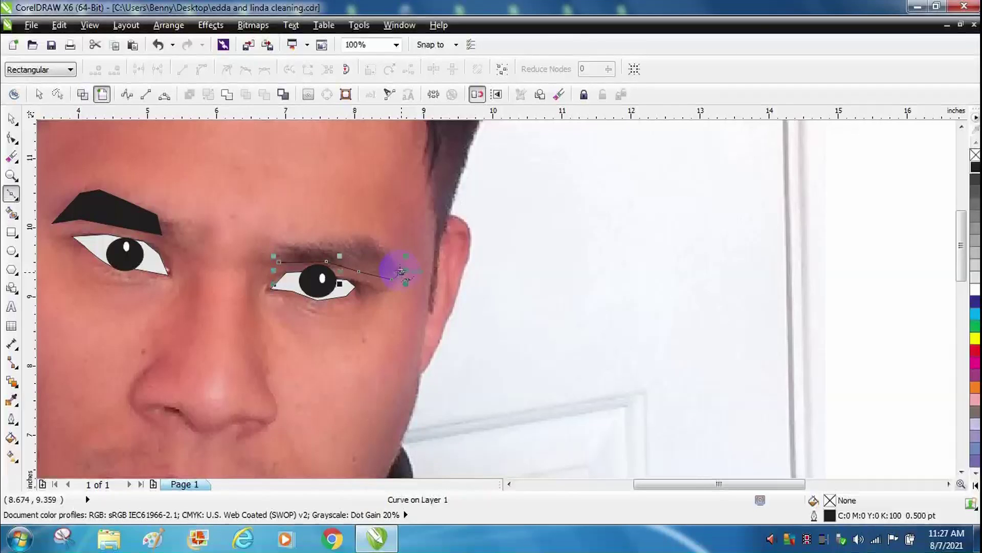
{"action": "left_click", "coordinate": [386, 255]}
{"action": "left_click", "coordinate": [370, 238]}
{"action": "left_click", "coordinate": [351, 235]}
{"action": "left_click", "coordinate": [322, 243]}
{"action": "left_click", "coordinate": [279, 241]}
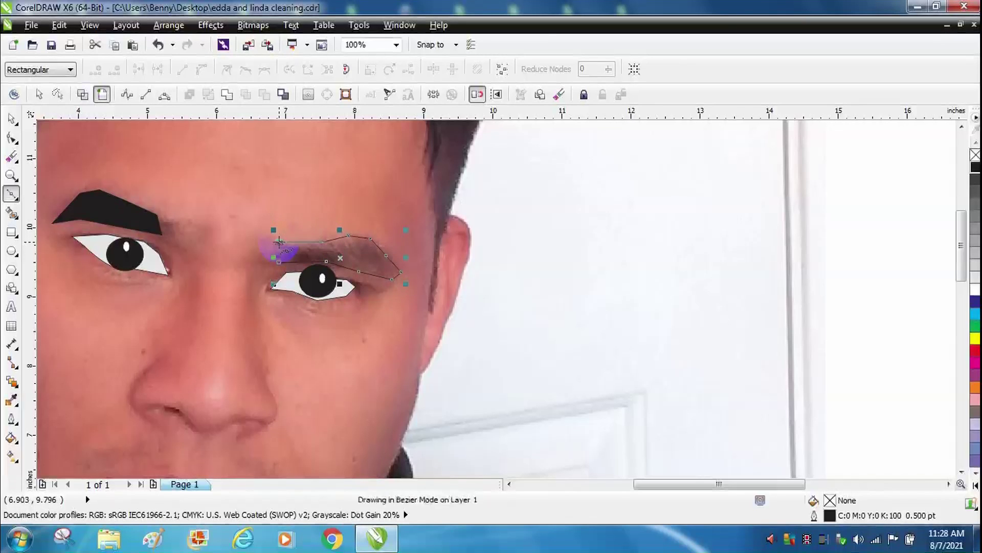
{"action": "left_click", "coordinate": [277, 262]}
{"action": "left_click", "coordinate": [265, 259]}
{"action": "left_click", "coordinate": [278, 261]}
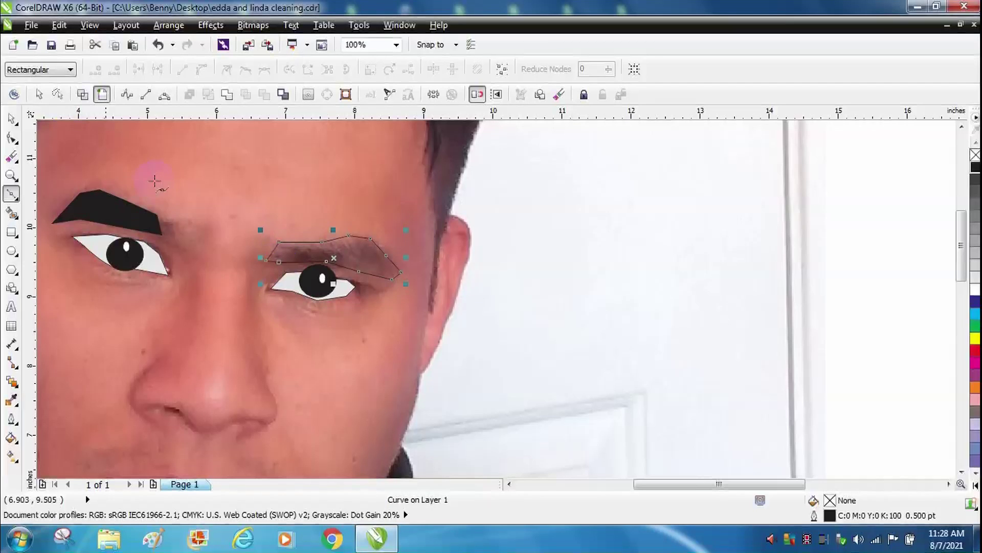
- Fill the right-hand eyebrow outline with black and deselect it
{"action": "left_click", "coordinate": [11, 119]}
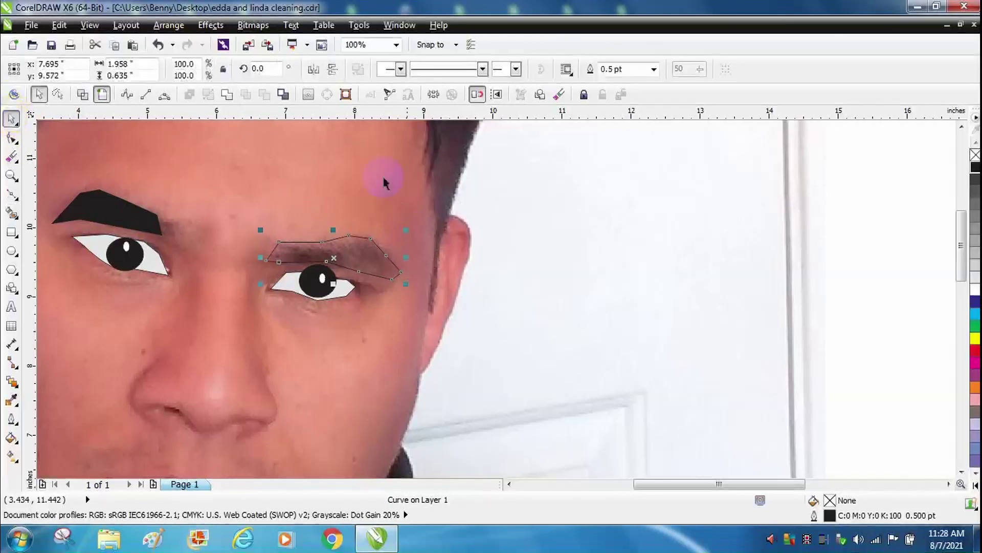
{"action": "left_click", "coordinate": [975, 165]}
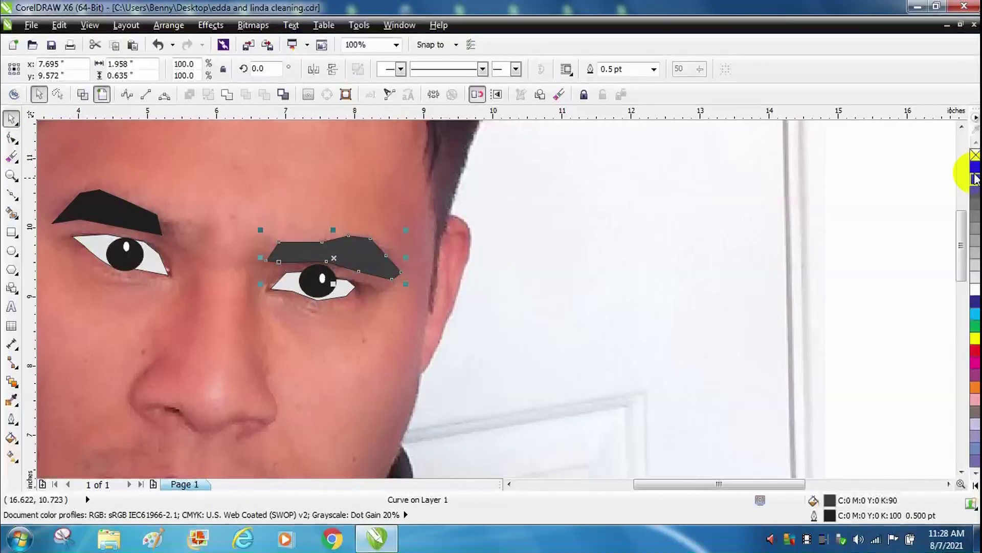
{"action": "left_click", "coordinate": [975, 166]}
{"action": "left_click", "coordinate": [909, 181]}
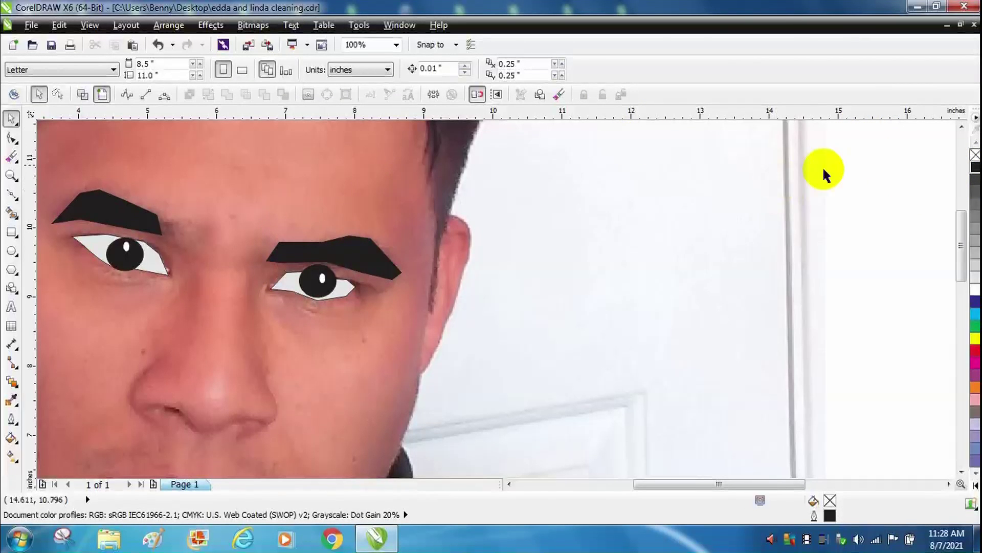
- Trace the nose as an open line about 2.16 by 1.79 inches, from the left-hand nostril around the tip and up the right-hand side
{"action": "scroll", "coordinate": [851, 161], "scroll_direction": "left", "scroll_amount": 5}
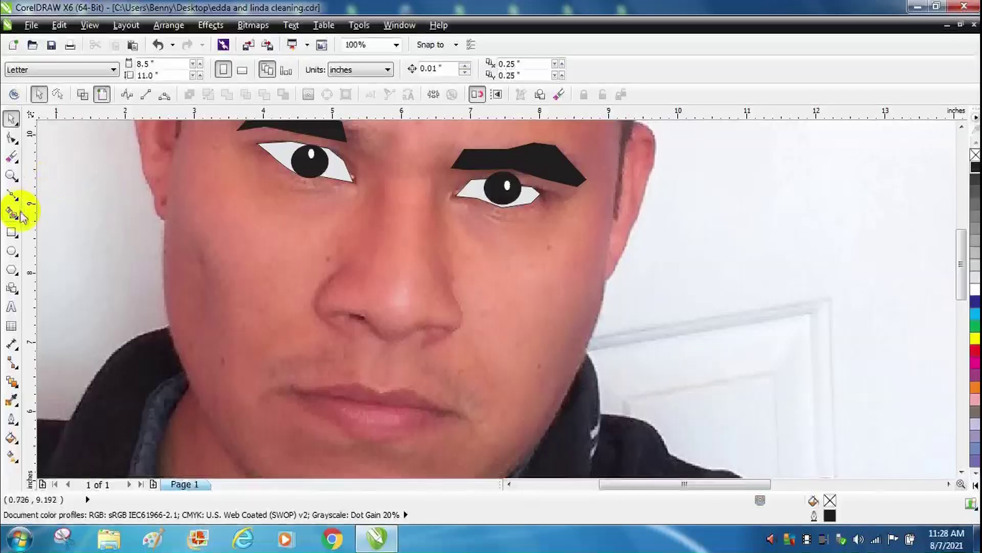
{"action": "left_click", "coordinate": [11, 193]}
{"action": "left_click", "coordinate": [344, 266]}
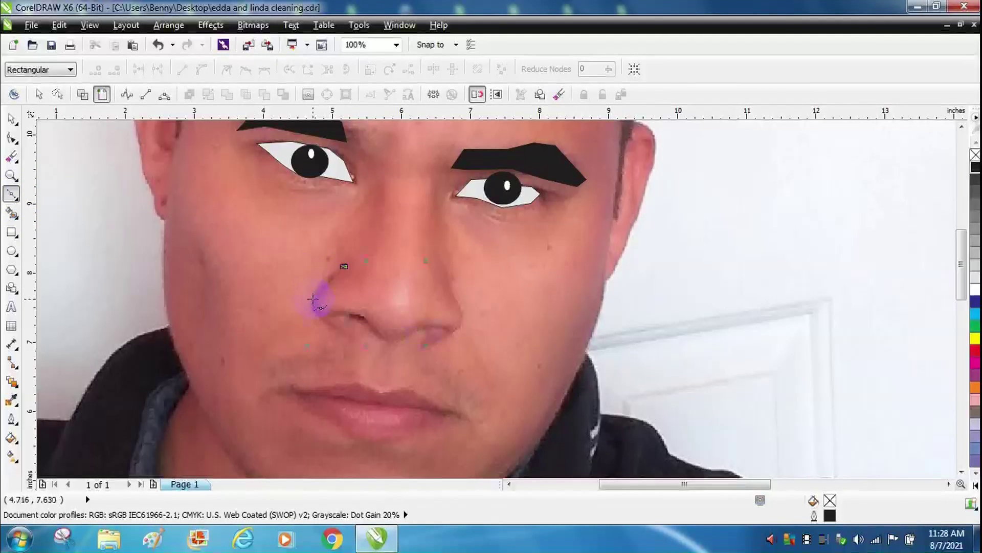
{"action": "double_click", "coordinate": [420, 325]}
{"action": "left_click", "coordinate": [448, 329]}
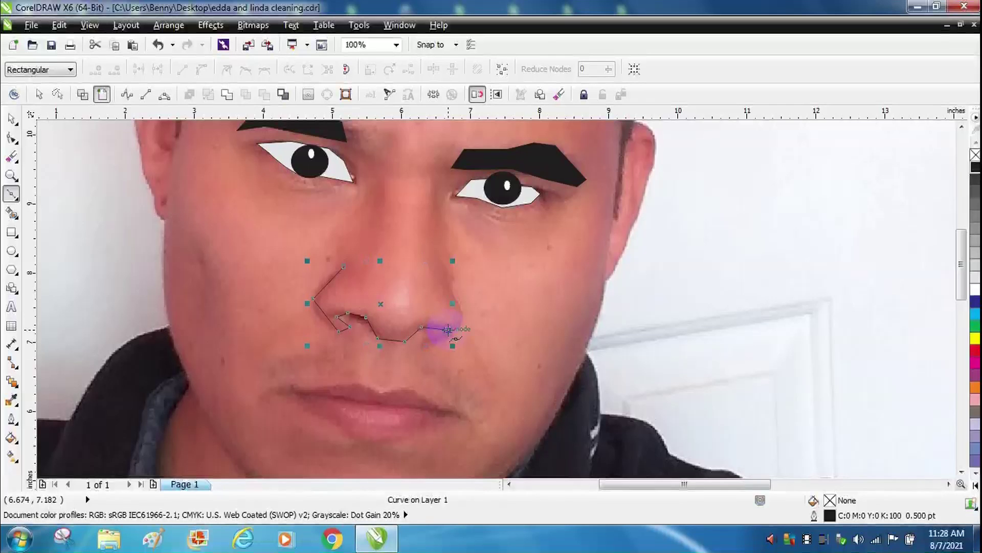
{"action": "left_click", "coordinate": [462, 321]}
{"action": "left_click", "coordinate": [459, 297]}
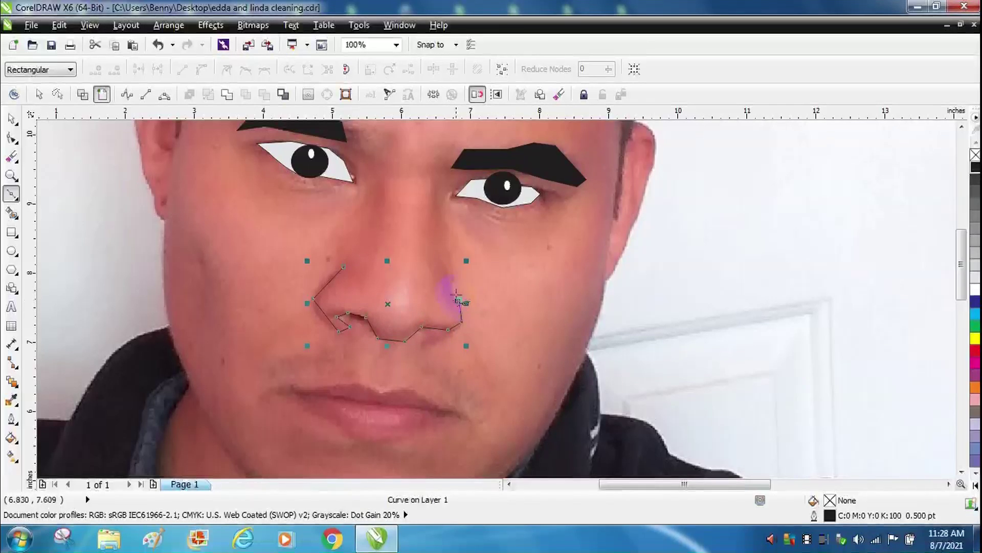
{"action": "left_click", "coordinate": [452, 286]}
{"action": "left_click", "coordinate": [440, 218]}
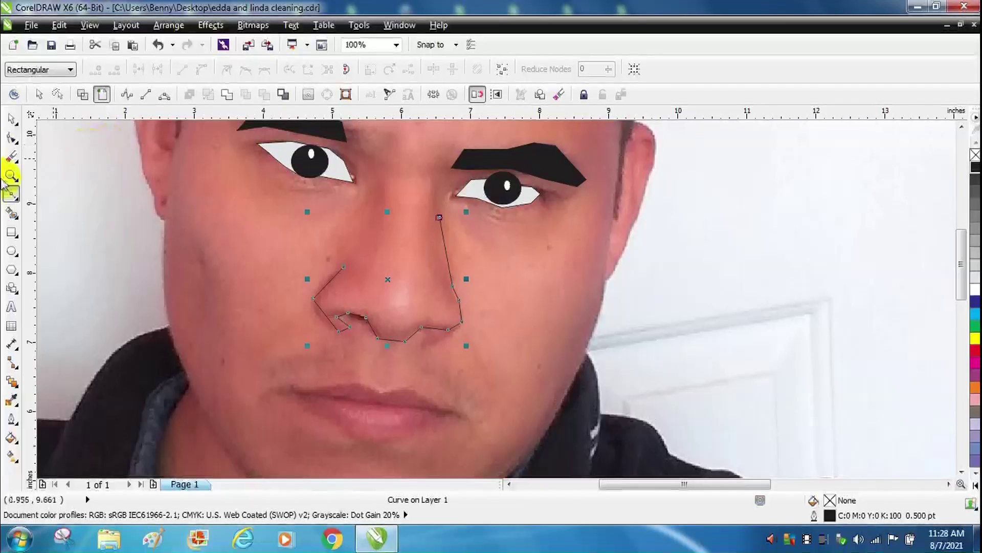
- Set the nose line's outline width to 4 pt
{"action": "left_click", "coordinate": [11, 119]}
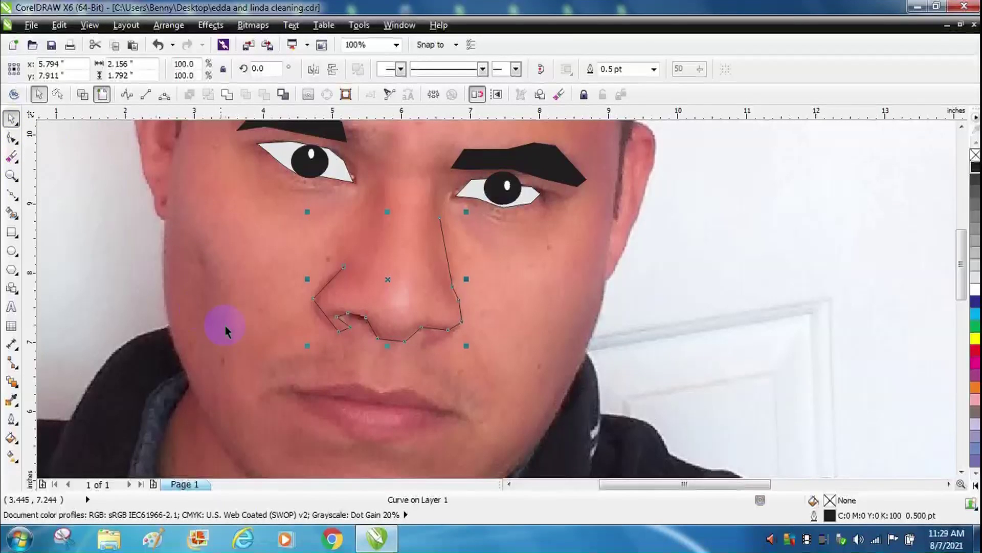
{"action": "left_click", "coordinate": [12, 419]}
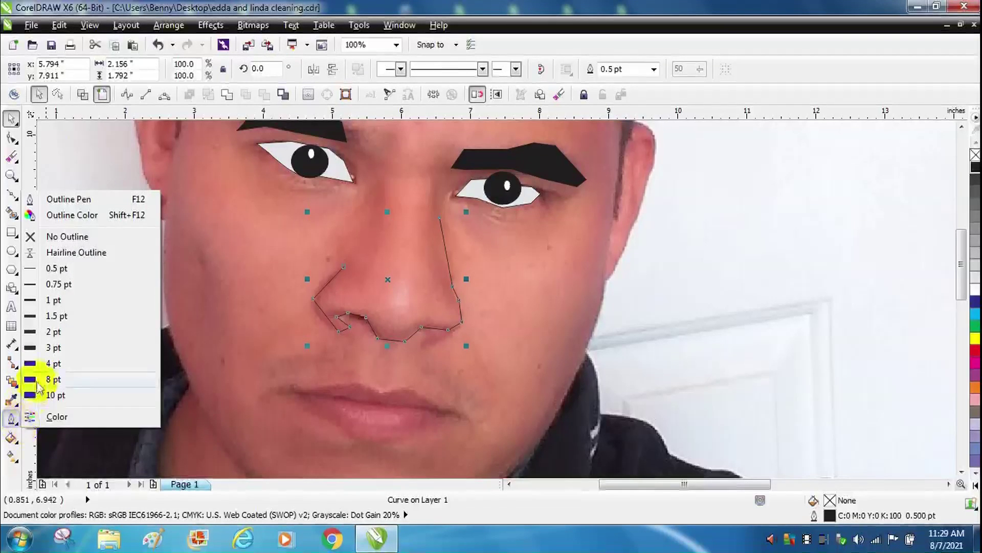
{"action": "left_click", "coordinate": [42, 364]}
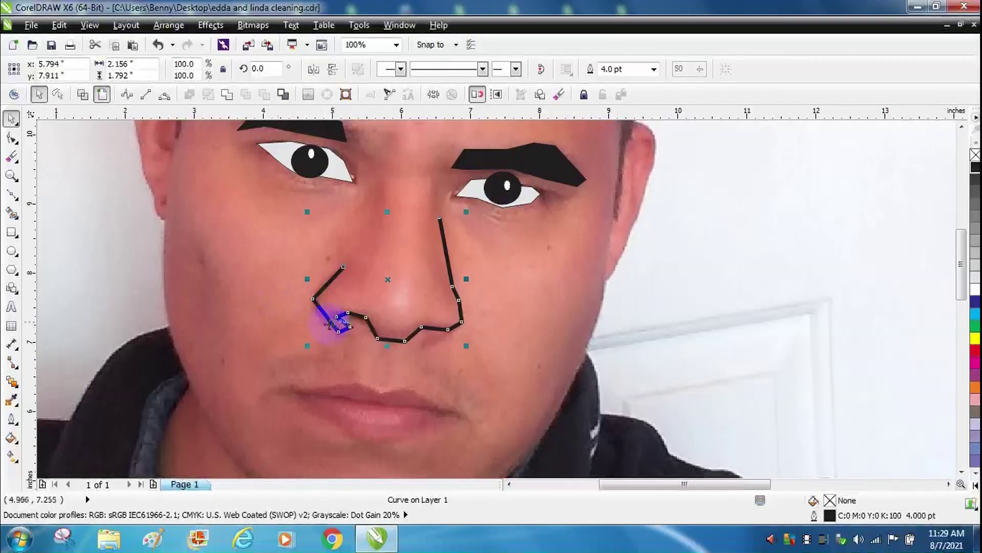
- Convert the two straight segments of the nose's left-hand wing to curves and bend them outward into a rounded nostril
{"action": "double_click", "coordinate": [322, 309]}
{"action": "right_click", "coordinate": [324, 313]}
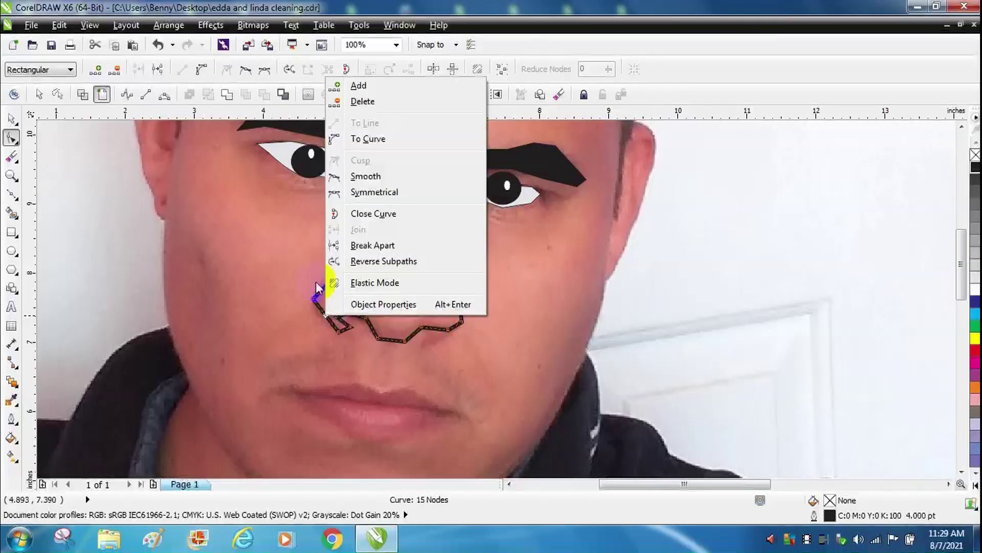
{"action": "left_click", "coordinate": [379, 139]}
{"action": "left_click_drag", "start_coordinate": [326, 320], "coordinate": [323, 322]}
{"action": "left_click", "coordinate": [327, 294]}
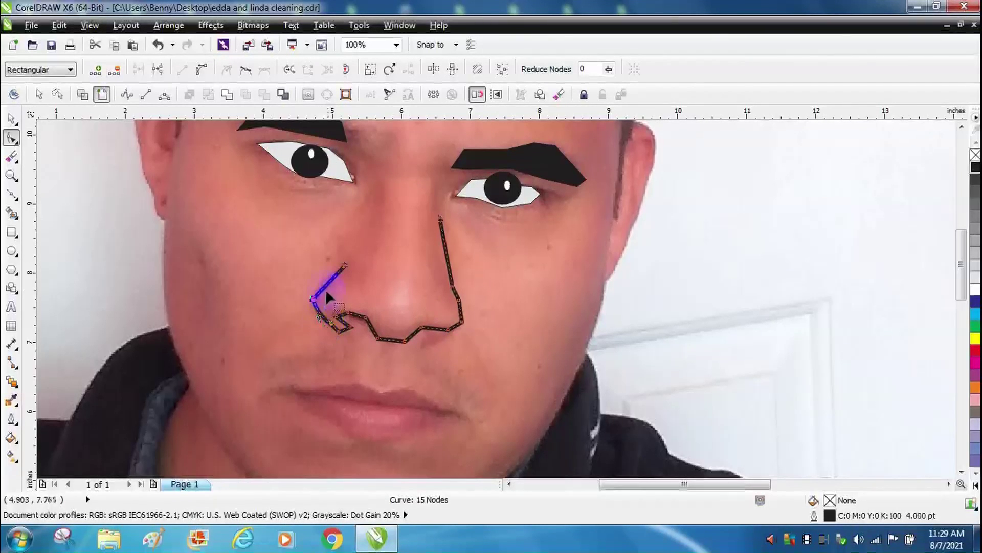
{"action": "right_click", "coordinate": [329, 281]}
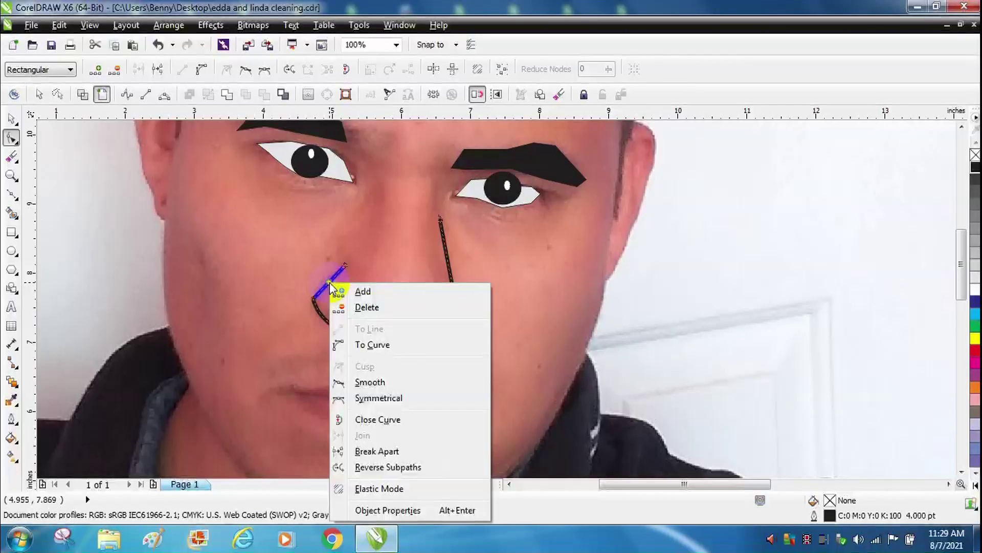
{"action": "left_click", "coordinate": [372, 342]}
{"action": "left_click_drag", "start_coordinate": [329, 279], "coordinate": [321, 275]}
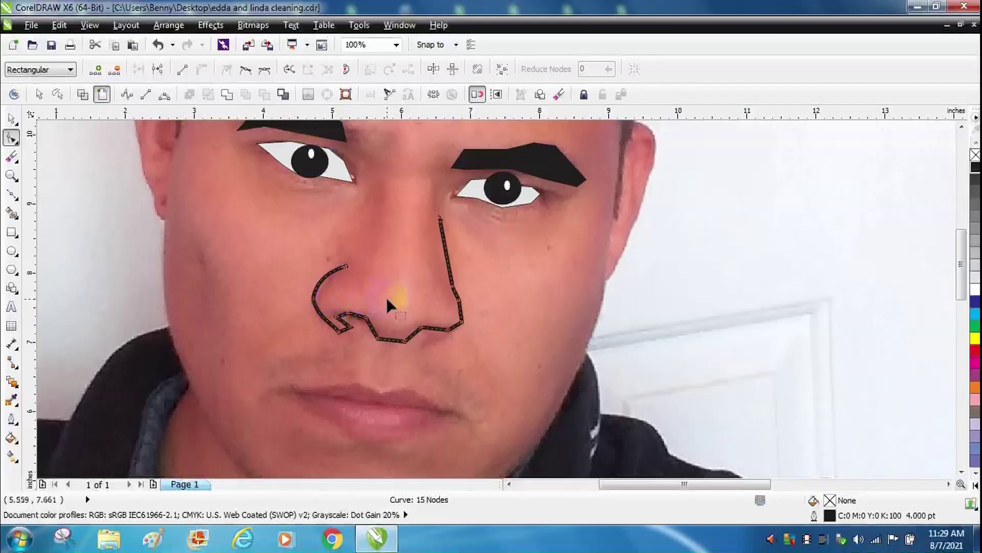
{"action": "left_click_drag", "start_coordinate": [373, 333], "coordinate": [362, 313]}
{"action": "left_click", "coordinate": [434, 342]}
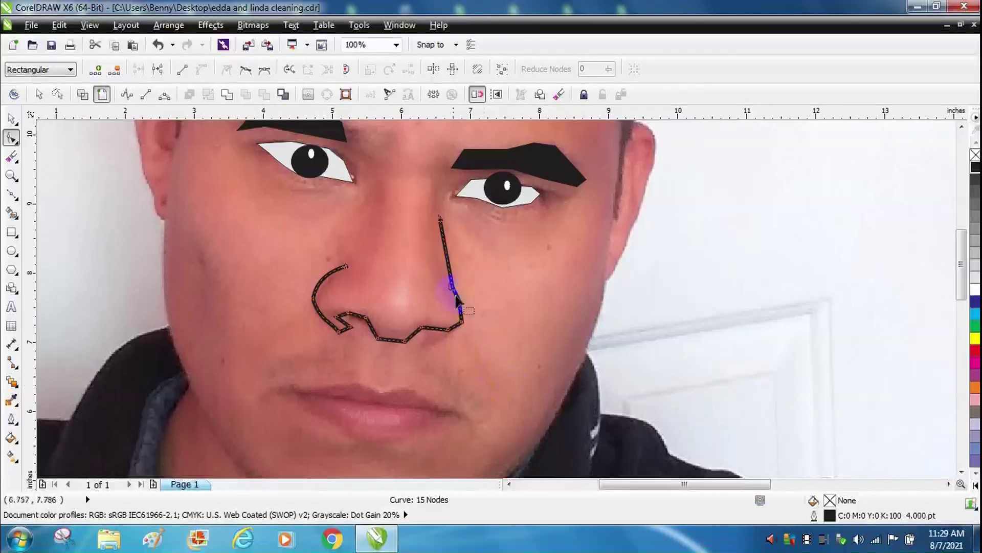
{"action": "left_click", "coordinate": [12, 119]}
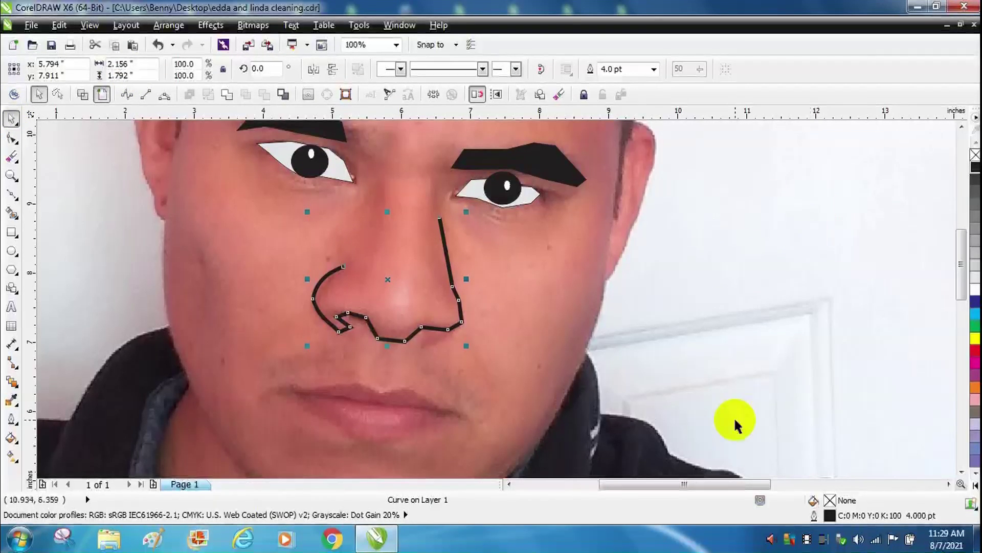
- Trace the upper lip as a closed outline about 2.42 by 0.42 inches
{"action": "left_click", "coordinate": [12, 197]}
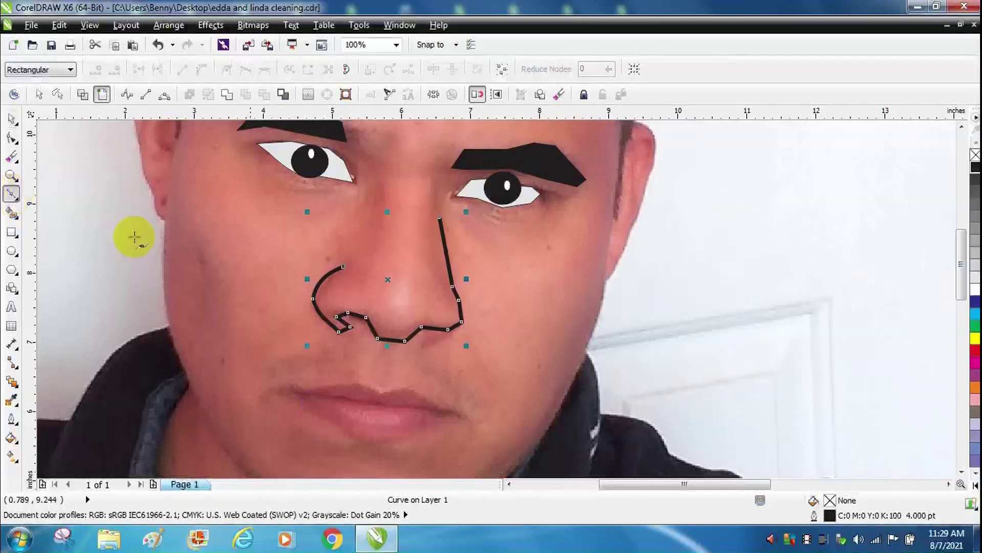
{"action": "left_click", "coordinate": [289, 391]}
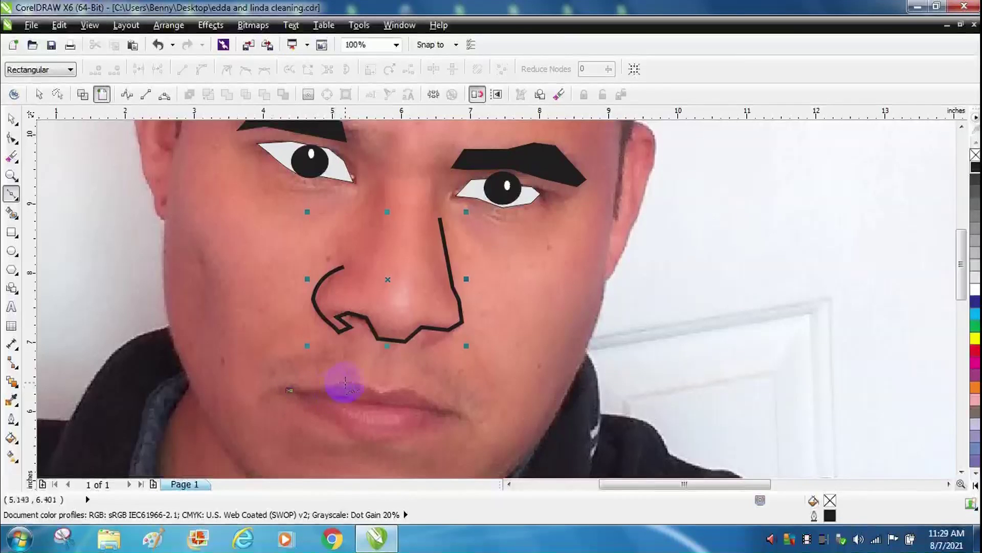
{"action": "left_click", "coordinate": [351, 382]}
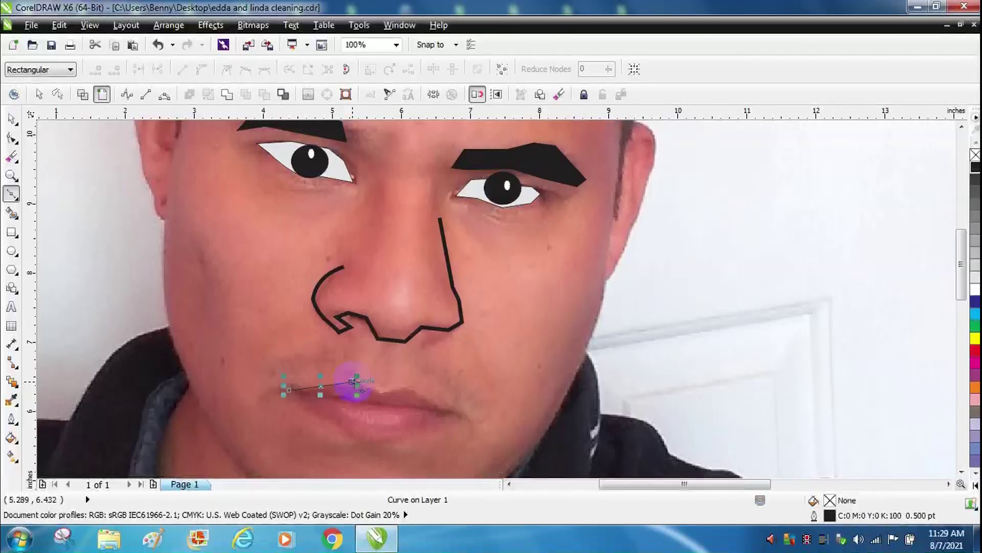
{"action": "left_click", "coordinate": [382, 392]}
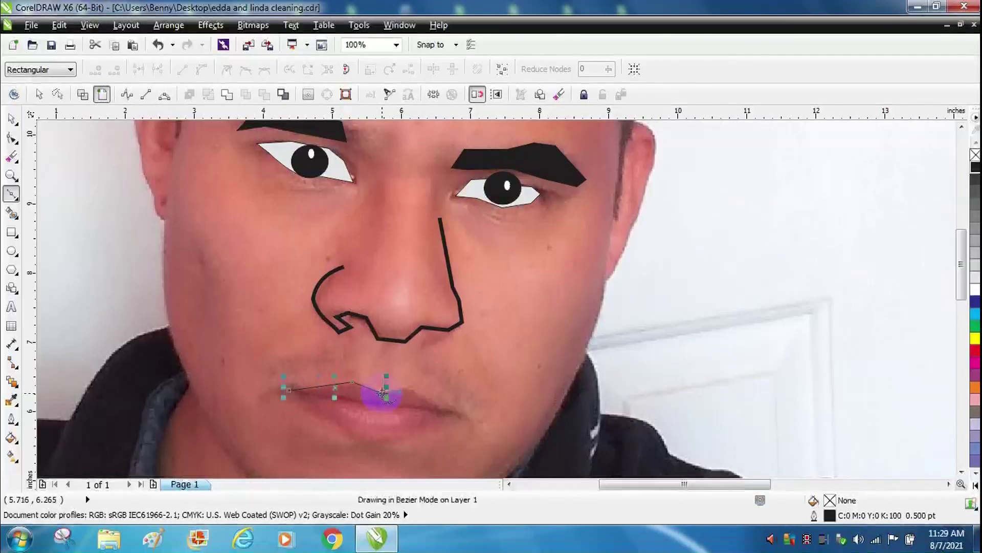
{"action": "left_click", "coordinate": [408, 387]}
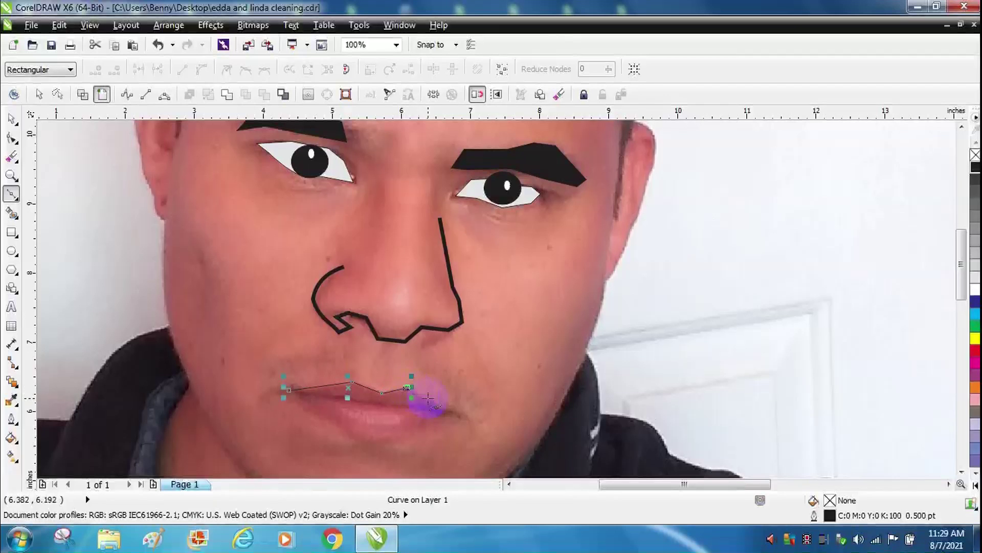
{"action": "left_click", "coordinate": [456, 411]}
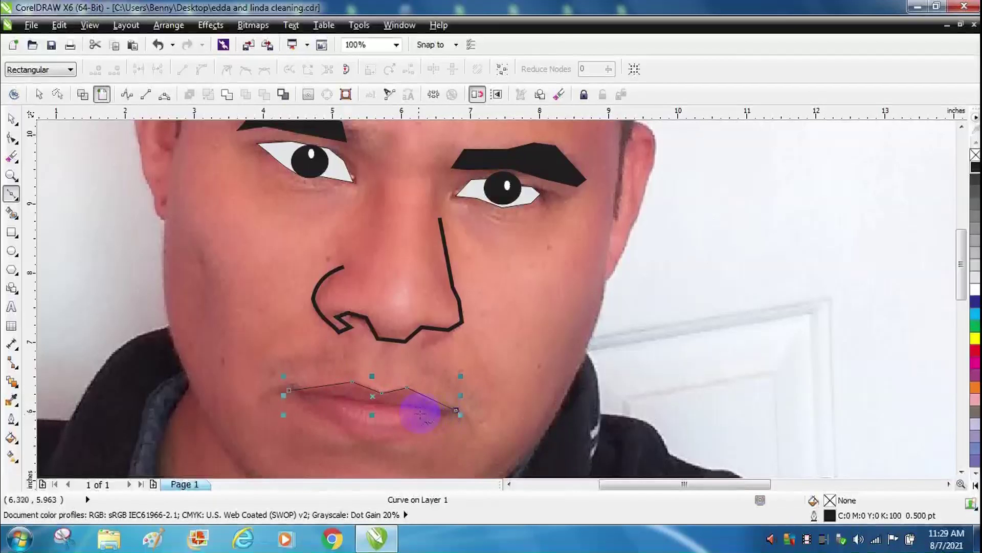
{"action": "left_click", "coordinate": [390, 406]}
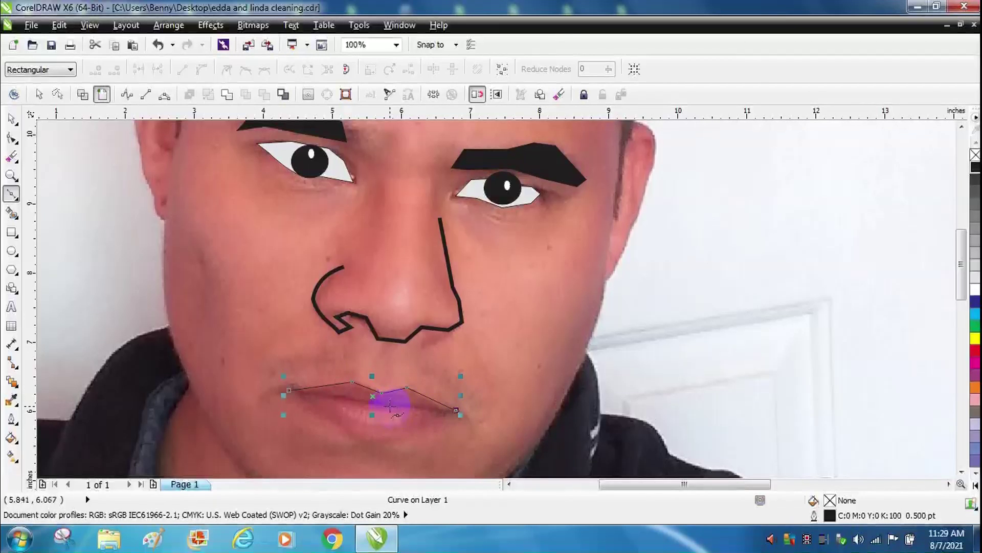
{"action": "left_click", "coordinate": [349, 400]}
{"action": "left_click", "coordinate": [332, 396]}
{"action": "left_click", "coordinate": [290, 390]}
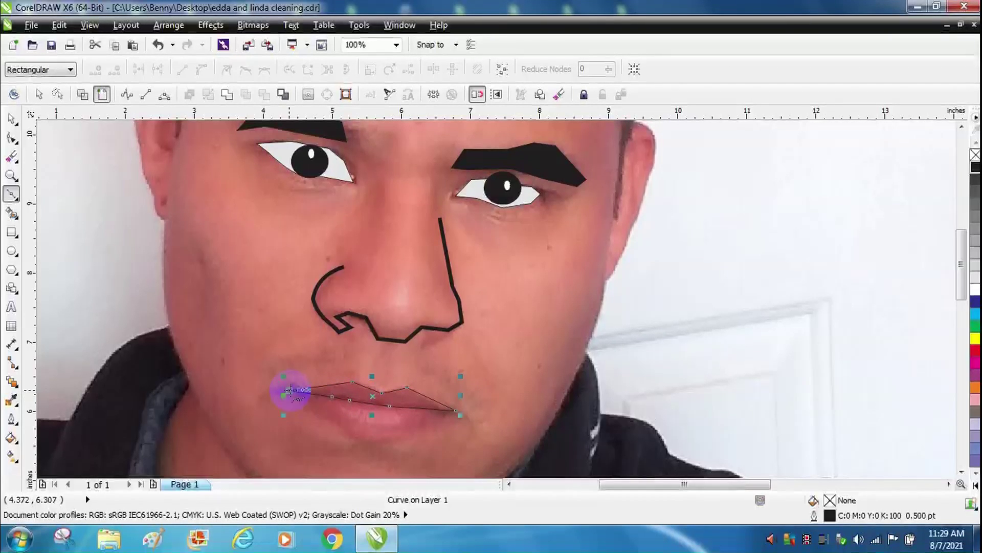
{"action": "left_click", "coordinate": [11, 118]}
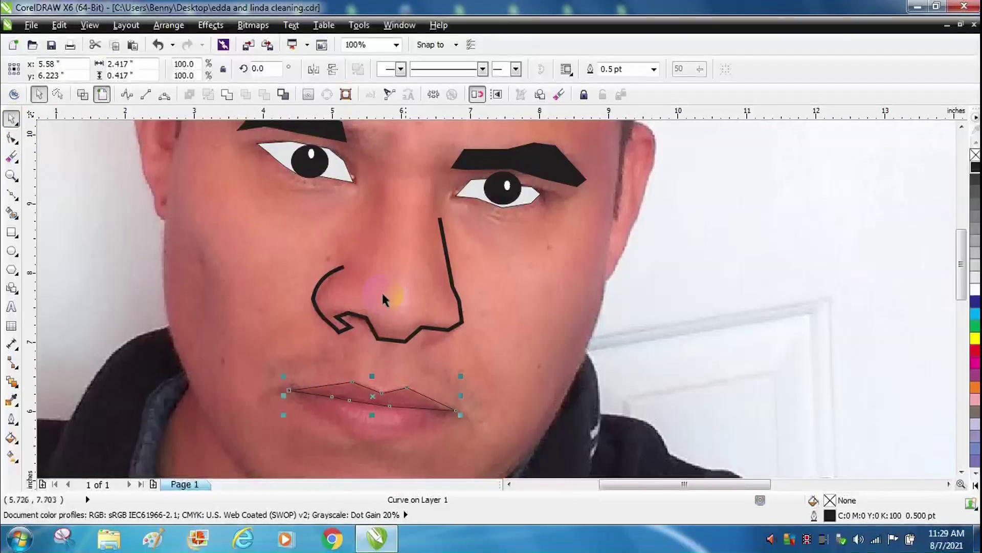
{"action": "left_click", "coordinate": [925, 219]}
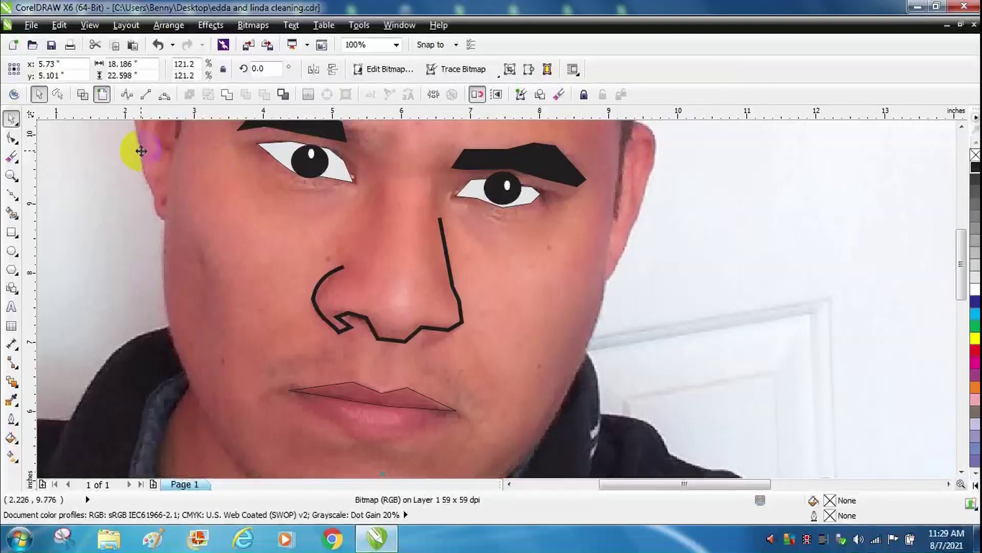
- Trace the lower lip as a closed outline about 2.42 by 0.73 inches, meeting the upper lip at both mouth corners
{"action": "left_click", "coordinate": [11, 194]}
{"action": "left_click", "coordinate": [289, 390]}
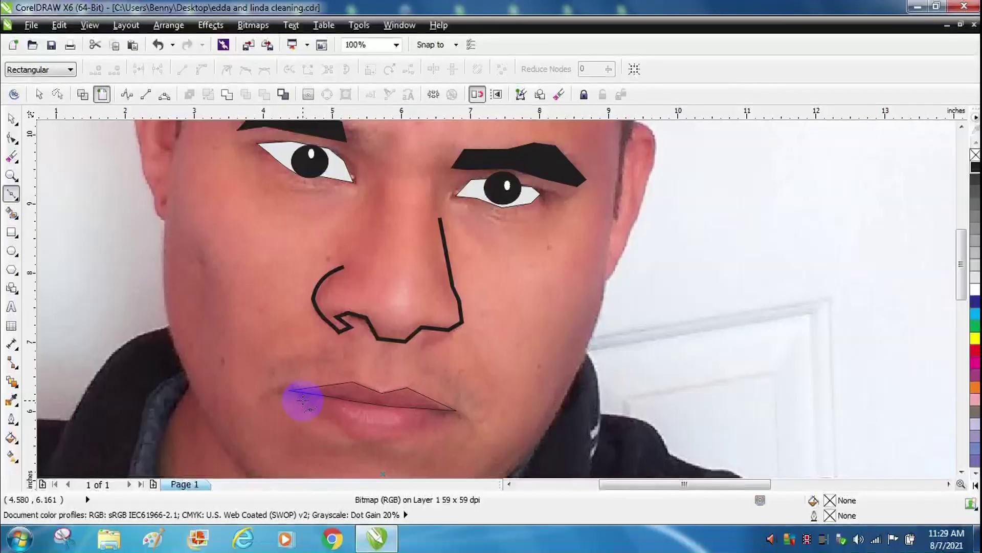
{"action": "left_click", "coordinate": [302, 401]}
{"action": "left_click", "coordinate": [353, 434]}
{"action": "left_click", "coordinate": [380, 441]}
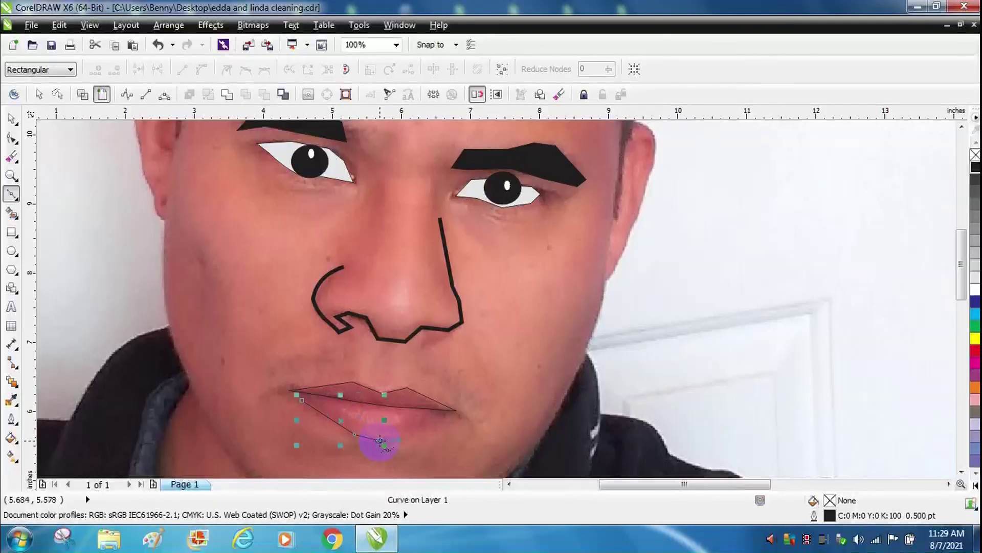
{"action": "left_click", "coordinate": [409, 439]}
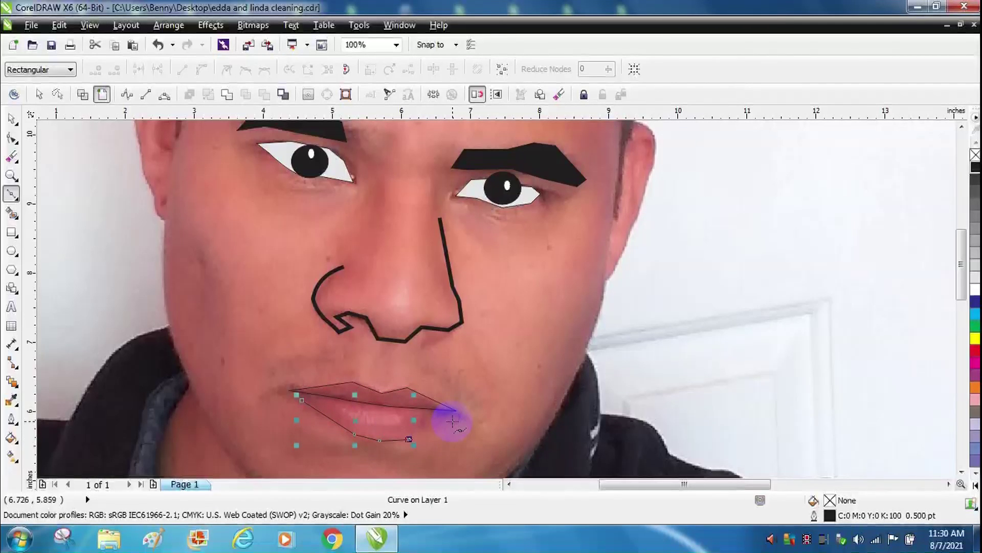
{"action": "left_click", "coordinate": [454, 411]}
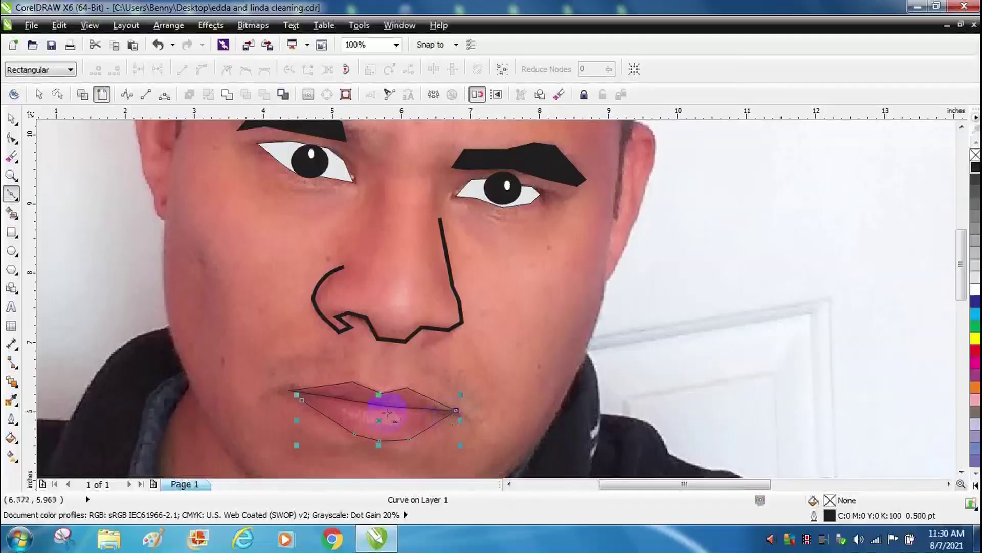
{"action": "left_click", "coordinate": [340, 398]}
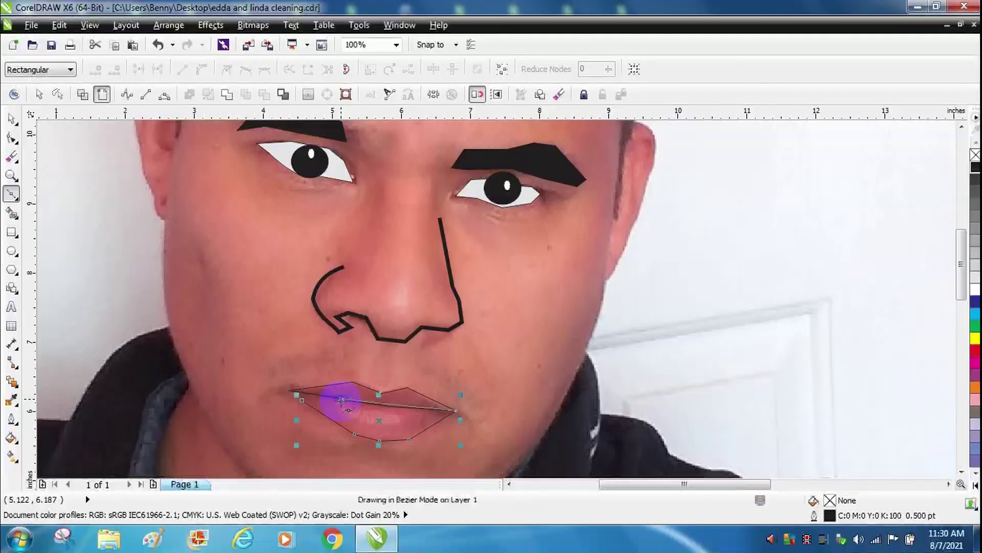
{"action": "left_click", "coordinate": [296, 393]}
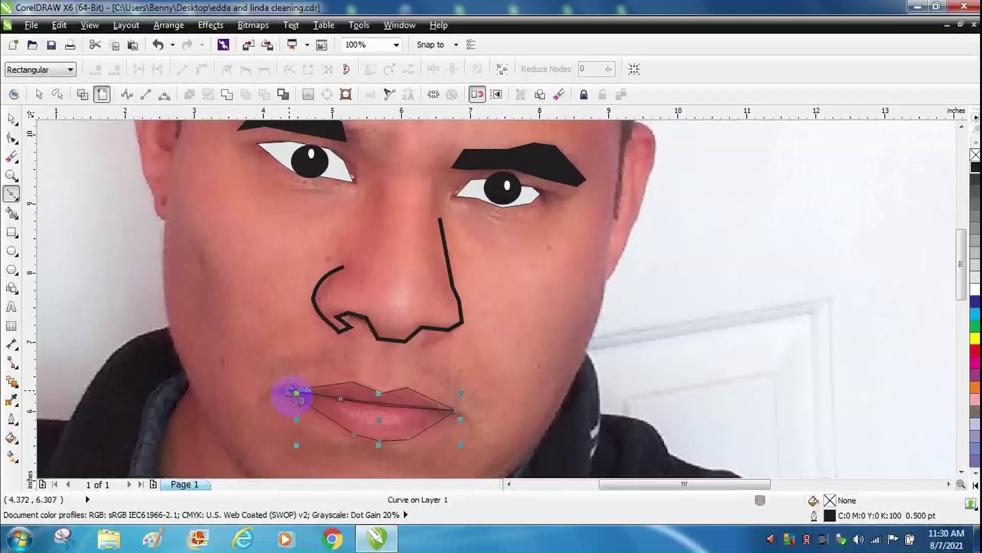
{"action": "left_click", "coordinate": [289, 390]}
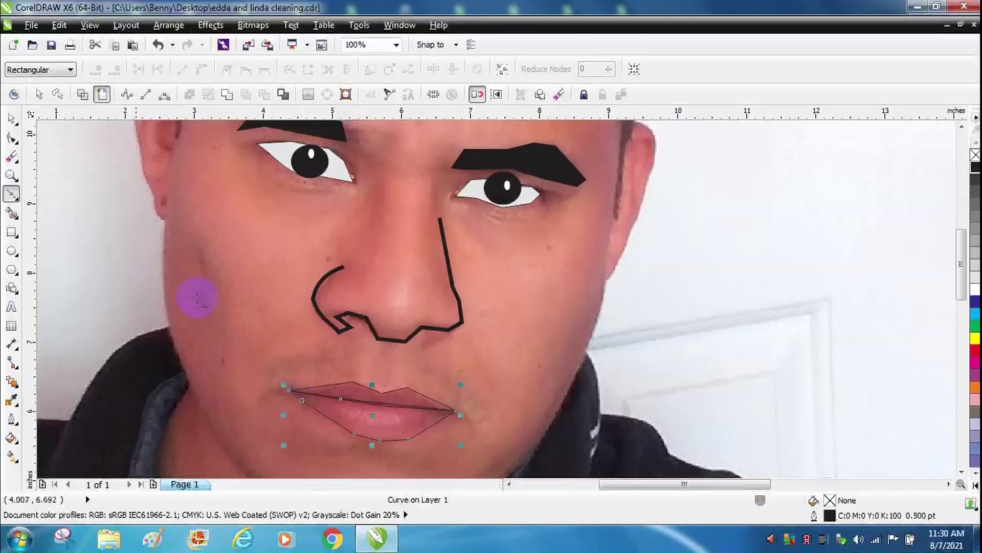
{"action": "left_click", "coordinate": [12, 119]}
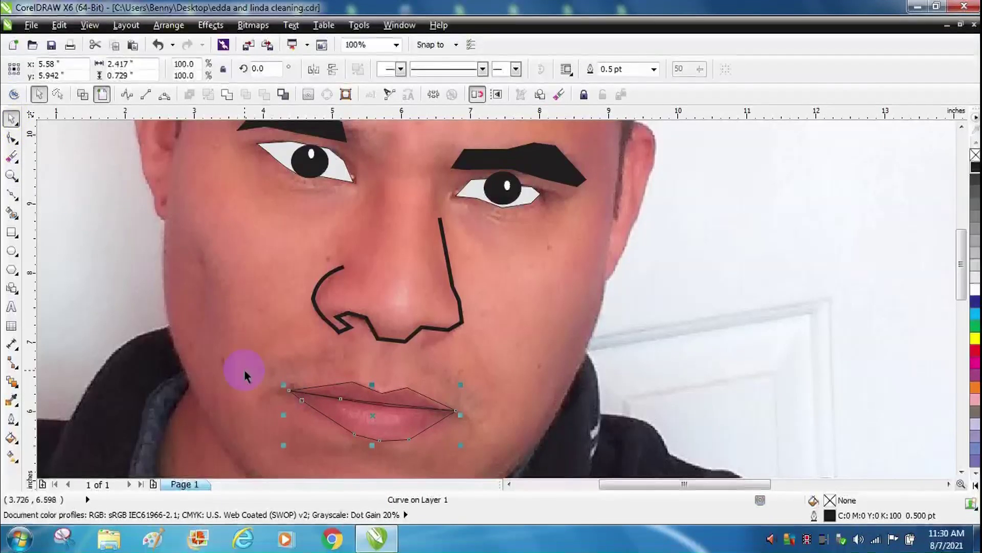
- Convert the long segment of the lower lip's upper edge to a curve and bend it slightly downward along the mouth line
{"action": "left_click", "coordinate": [453, 452]}
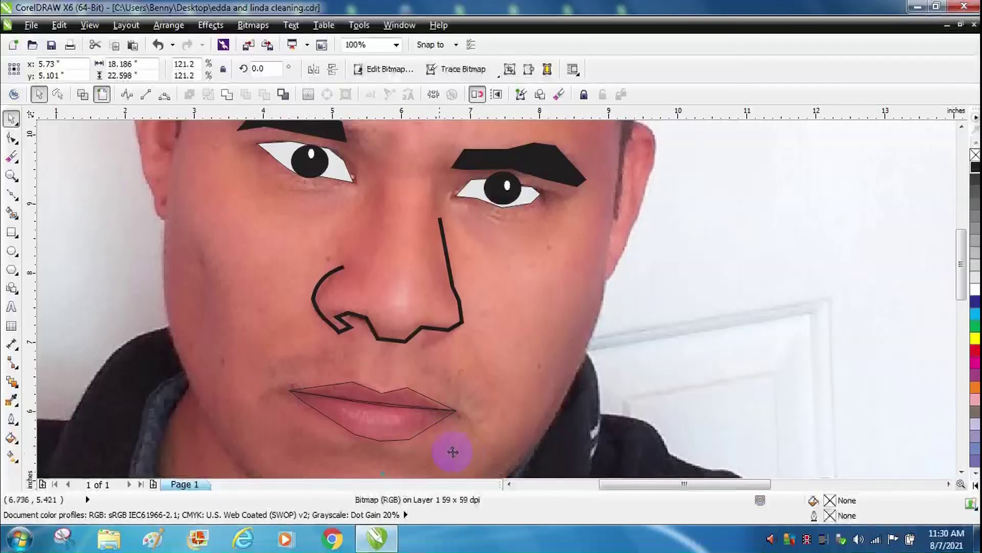
{"action": "double_click", "coordinate": [404, 432]}
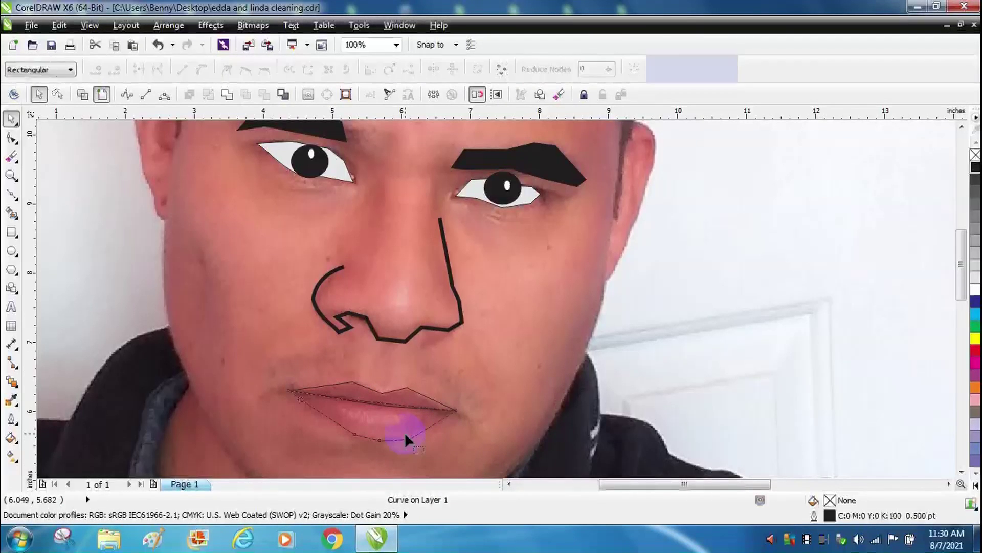
{"action": "right_click", "coordinate": [380, 403]}
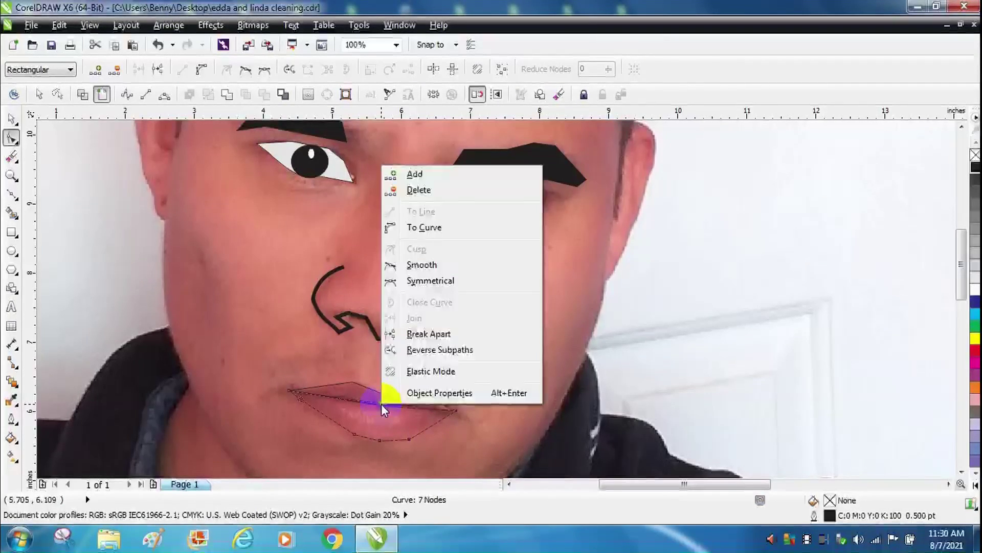
{"action": "left_click", "coordinate": [443, 231]}
{"action": "left_click_drag", "start_coordinate": [382, 403], "coordinate": [382, 408]}
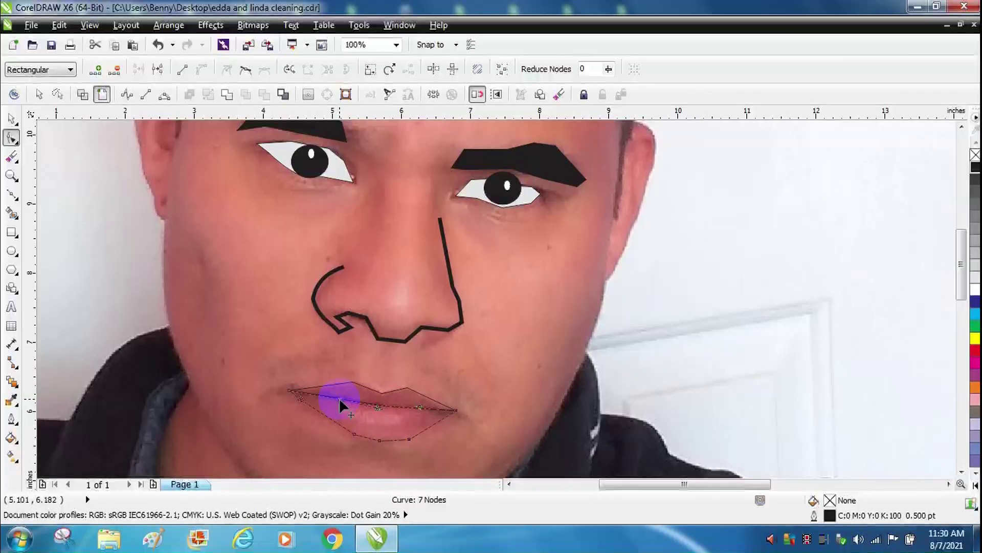
{"action": "left_click", "coordinate": [11, 119]}
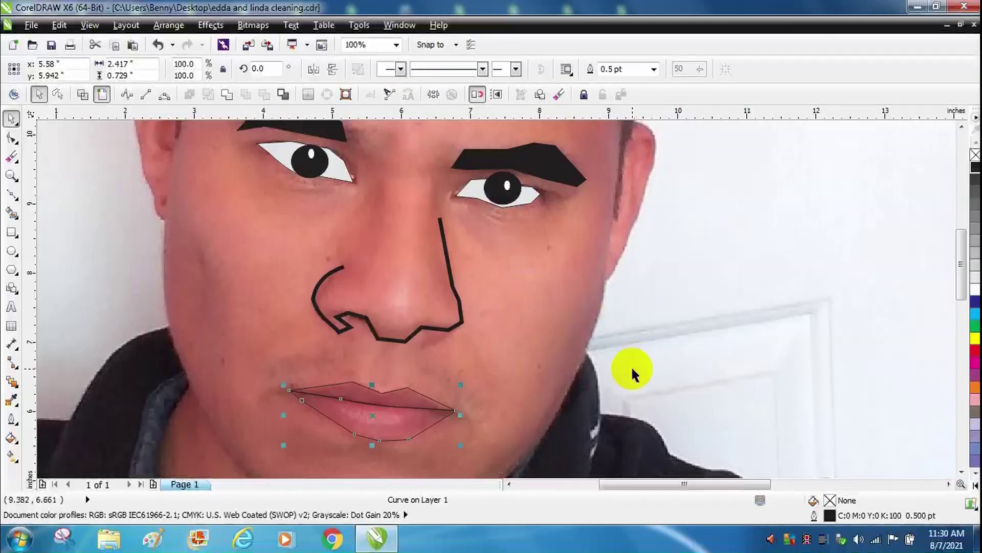
- Select all the traced eyes, eyebrows, nose and lips on the photo and move them onto the coloured avatar face
{"action": "left_click", "coordinate": [418, 398], "text": "shift"}
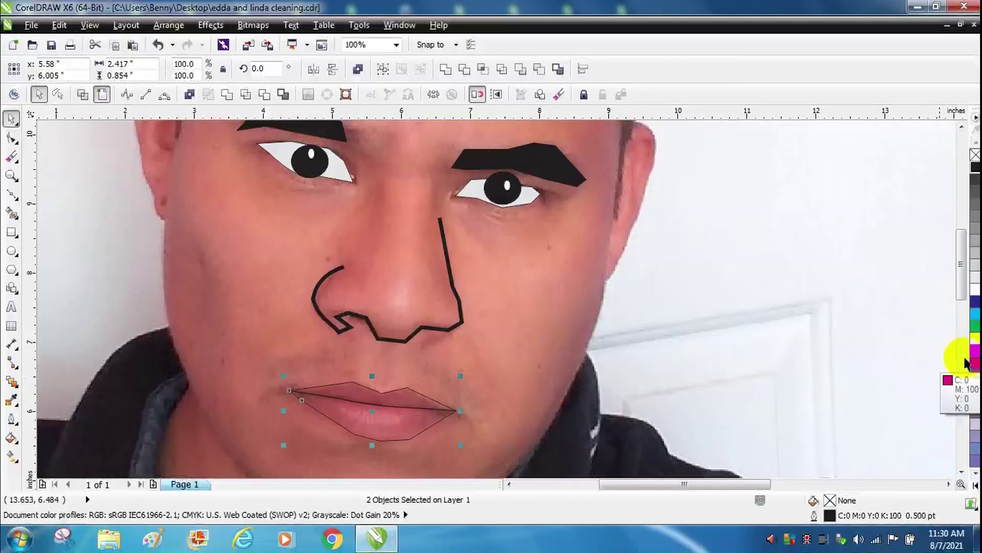
{"action": "left_click", "coordinate": [397, 45]}
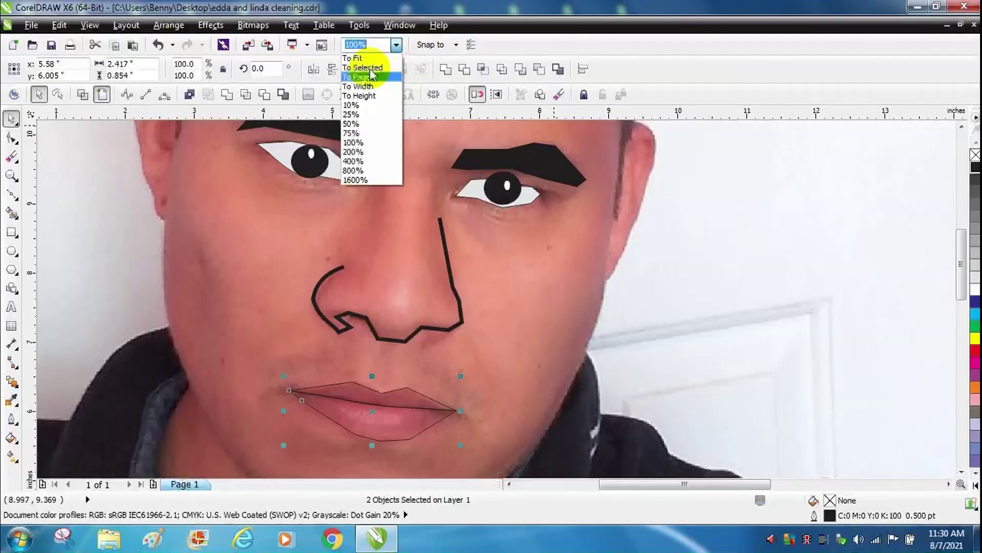
{"action": "left_click", "coordinate": [355, 106]}
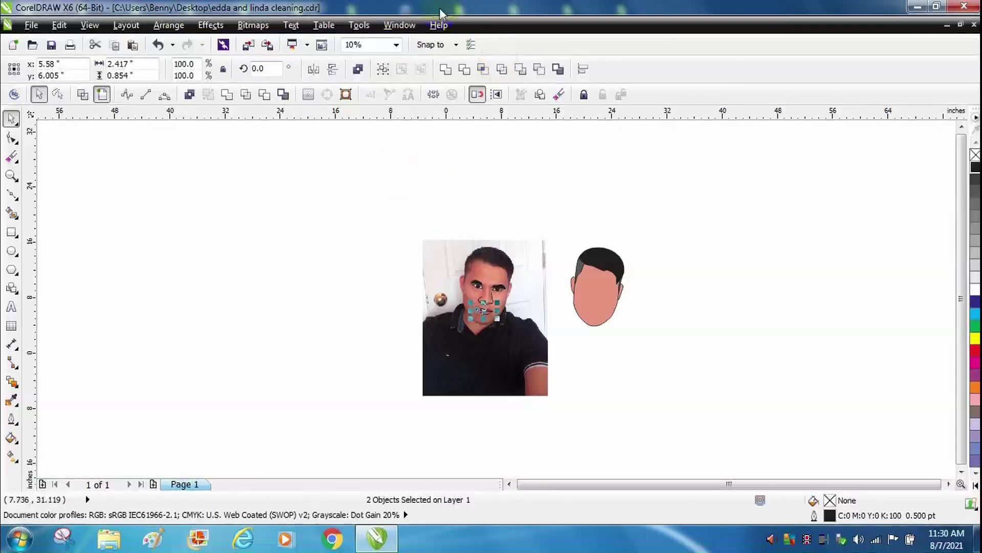
{"action": "left_click", "coordinate": [397, 45]}
{"action": "left_click", "coordinate": [368, 116]}
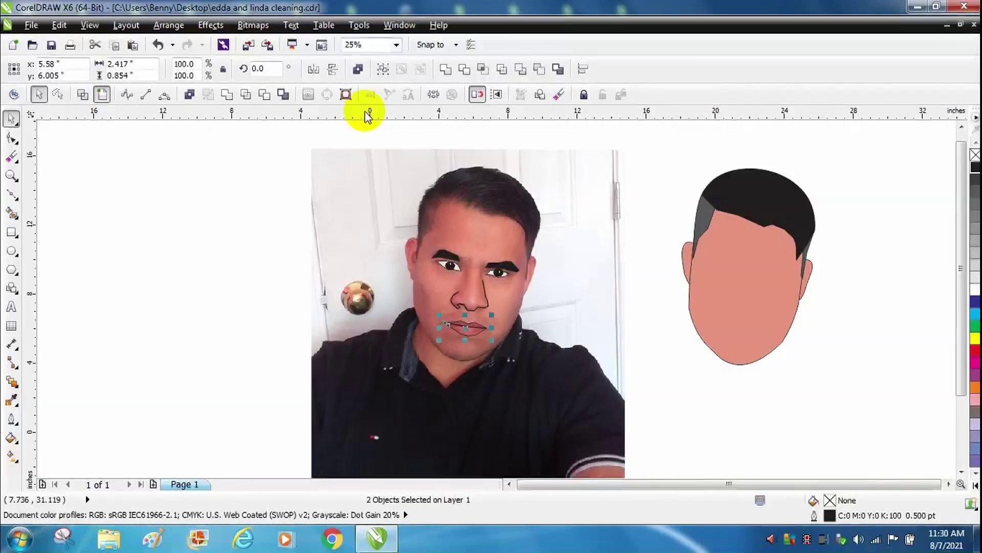
{"action": "left_click_drag", "start_coordinate": [248, 197], "coordinate": [578, 357]}
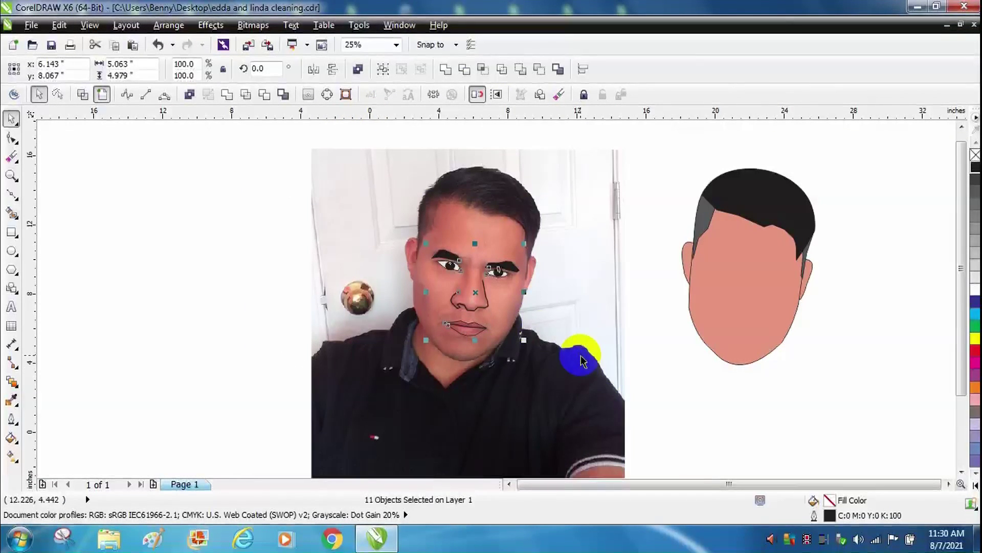
{"action": "mouse_move", "coordinate": [476, 293]}
{"action": "left_mouse_down"}
{"action": "mouse_move", "coordinate": [726, 278]}
{"action": "mouse_move", "coordinate": [753, 294]}
{"action": "left_mouse_up"}
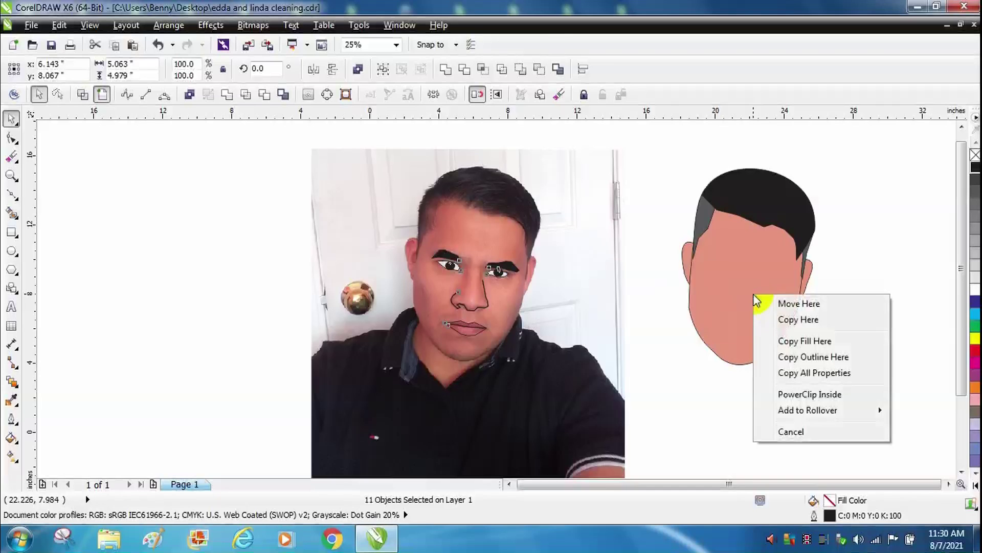
{"action": "left_click", "coordinate": [767, 305]}
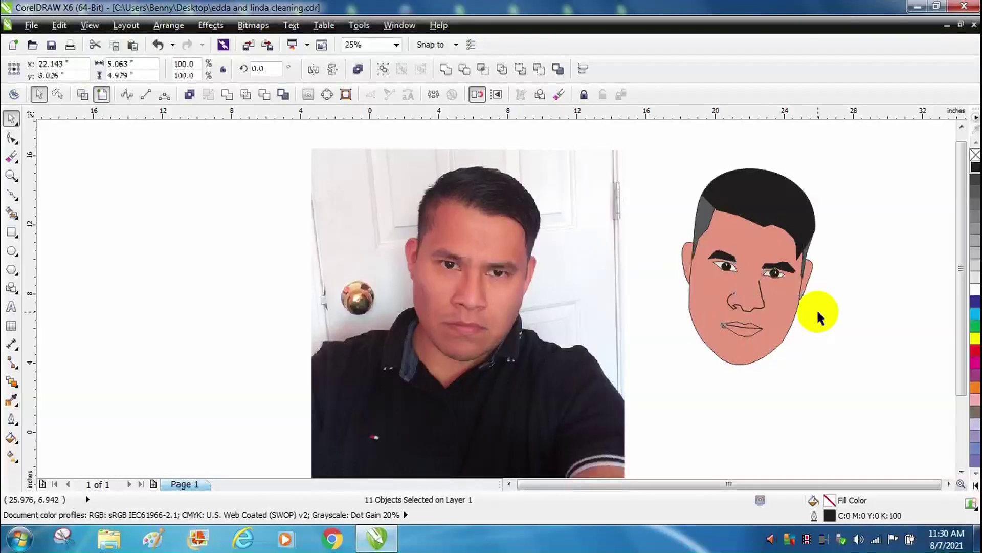
{"action": "left_click", "coordinate": [843, 321]}
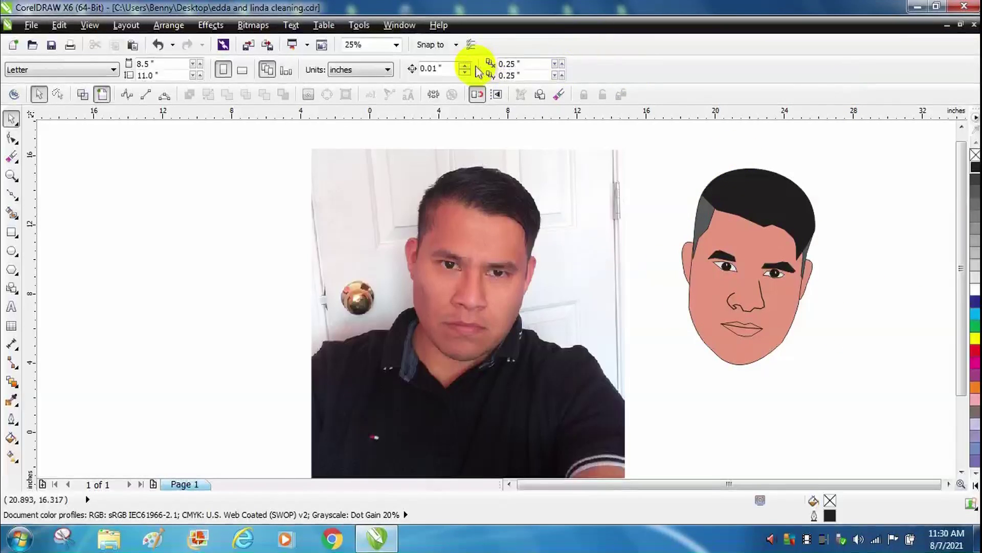
- Fill both of the avatar's lips with the colour #B75B5C sampled from the lips in the photo
{"action": "left_click", "coordinate": [395, 44]}
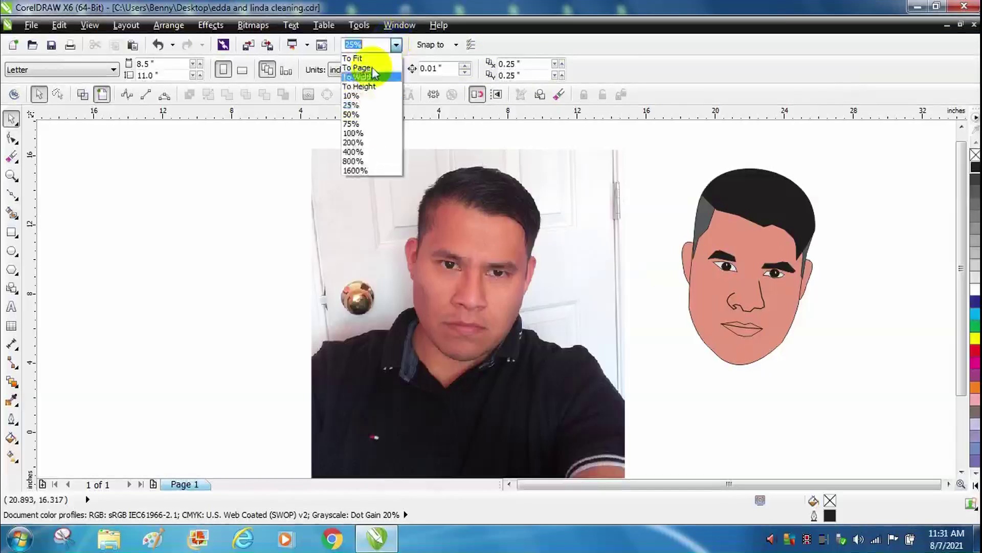
{"action": "left_click", "coordinate": [358, 114]}
{"action": "left_click_drag", "start_coordinate": [776, 490], "coordinate": [824, 486]}
{"action": "left_click", "coordinate": [879, 353]}
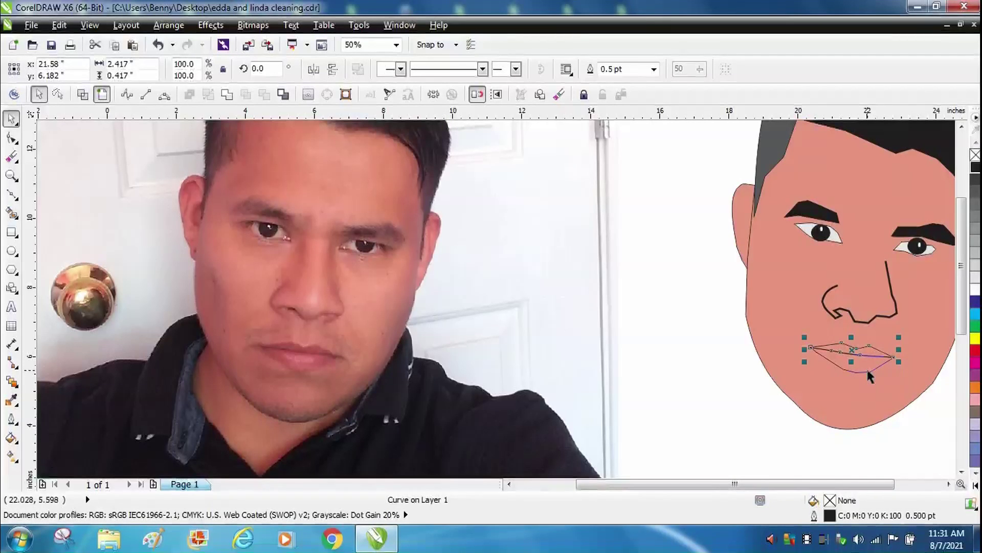
{"action": "left_click", "coordinate": [868, 370], "text": "shift"}
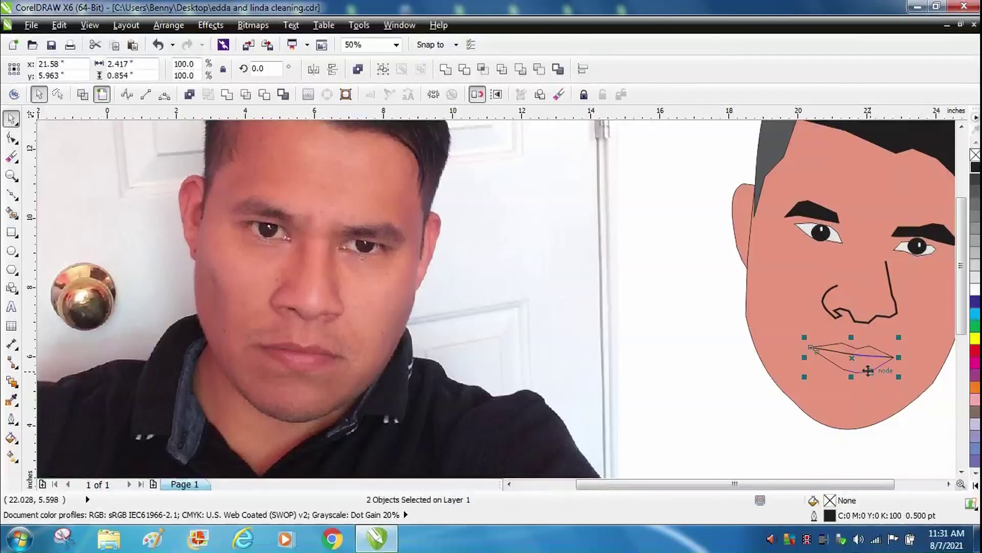
{"action": "left_click", "coordinate": [976, 398]}
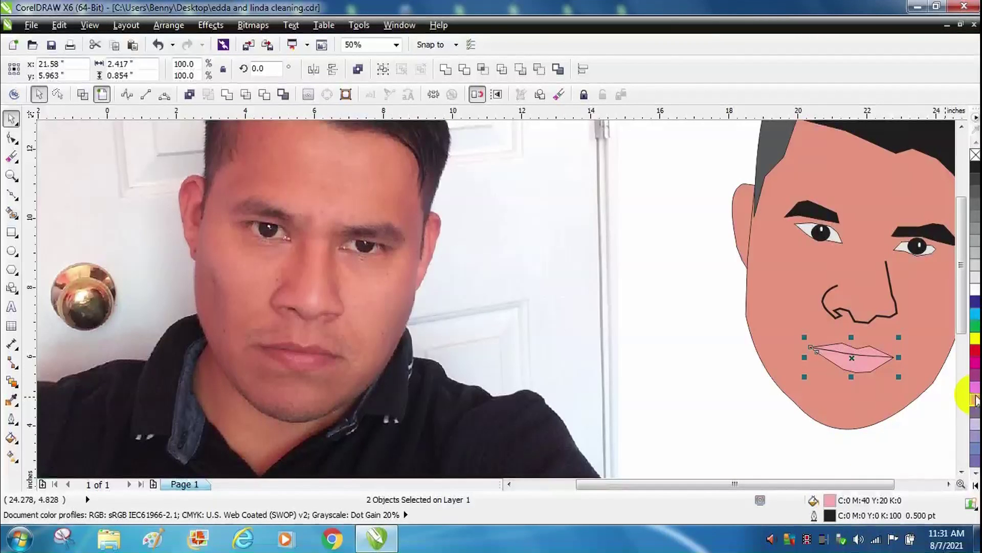
{"action": "double_click", "coordinate": [827, 502]}
{"action": "left_click", "coordinate": [163, 220]}
{"action": "left_click", "coordinate": [325, 355]}
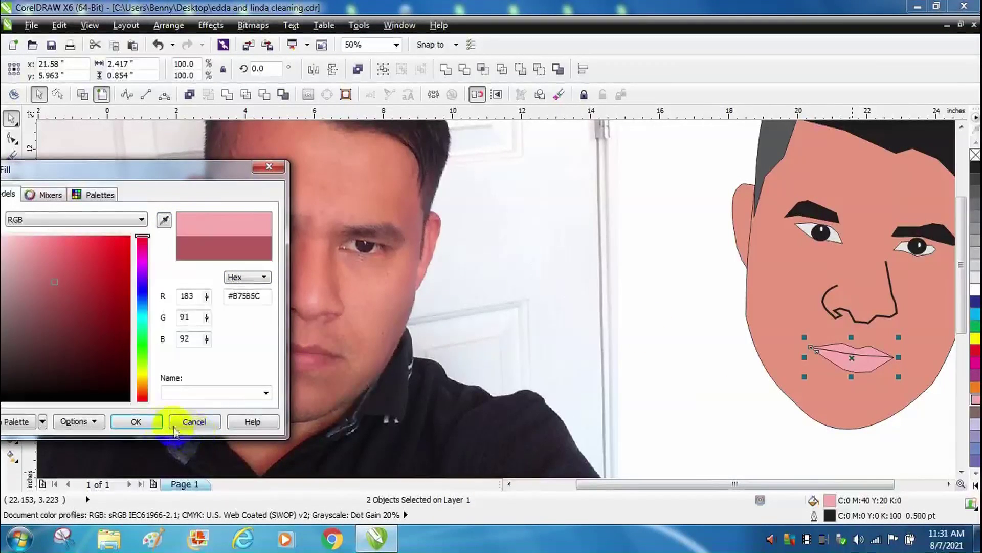
{"action": "left_click", "coordinate": [148, 421]}
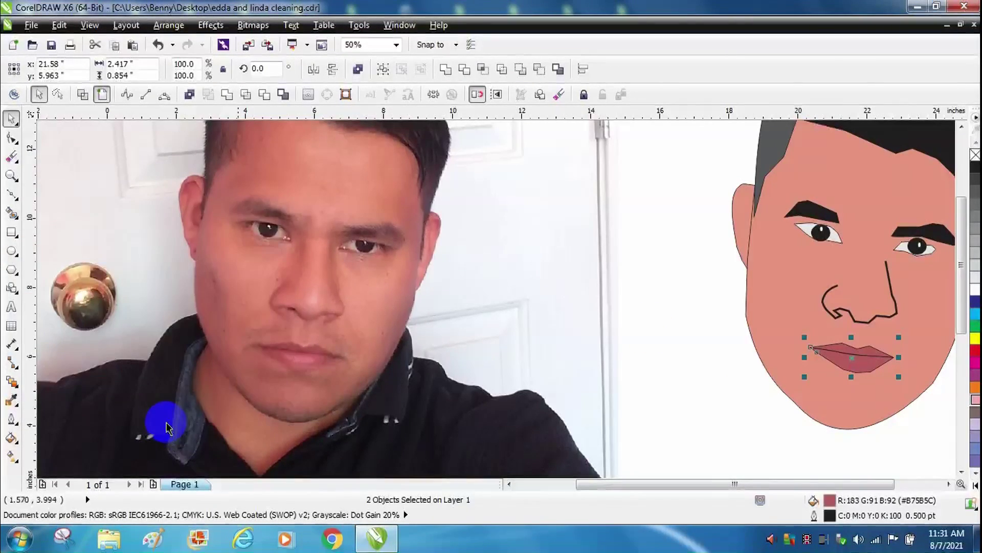
{"action": "left_click", "coordinate": [659, 331]}
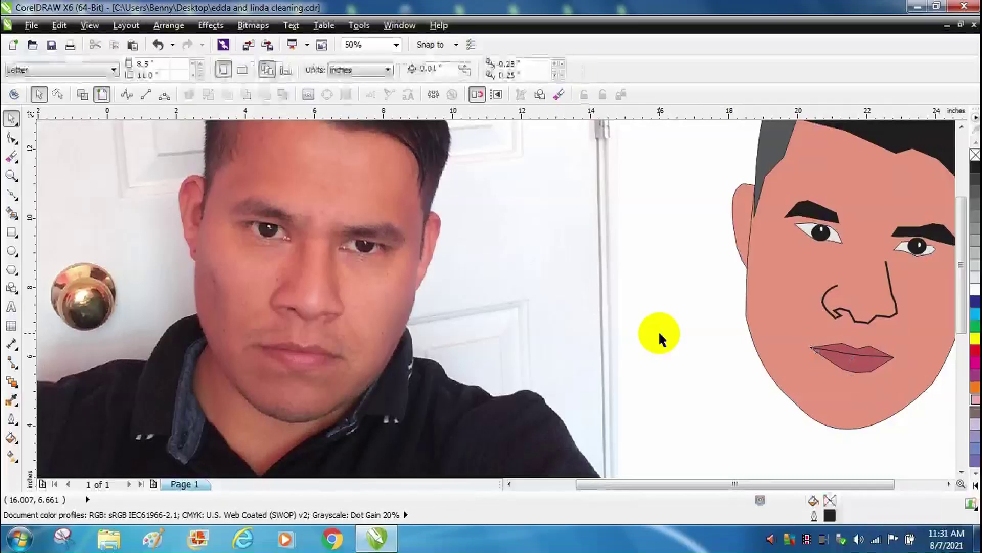
- Convert the pupil ellipse of the avatar's right-hand eye to curves and pull its top node down to flatten the upper edge
{"action": "left_click", "coordinate": [397, 48]}
{"action": "left_click", "coordinate": [353, 122]}
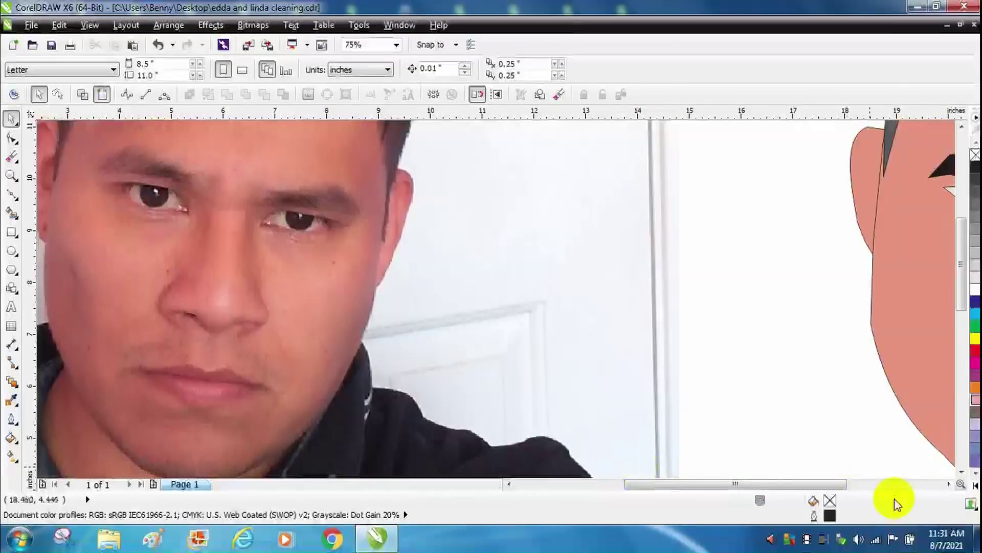
{"action": "left_click", "coordinate": [877, 483]}
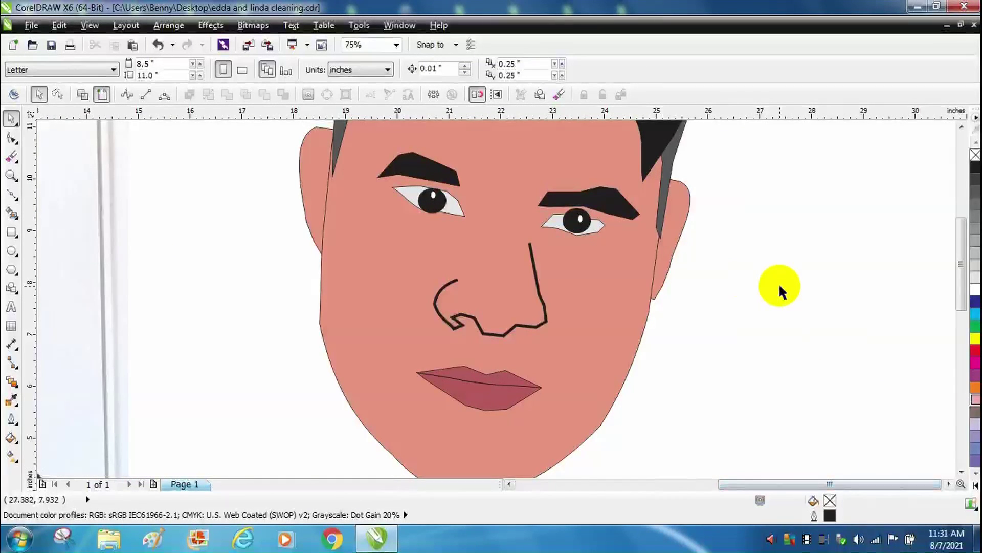
{"action": "left_click", "coordinate": [577, 219]}
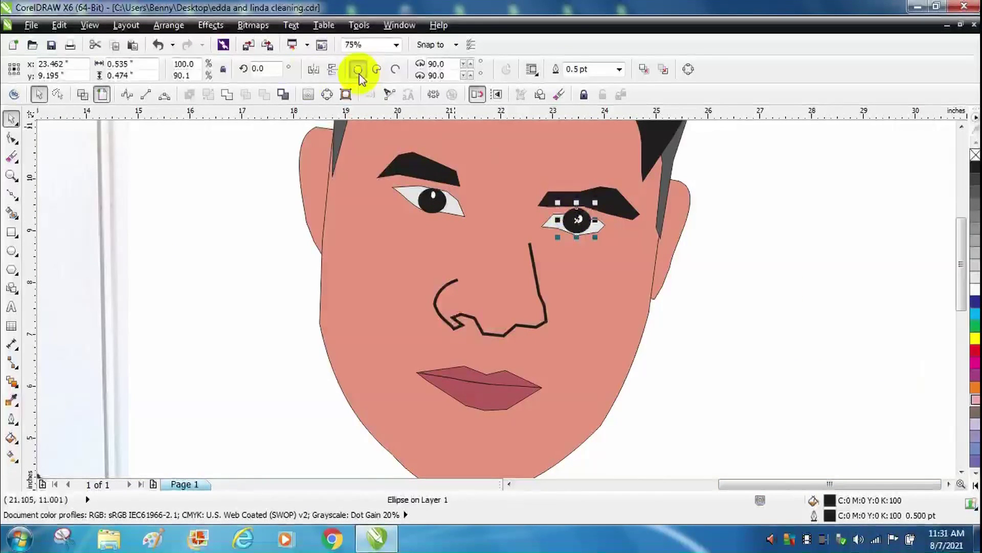
{"action": "left_click", "coordinate": [228, 96]}
{"action": "left_click", "coordinate": [254, 285]}
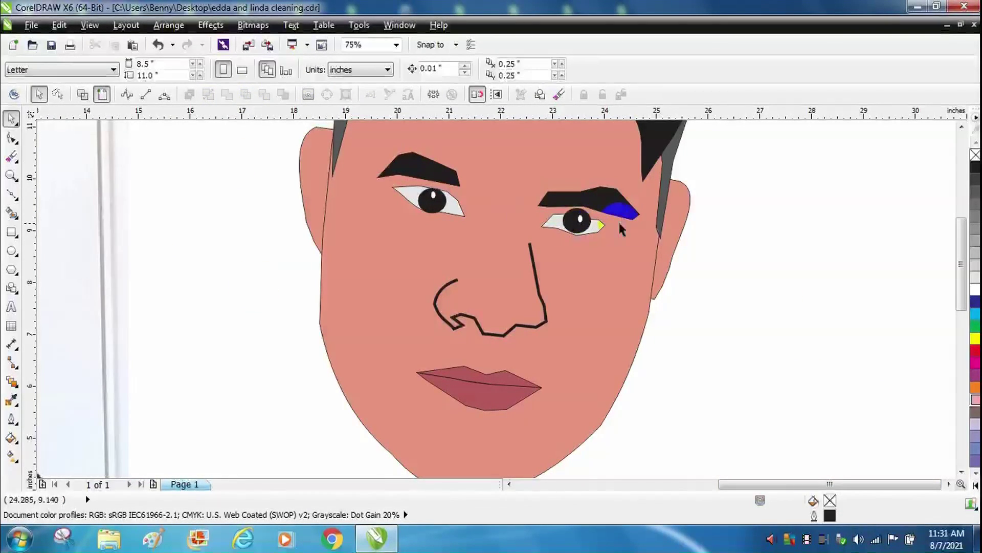
{"action": "double_click", "coordinate": [574, 224]}
{"action": "left_click_drag", "start_coordinate": [579, 216], "coordinate": [580, 221]}
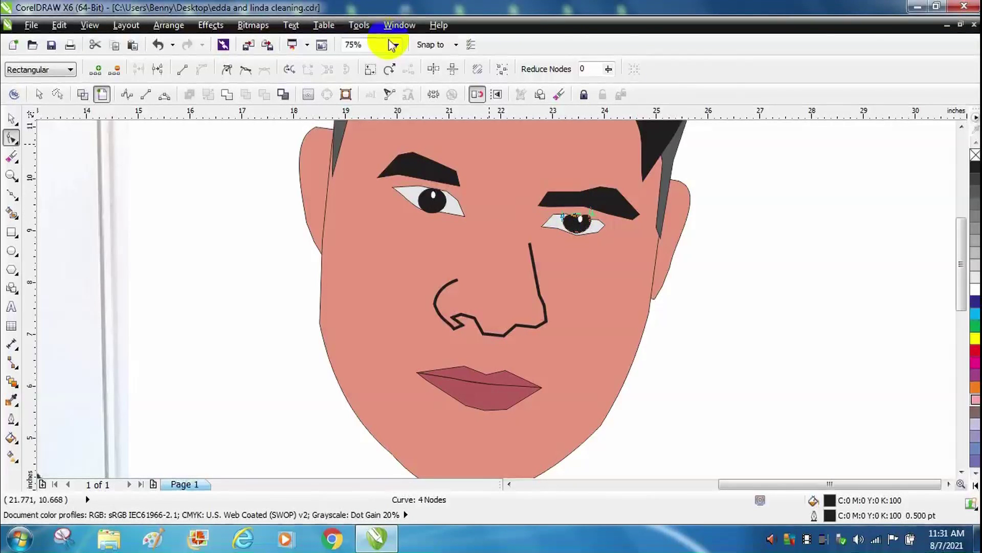
- Reshape the top of the right-hand pupil by adjusting its nodes so its edge follows the slope of the upper eyelid
{"action": "left_click", "coordinate": [396, 45]}
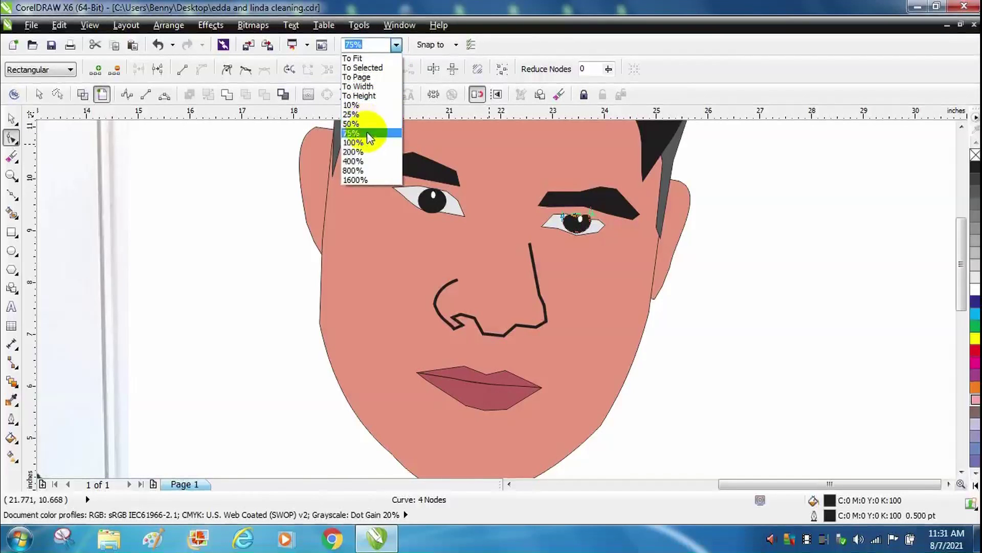
{"action": "left_click", "coordinate": [364, 152]}
{"action": "left_click_drag", "start_coordinate": [961, 262], "coordinate": [961, 239]}
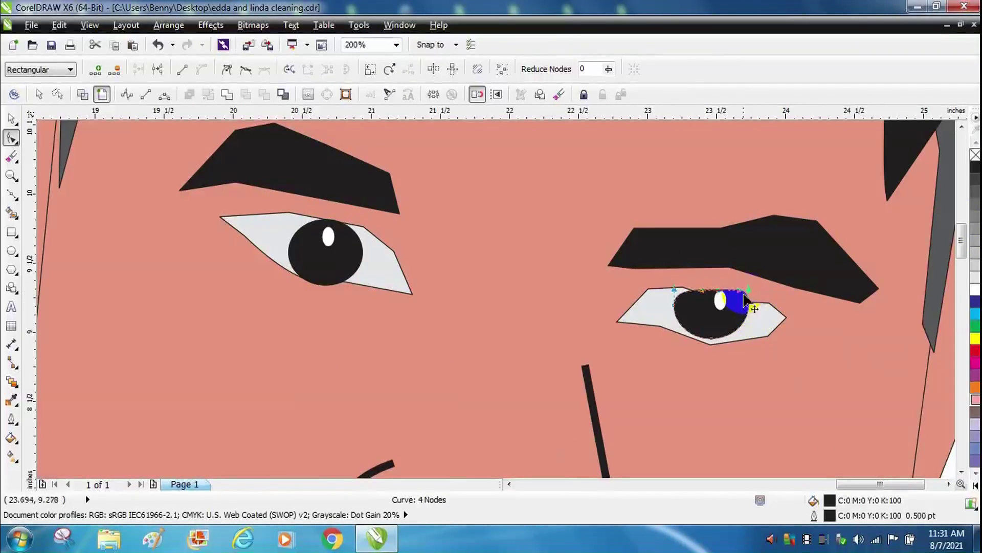
{"action": "left_click_drag", "start_coordinate": [747, 291], "coordinate": [692, 293]}
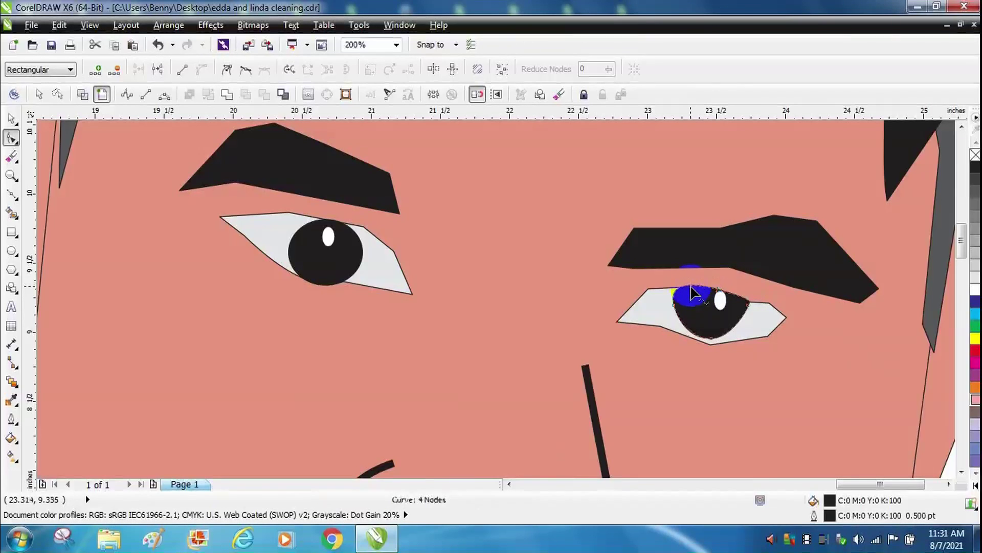
- Try to simplify the reshaped pupil by deleting its outer corner node, and undo the deletion
{"action": "key", "text": "space"}
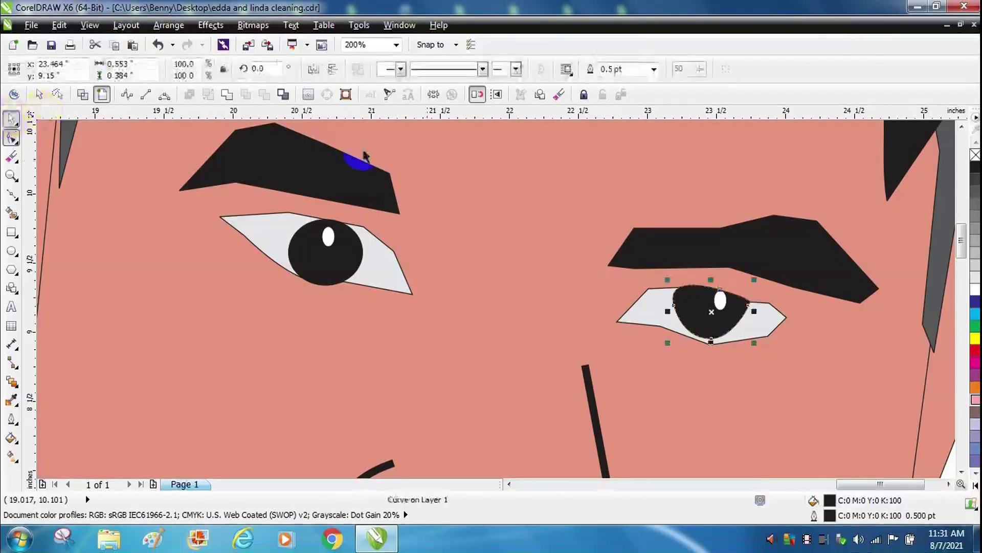
{"action": "left_click", "coordinate": [741, 323]}
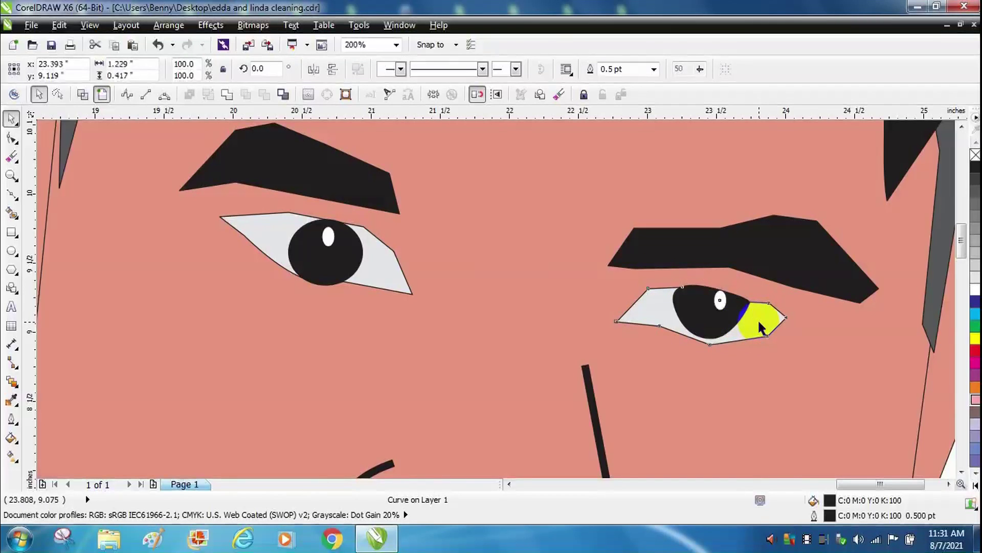
{"action": "key", "text": "space"}
{"action": "left_click", "coordinate": [720, 300]}
{"action": "left_click_drag", "start_coordinate": [721, 305], "coordinate": [743, 309]}
{"action": "key", "text": "Delete"}
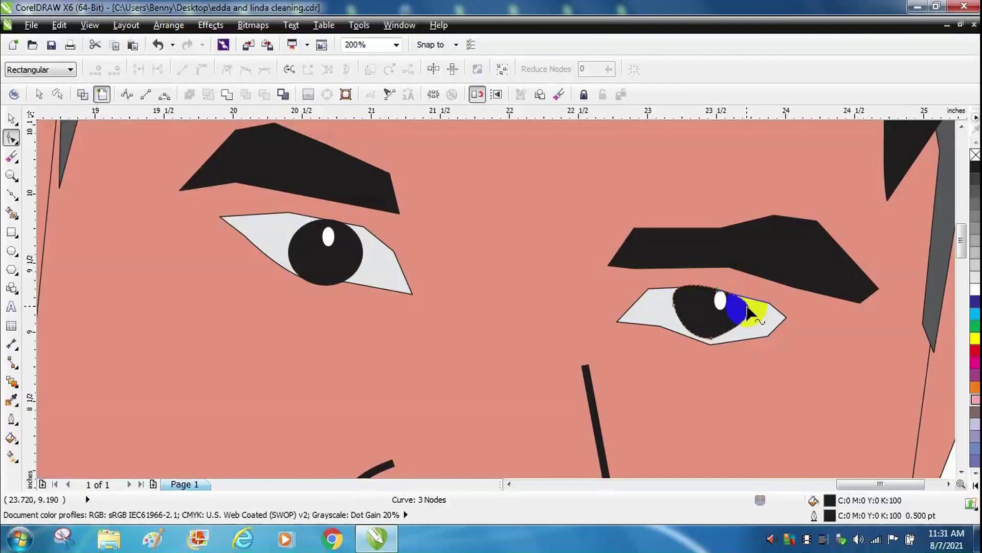
{"action": "key", "text": "ctrl+z"}
{"action": "left_click_drag", "start_coordinate": [758, 302], "coordinate": [758, 306]}
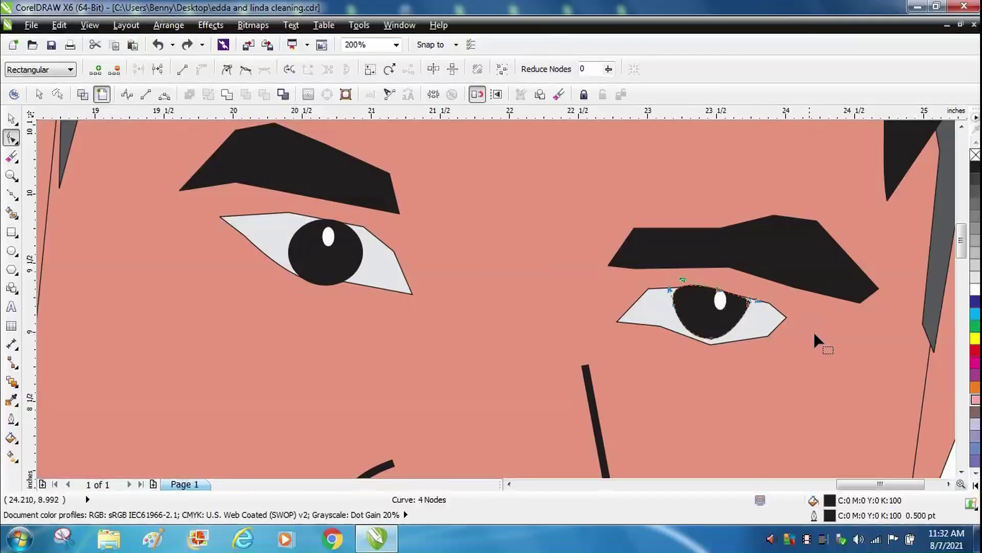
- Shift the upper outer node of the right-hand eye white inward so the eyelid edge runs straight from the pupil to the outer corner
{"action": "left_click", "coordinate": [11, 119]}
{"action": "left_click", "coordinate": [419, 260]}
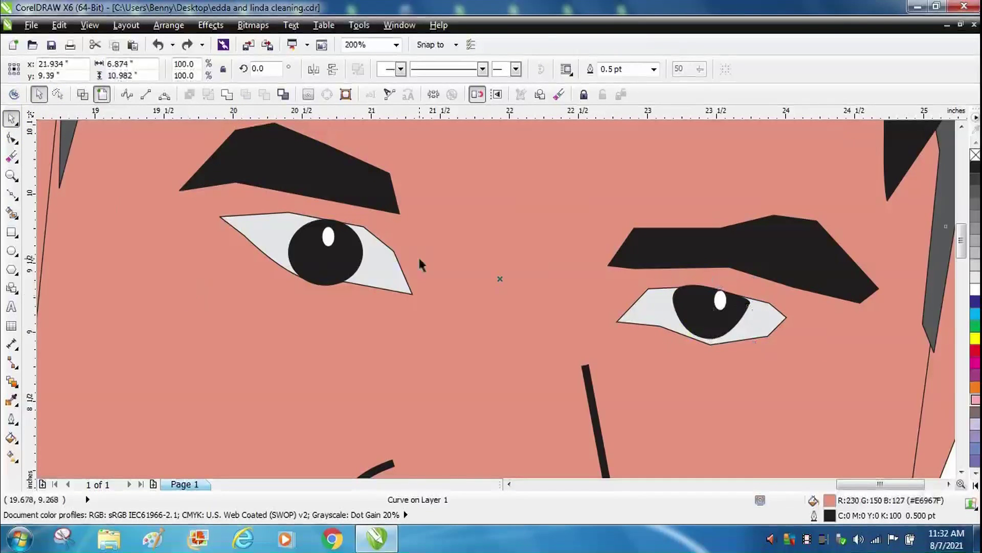
{"action": "left_click", "coordinate": [760, 315]}
{"action": "key", "text": "F10"}
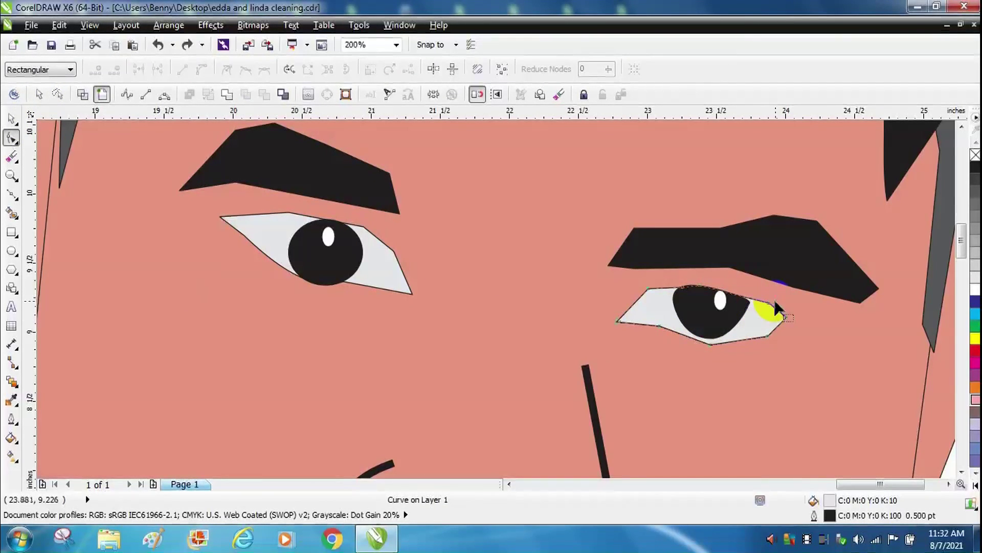
{"action": "left_click", "coordinate": [768, 305]}
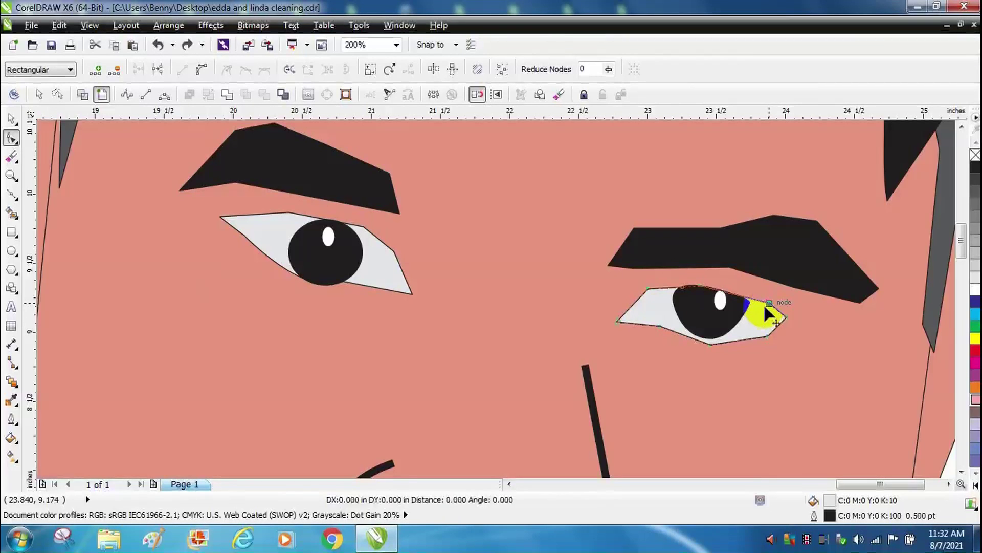
{"action": "left_click_drag", "start_coordinate": [765, 309], "coordinate": [765, 309]}
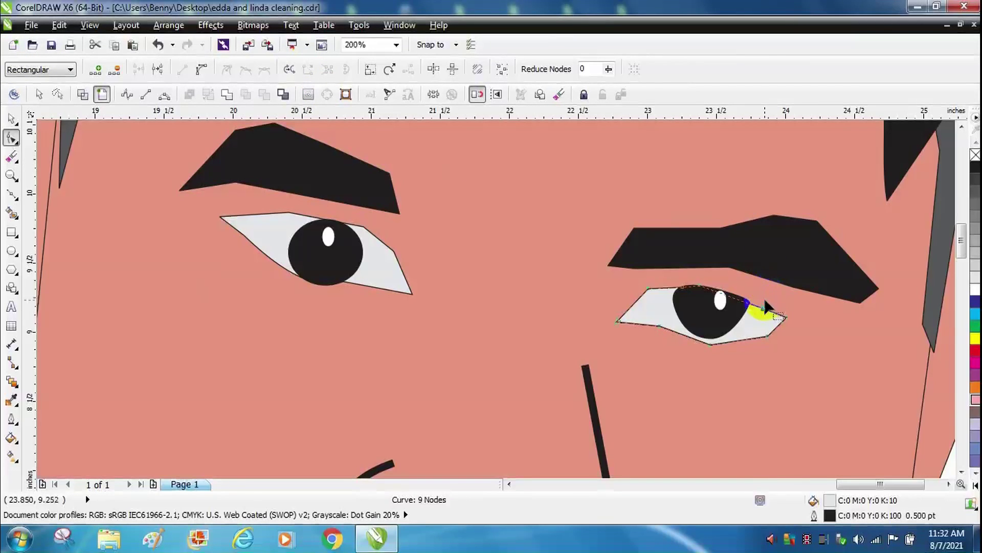
{"action": "left_click_drag", "start_coordinate": [765, 309], "coordinate": [765, 303]}
{"action": "left_click", "coordinate": [813, 293]}
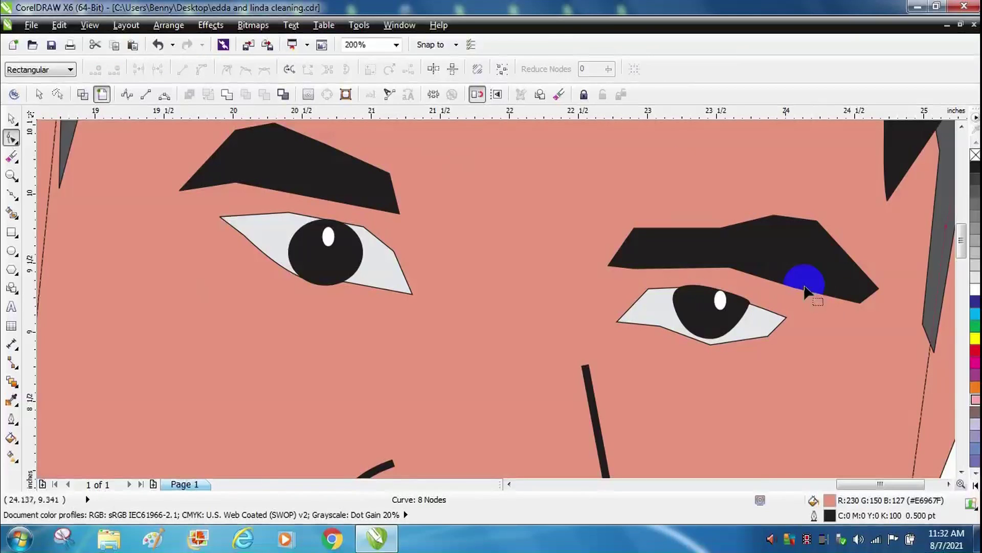
- Give the avatar's nose line a Pink fill of C:0 M:40 Y:20 K:0
{"action": "left_click", "coordinate": [319, 288]}
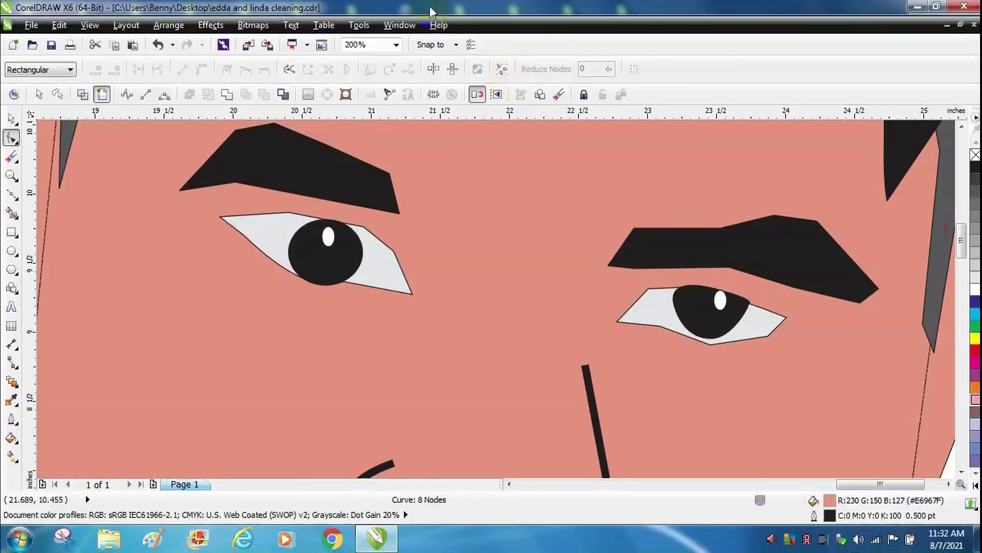
{"action": "left_click", "coordinate": [396, 44]}
{"action": "left_click", "coordinate": [351, 124]}
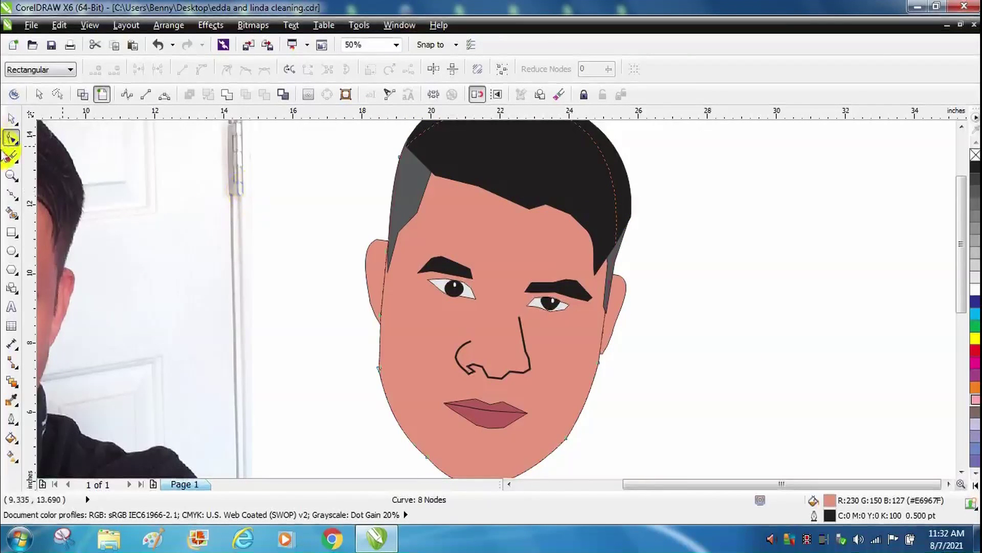
{"action": "left_click", "coordinate": [11, 119]}
{"action": "left_click", "coordinate": [312, 287]}
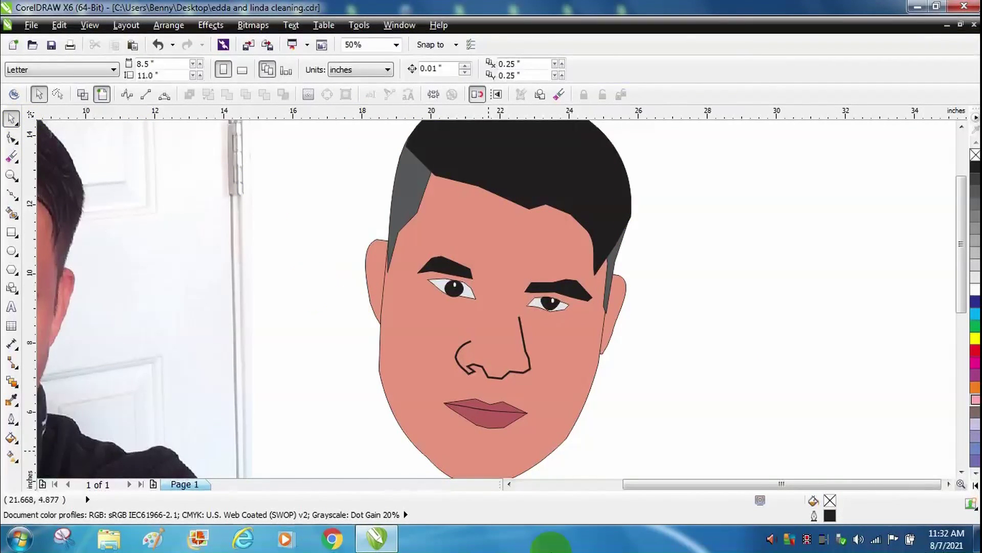
{"action": "left_click_drag", "start_coordinate": [646, 484], "coordinate": [634, 487]}
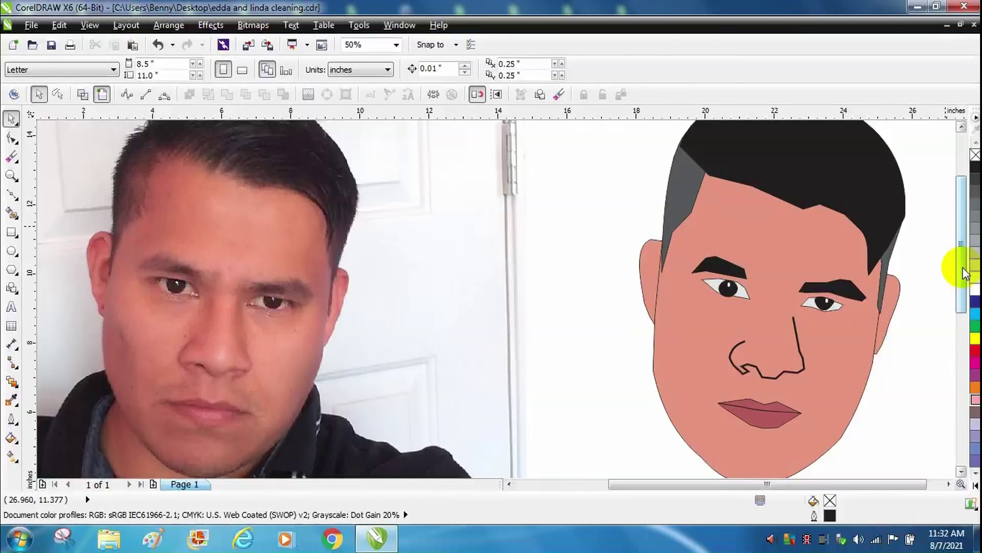
{"action": "left_click_drag", "start_coordinate": [960, 264], "coordinate": [958, 278]}
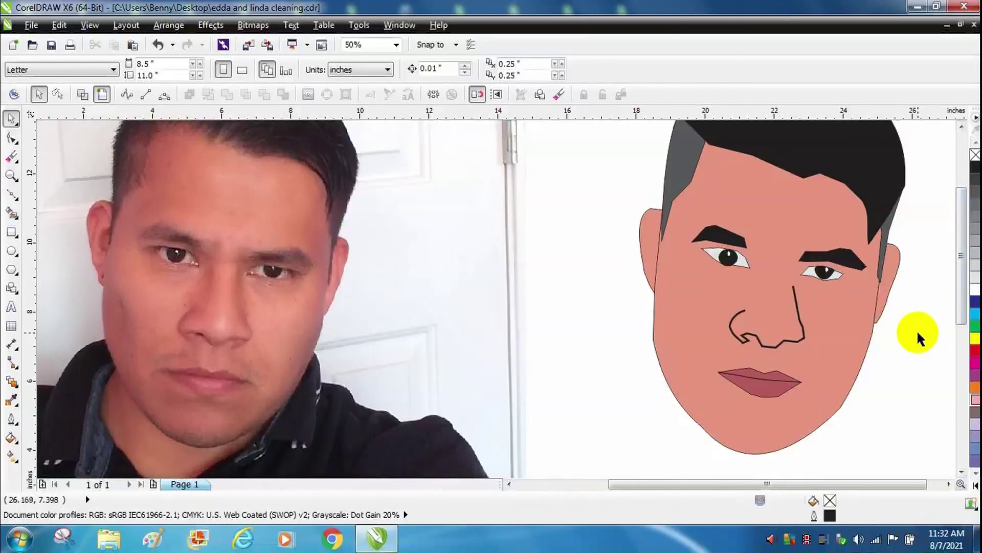
{"action": "left_click", "coordinate": [784, 344]}
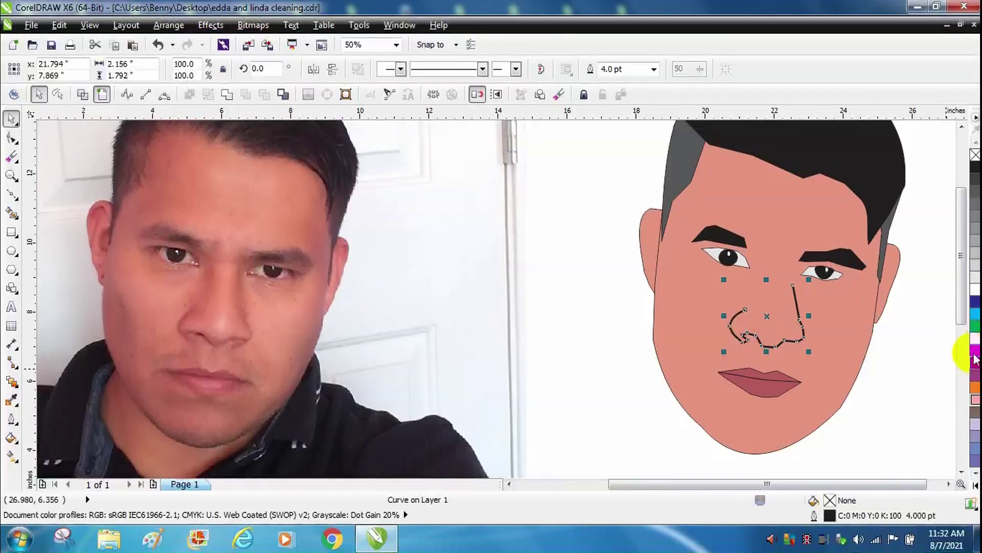
{"action": "double_click", "coordinate": [829, 501]}
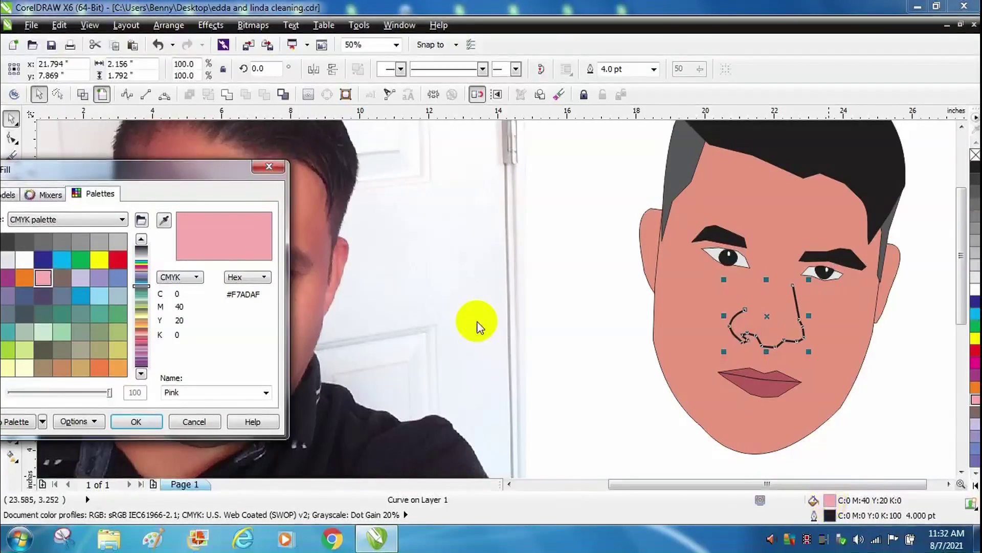
{"action": "left_click", "coordinate": [275, 169]}
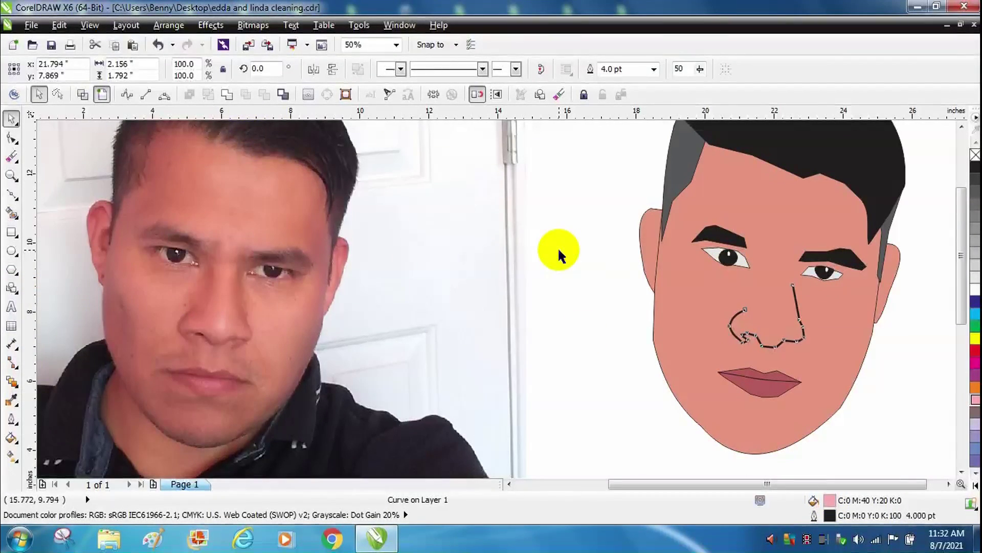
{"action": "left_click", "coordinate": [558, 246]}
- Move the nose line off the face and back above the lips, and undo both moves
{"action": "left_click", "coordinate": [806, 336]}
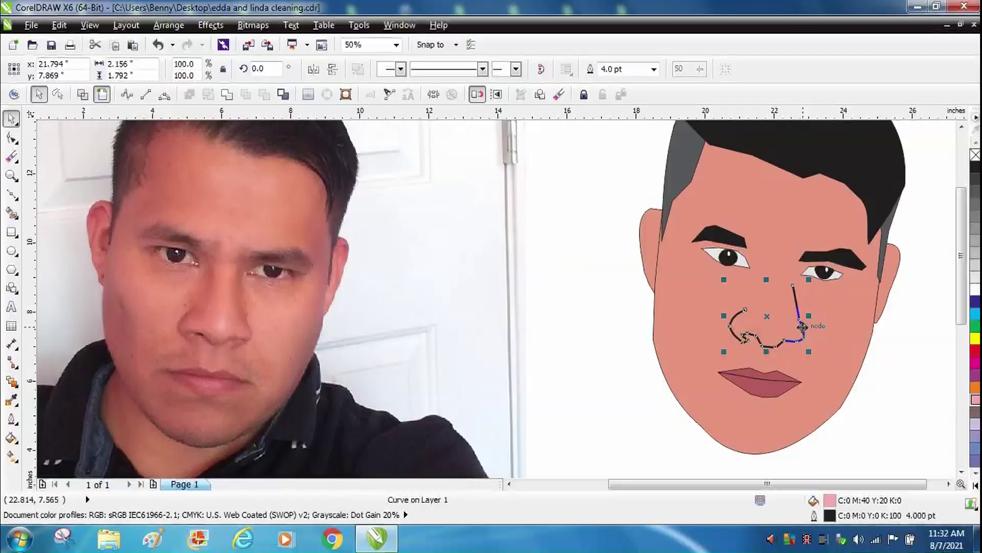
{"action": "left_click", "coordinate": [283, 93]}
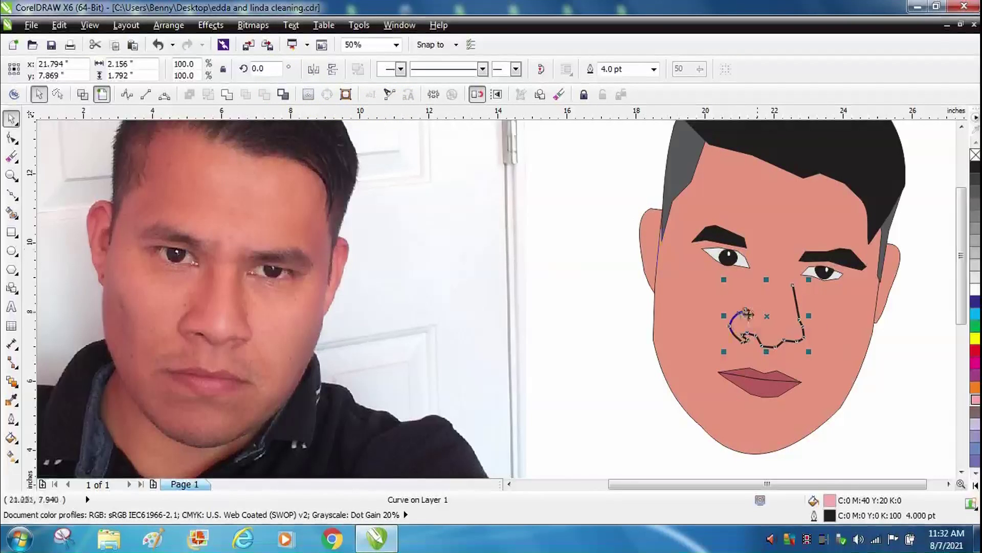
{"action": "left_click_drag", "start_coordinate": [763, 321], "coordinate": [600, 349]}
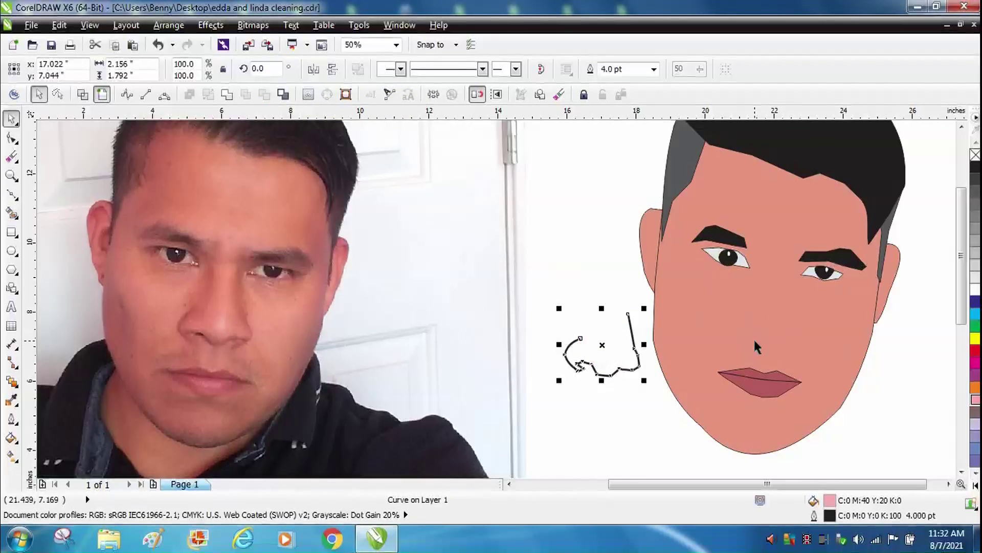
{"action": "left_click", "coordinate": [283, 94]}
{"action": "left_click", "coordinate": [598, 369]}
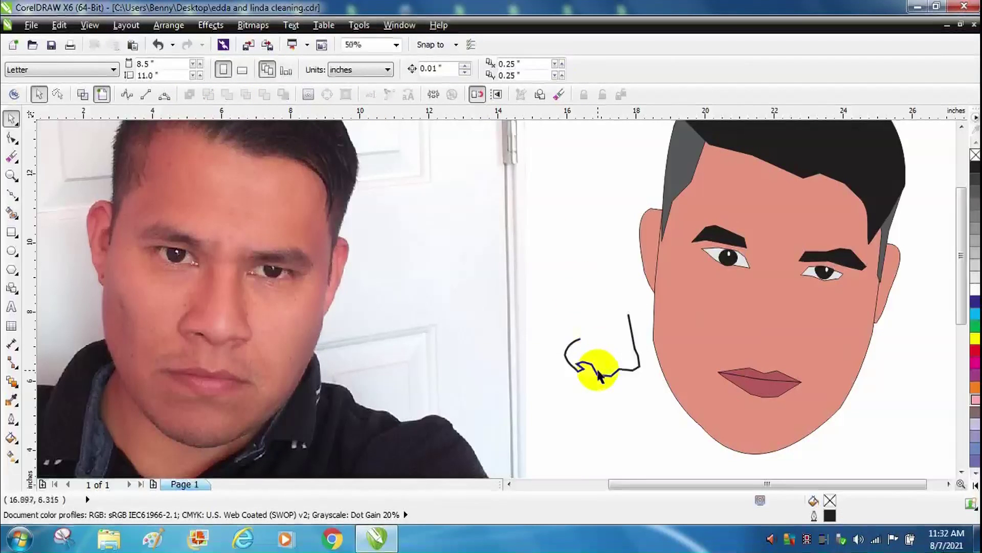
{"action": "left_click_drag", "start_coordinate": [598, 369], "coordinate": [763, 348]}
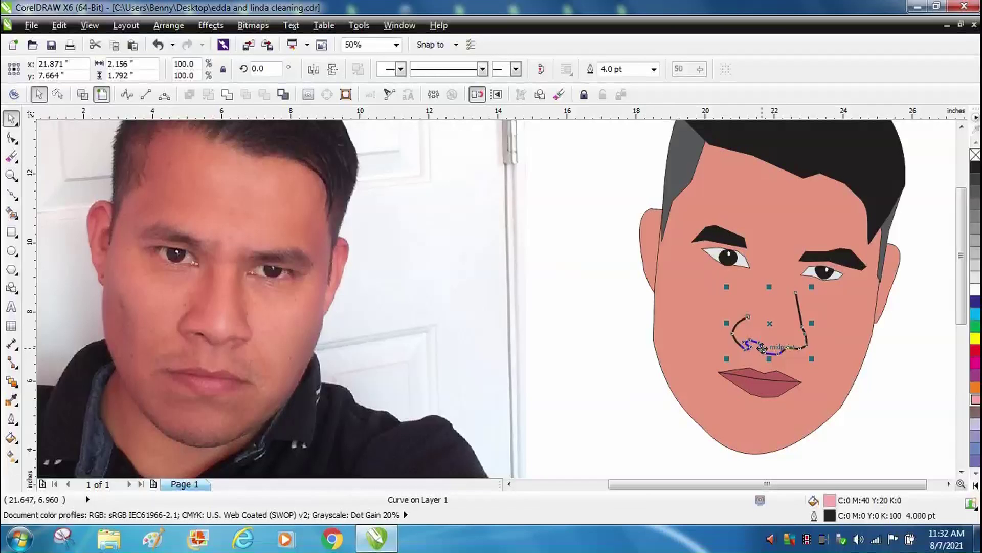
{"action": "key", "text": "ctrl+z"}
{"action": "key", "text": "ctrl+z"}
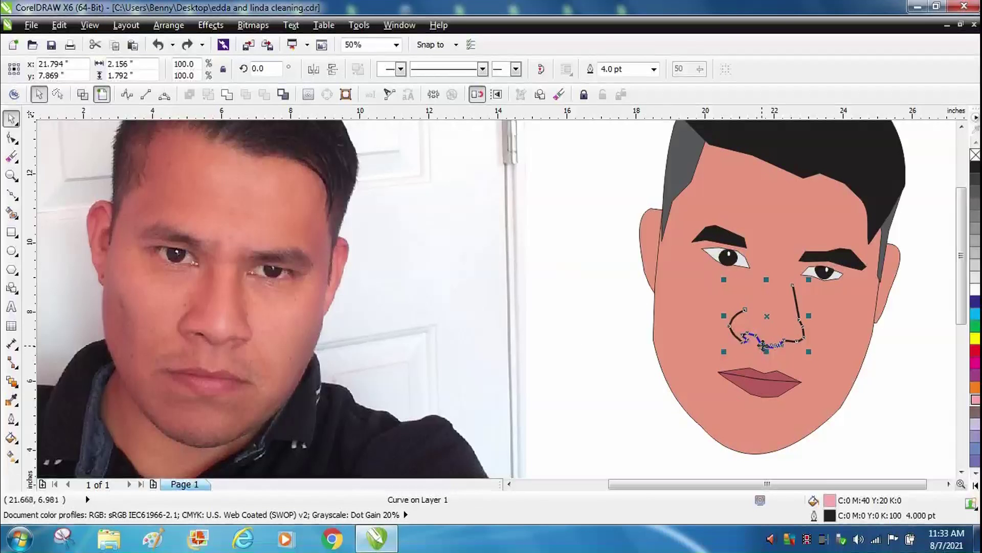
{"action": "left_click", "coordinate": [597, 268]}
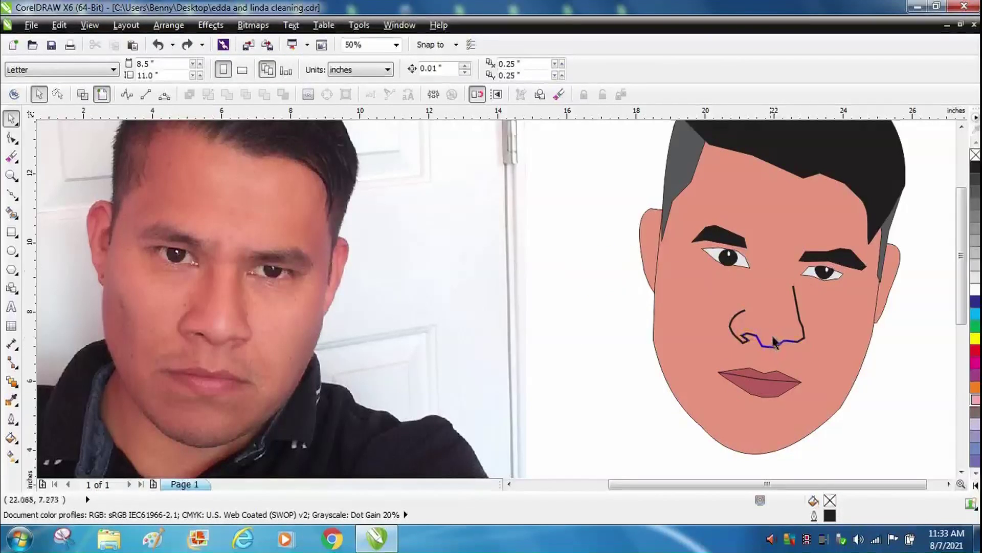
{"action": "left_click", "coordinate": [760, 346]}
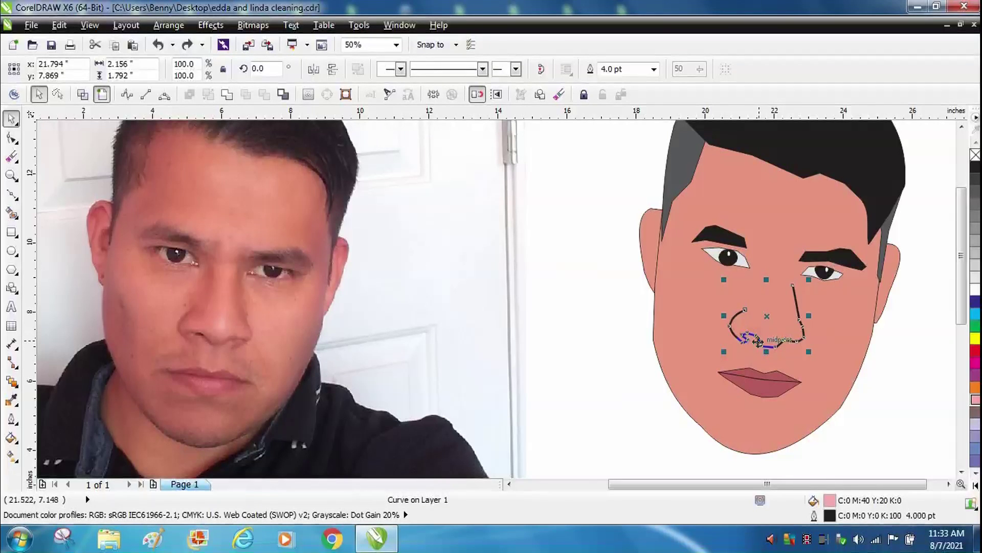
{"action": "left_click", "coordinate": [606, 293]}
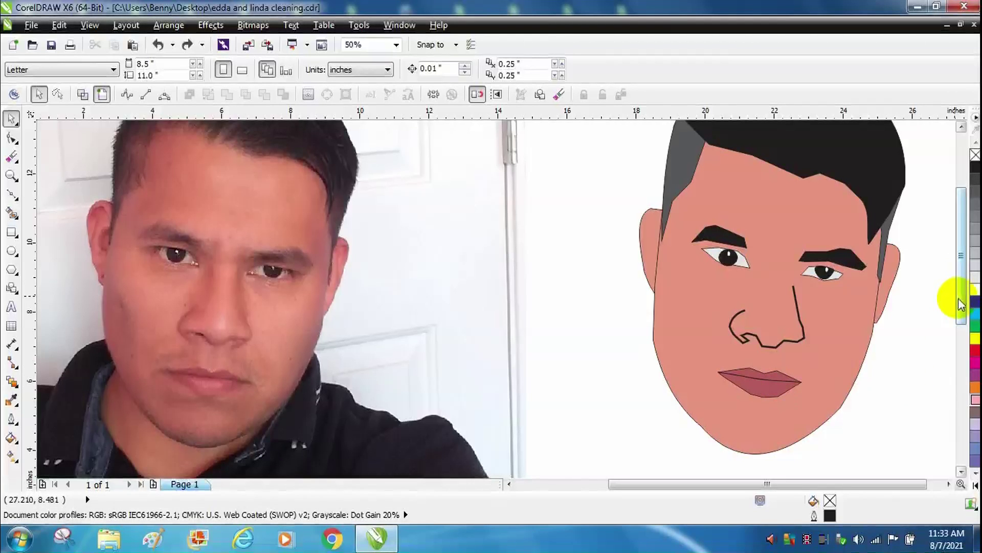
{"action": "scroll", "coordinate": [959, 292], "scroll_direction": "up", "scroll_amount": 3}
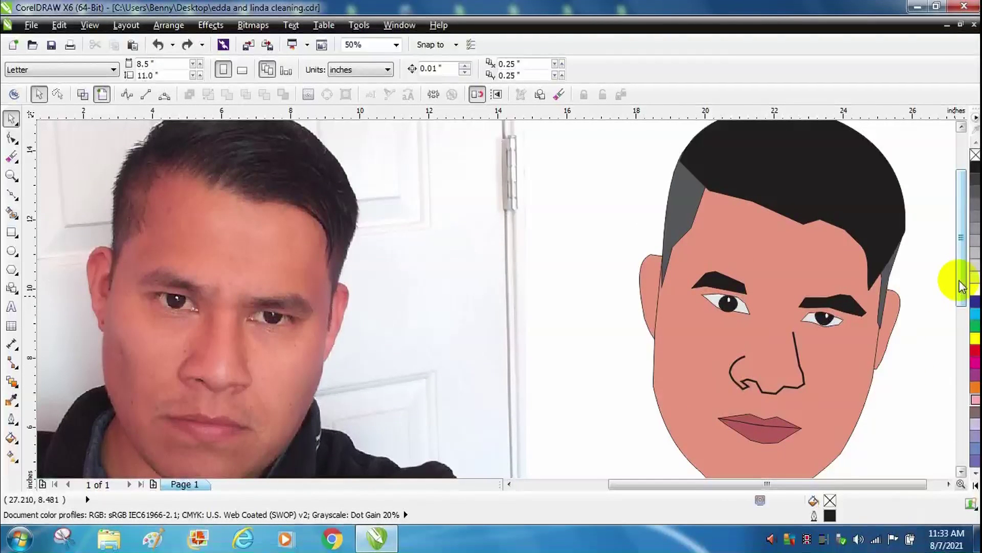
- Draw two angular highlight strands across the top of the avatar's black hair with a C:0 M:0 Y:0 K:80 fill
{"action": "left_click_drag", "start_coordinate": [961, 287], "coordinate": [963, 250]}
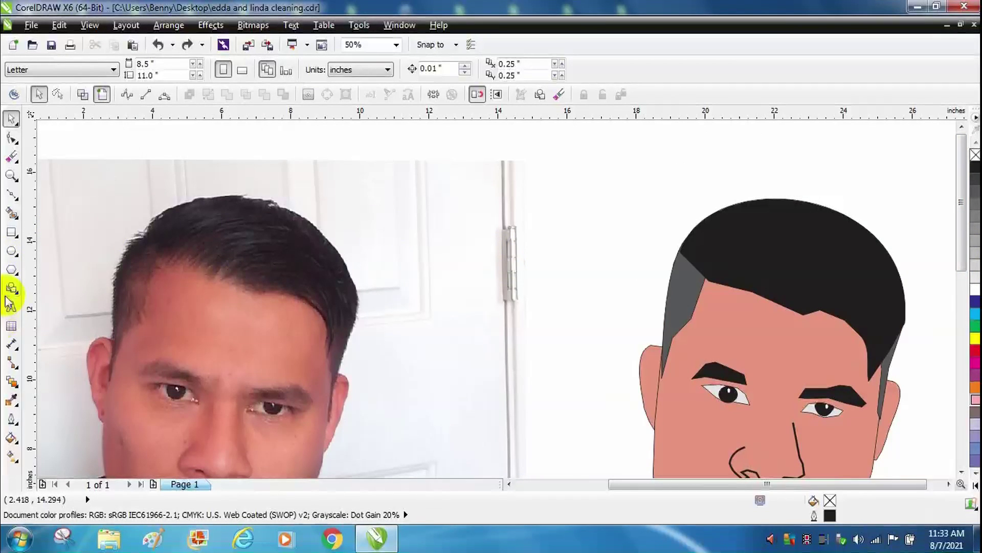
{"action": "left_click", "coordinate": [11, 193]}
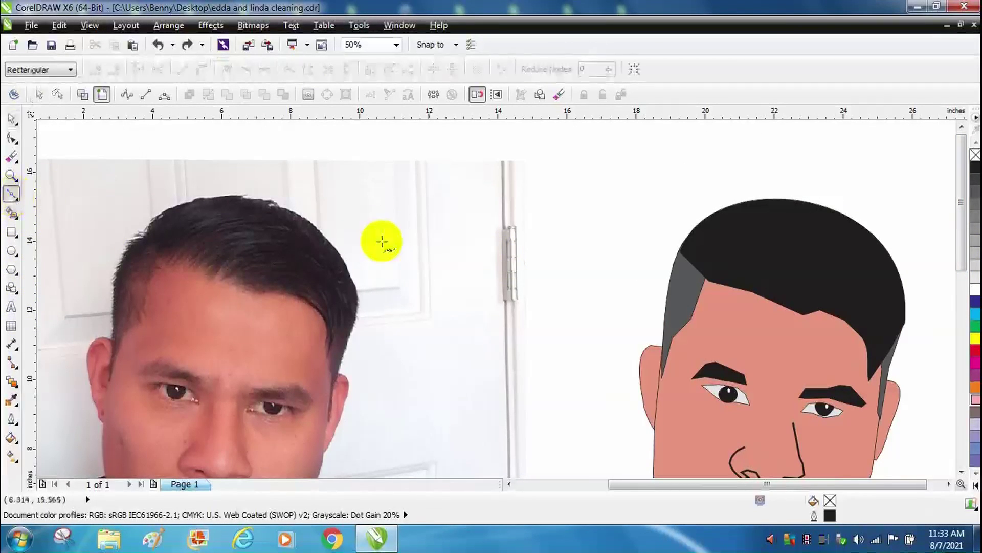
{"action": "left_click_drag", "start_coordinate": [723, 252], "coordinate": [720, 262]}
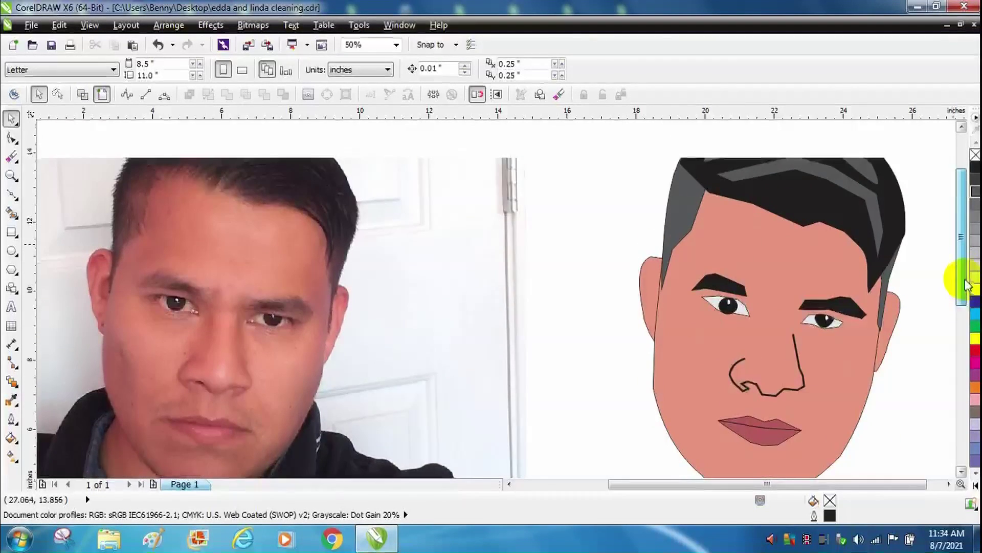
- Darken the fill of both hair highlight strands to C:0 M:0 Y:0 K:90
{"action": "left_click", "coordinate": [812, 197]}
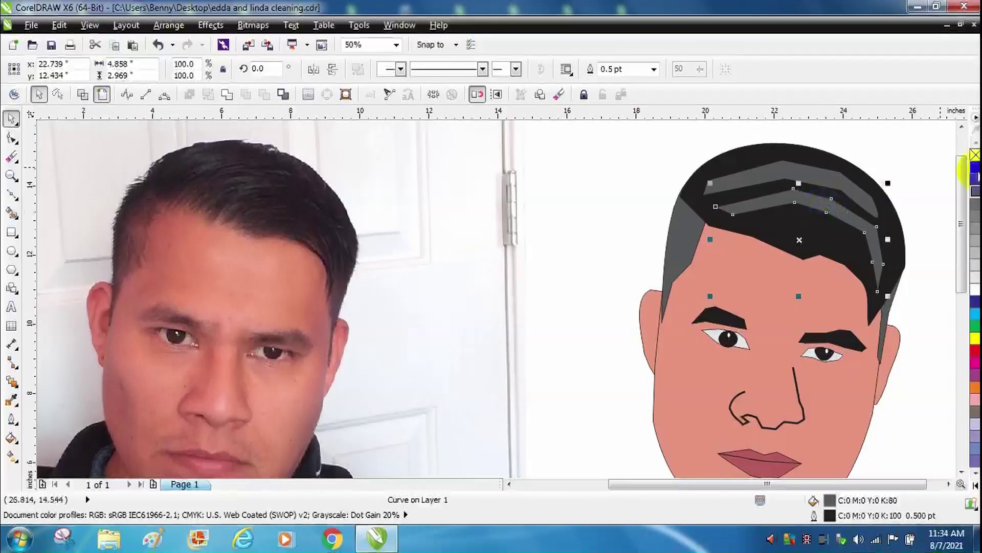
{"action": "left_click", "coordinate": [975, 180]}
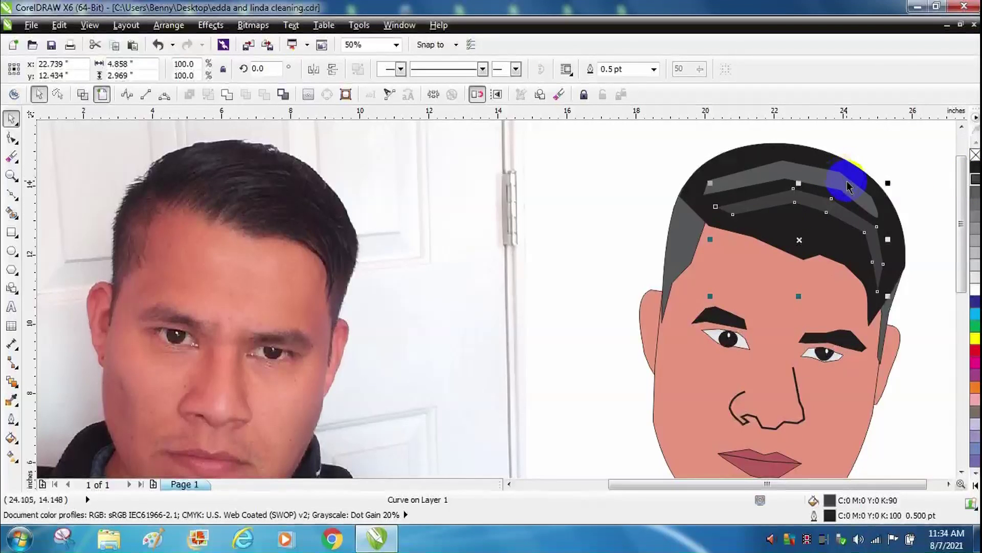
{"action": "left_click", "coordinate": [847, 187]}
{"action": "left_click", "coordinate": [976, 176]}
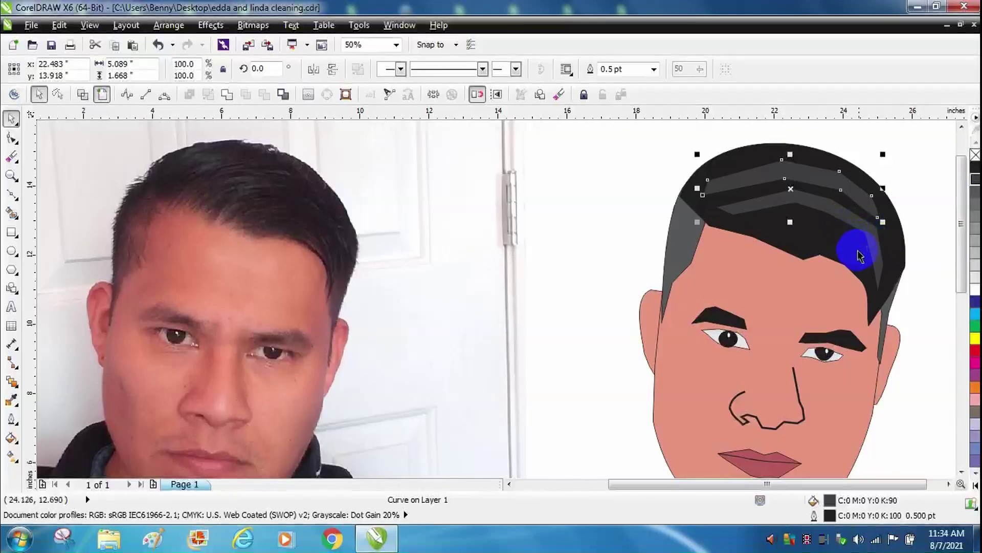
- Delete the three middle nodes on the lower highlight strand's underside and bend that edge into one smooth arc following the hair
{"action": "key", "text": "F10"}
{"action": "left_click", "coordinate": [873, 253]}
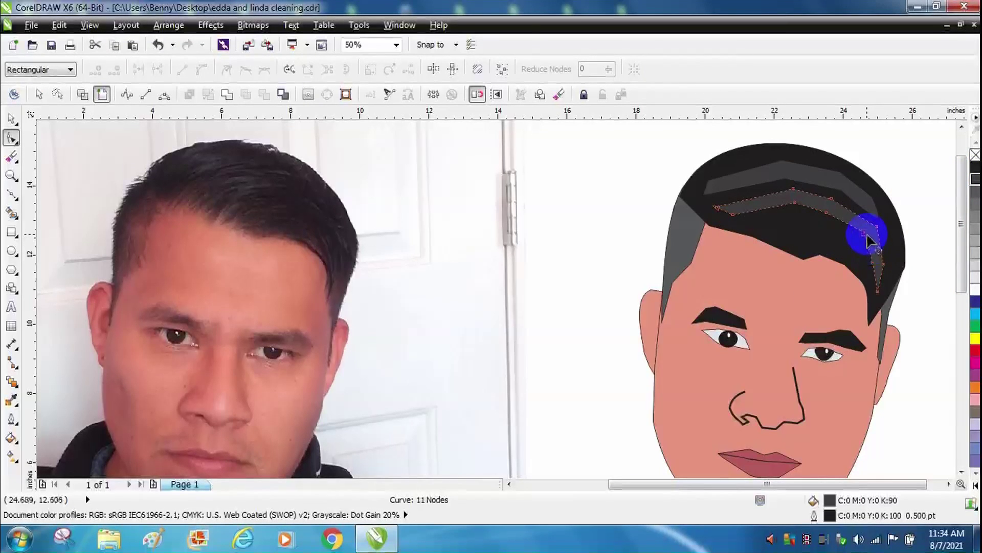
{"action": "double_click", "coordinate": [865, 233]}
{"action": "left_click", "coordinate": [828, 213]}
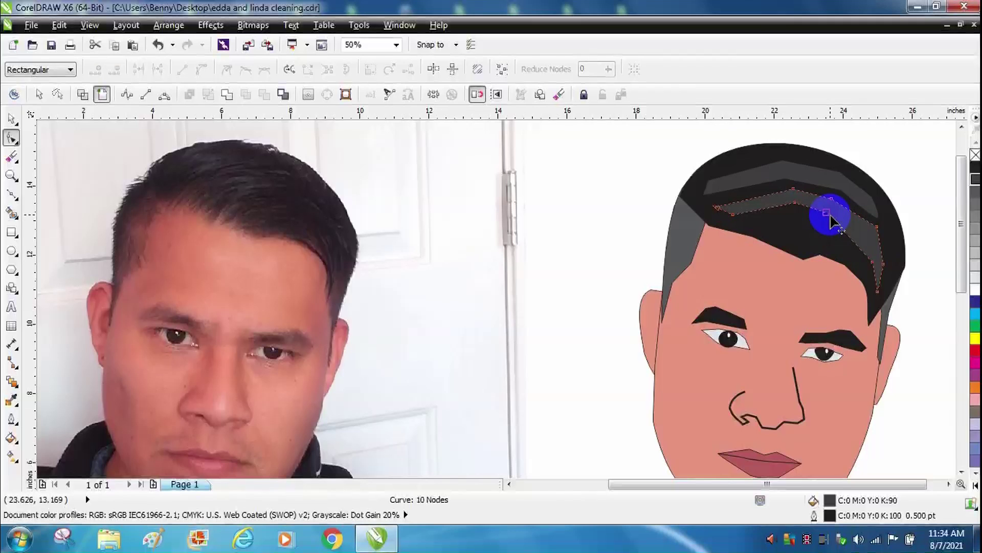
{"action": "double_click", "coordinate": [828, 213]}
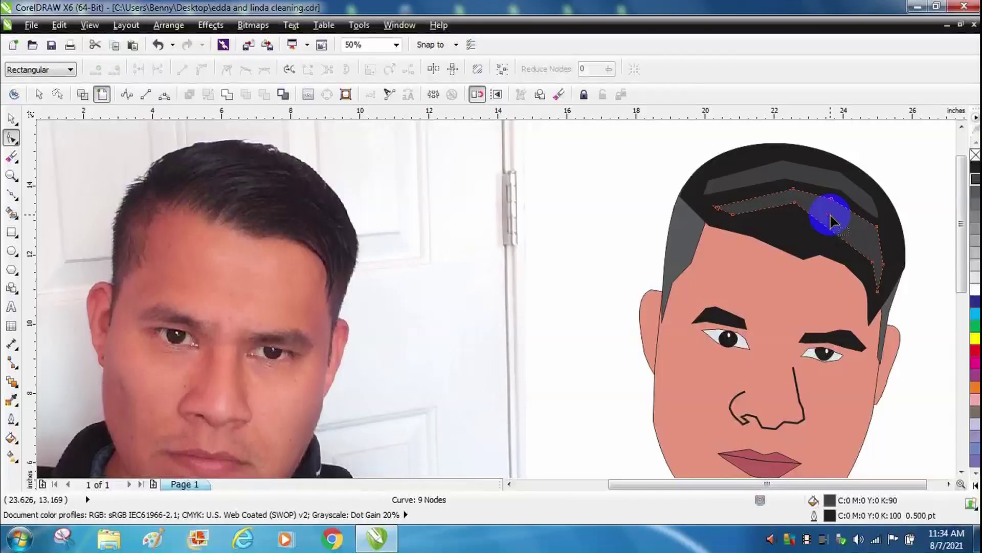
{"action": "double_click", "coordinate": [793, 203]}
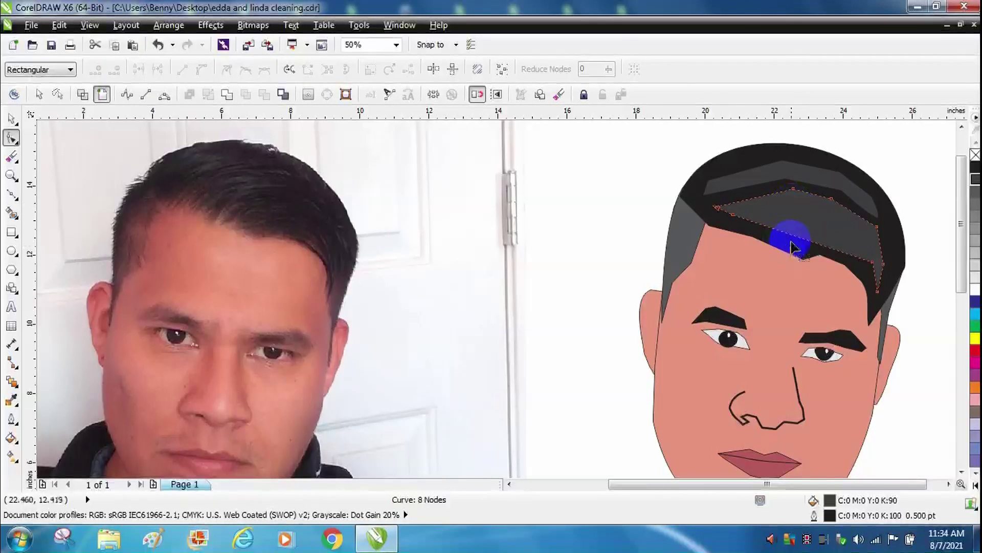
{"action": "right_click", "coordinate": [797, 237]}
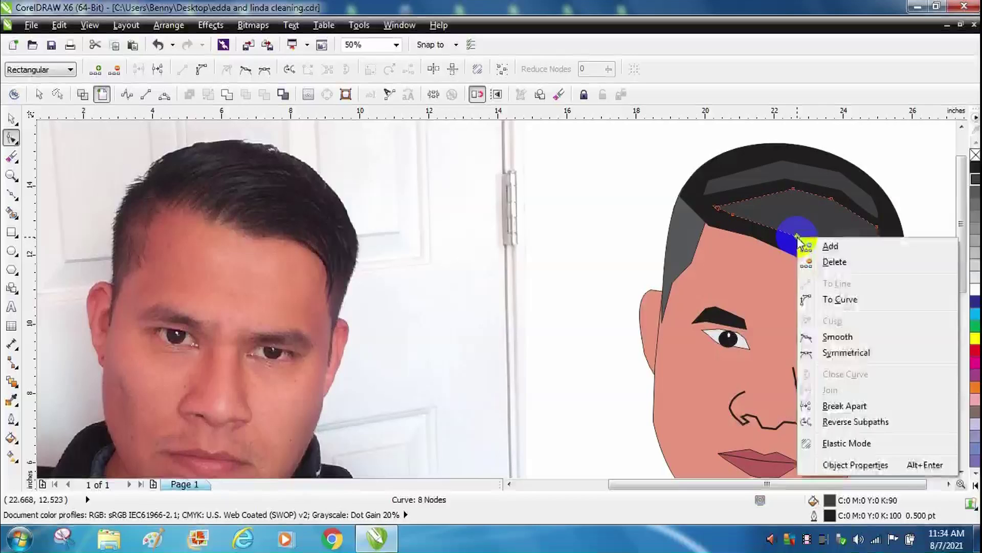
{"action": "left_click", "coordinate": [841, 300]}
{"action": "left_click_drag", "start_coordinate": [808, 248], "coordinate": [823, 207]}
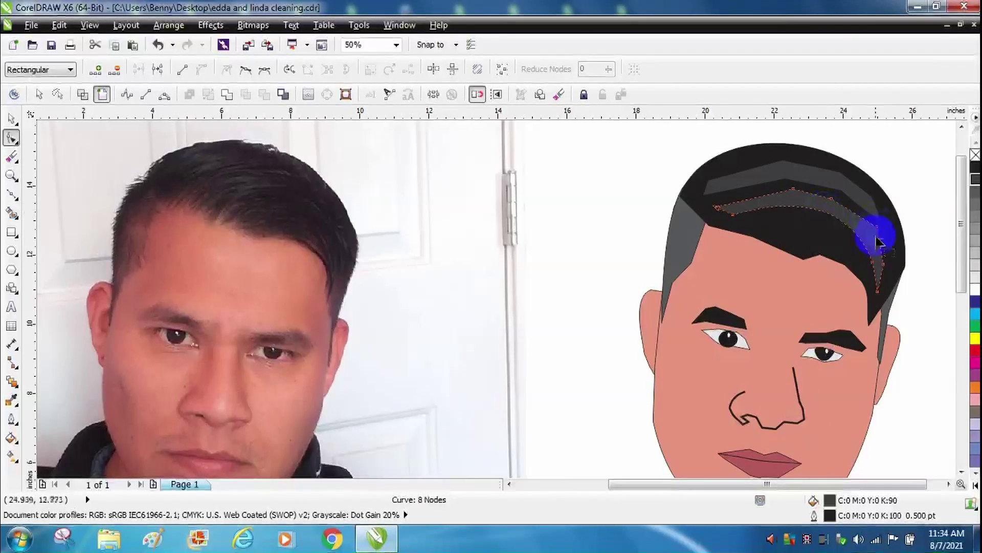
- Delete two nodes on the outer side of the lower highlight strand, convert the straight segment to a curve and bend it outward
{"action": "left_click", "coordinate": [883, 266]}
{"action": "key", "text": "Delete"}
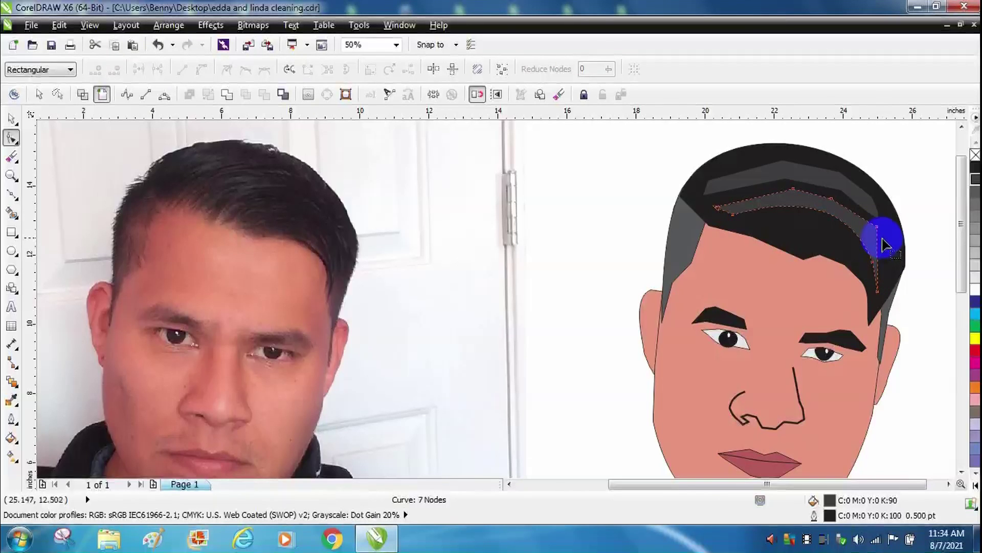
{"action": "left_click", "coordinate": [877, 227]}
{"action": "key", "text": "Delete"}
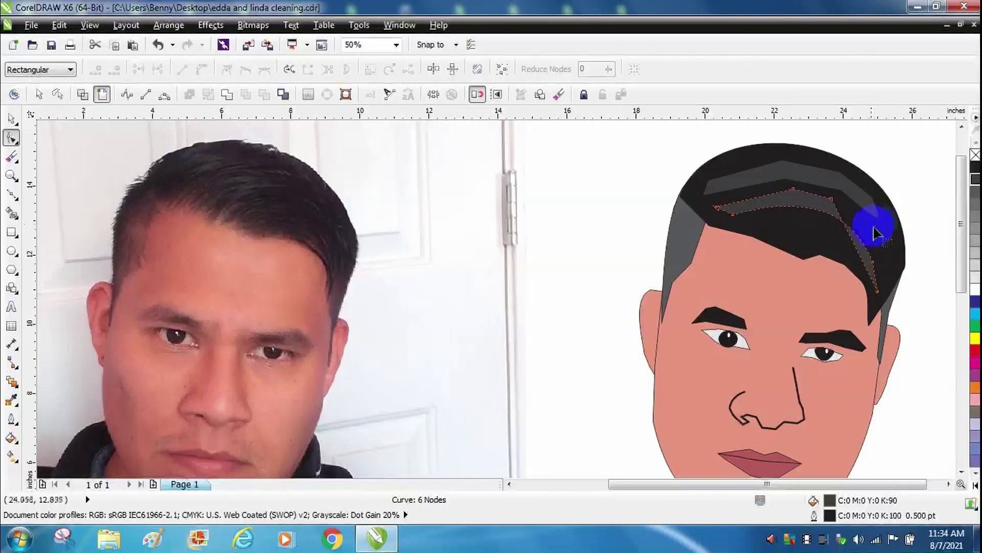
{"action": "right_click", "coordinate": [852, 245]}
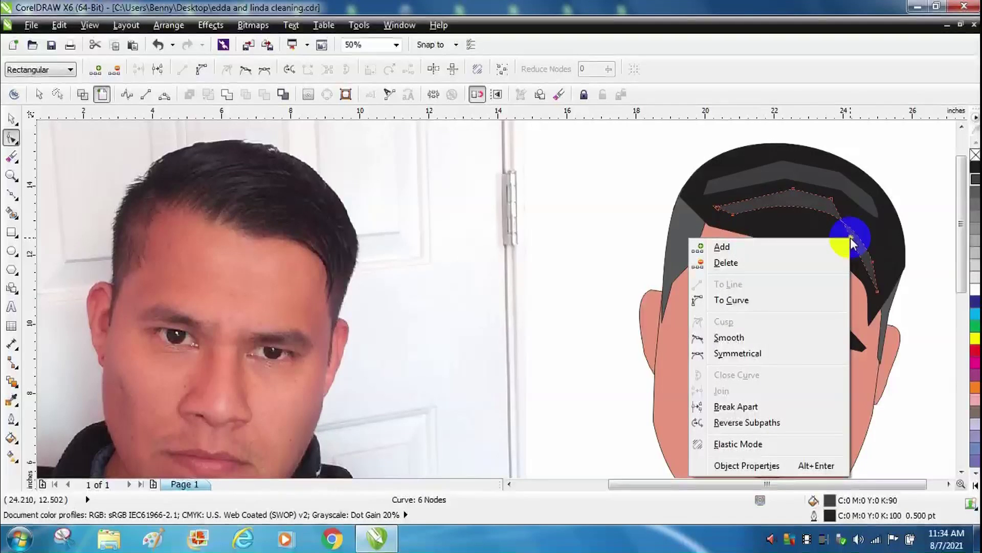
{"action": "left_click", "coordinate": [758, 304]}
{"action": "left_click_drag", "start_coordinate": [862, 250], "coordinate": [876, 252]}
- Remove the remaining two corner nodes from the lower strand's upper edge and pull the edge inward to form a thin arc
{"action": "left_click", "coordinate": [833, 201]}
{"action": "key", "text": "Delete"}
{"action": "left_click", "coordinate": [796, 191]}
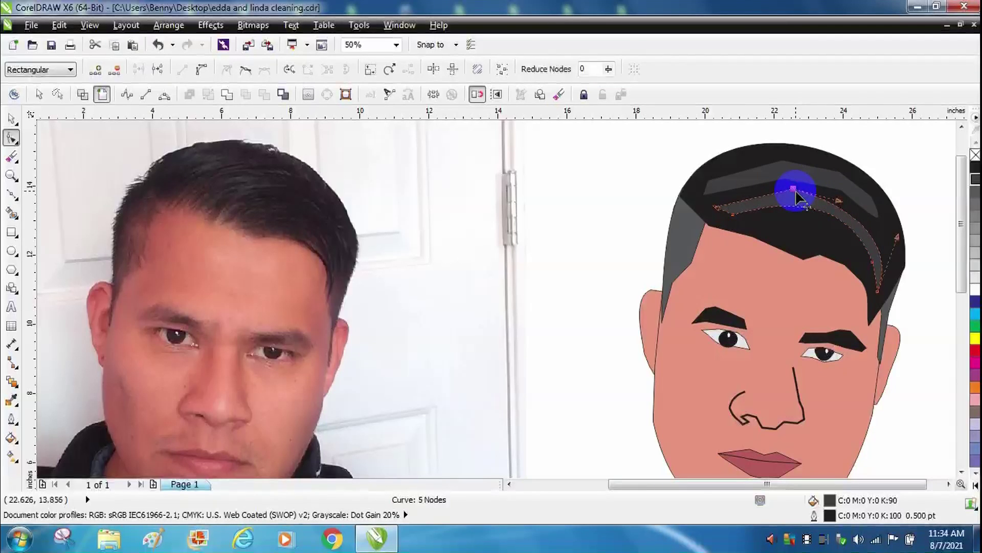
{"action": "key", "text": "Delete"}
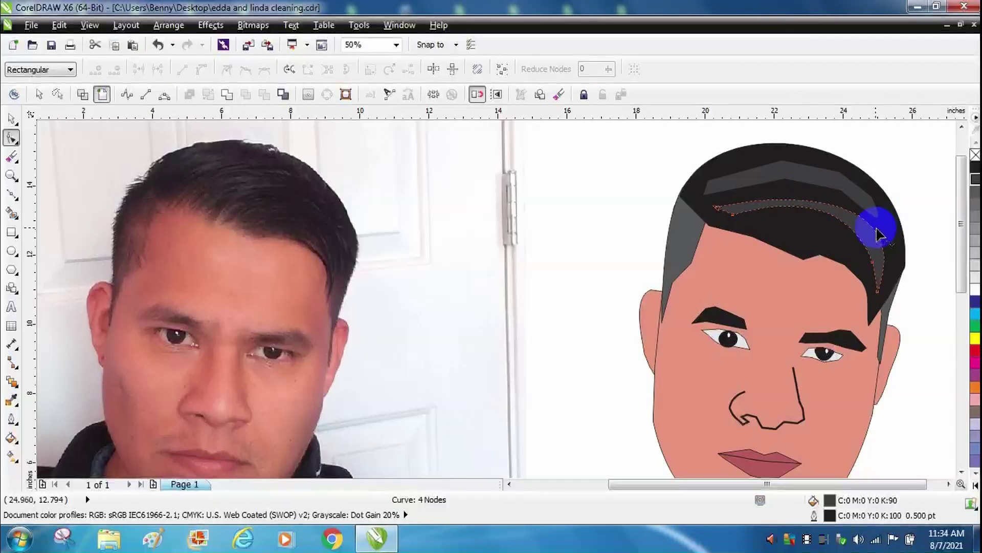
{"action": "left_click_drag", "start_coordinate": [873, 229], "coordinate": [856, 227]}
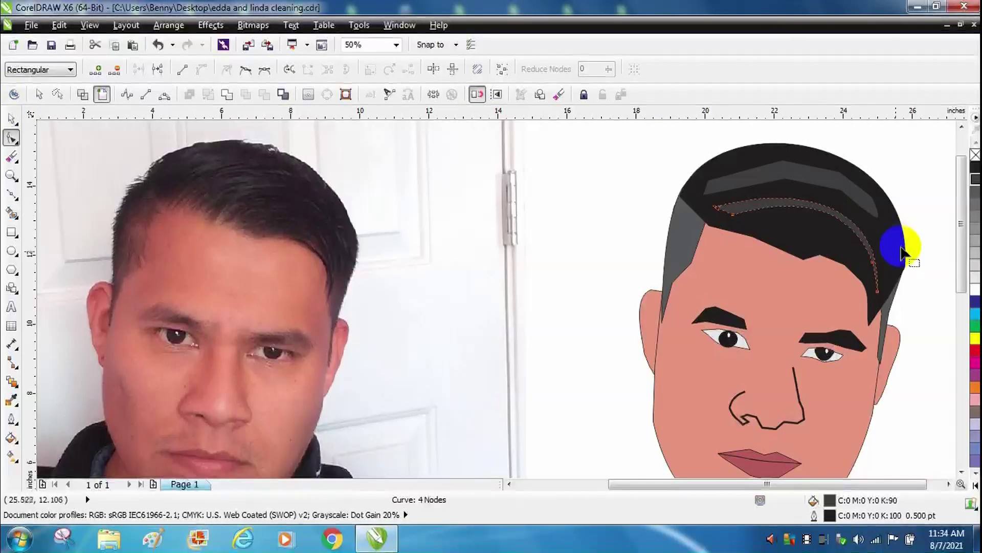
- Delete the extra node near the lower strand's forelock end and shape its opposite end into a tapered tip
{"action": "double_click", "coordinate": [874, 263]}
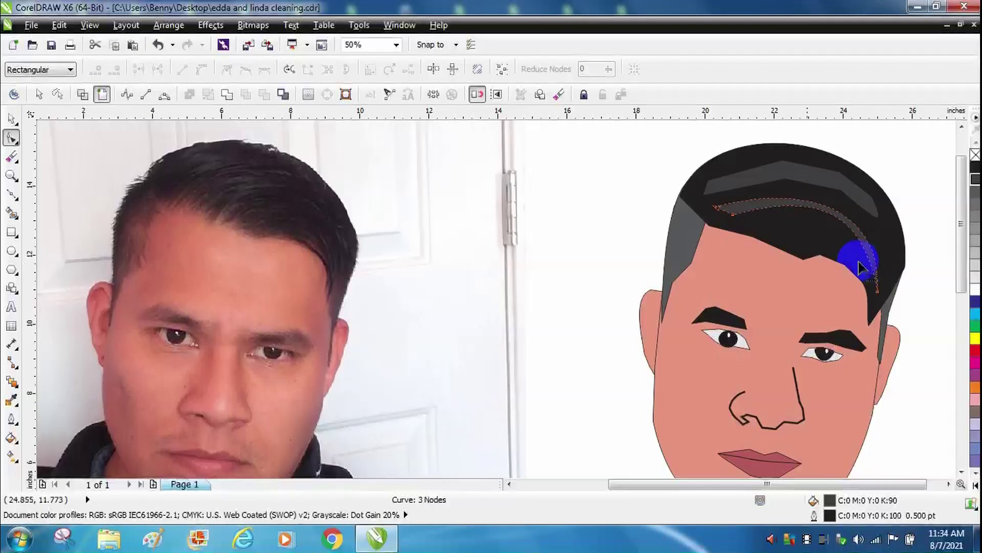
{"action": "left_click", "coordinate": [714, 218]}
{"action": "left_click_drag", "start_coordinate": [718, 217], "coordinate": [724, 219]}
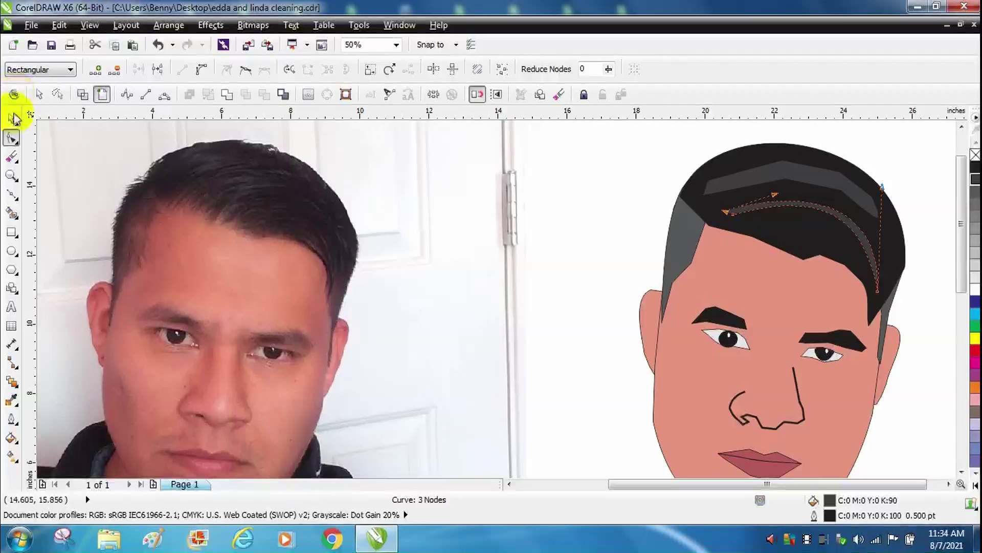
- Delete the upper angular highlight strand from the hair
{"action": "left_click", "coordinate": [770, 156]}
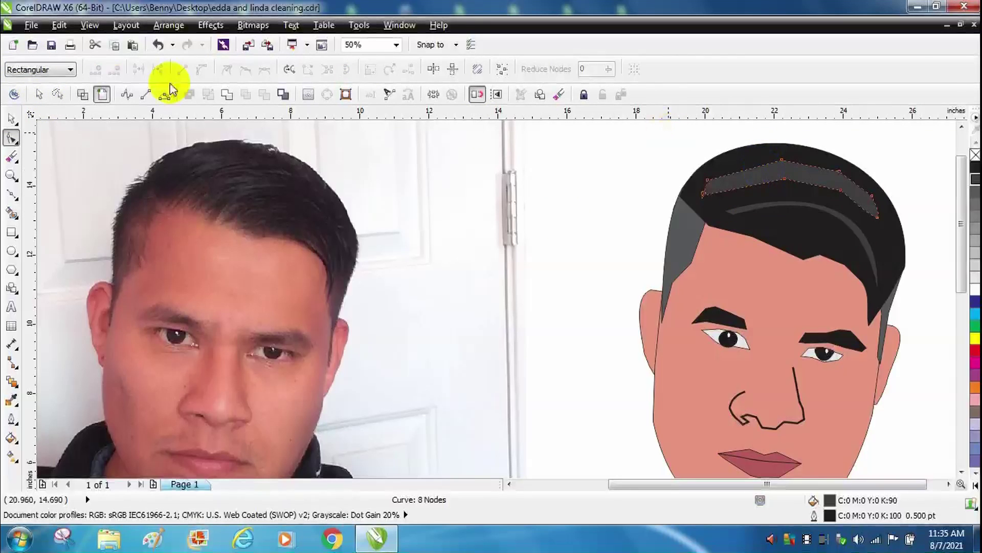
{"action": "left_click", "coordinate": [12, 120]}
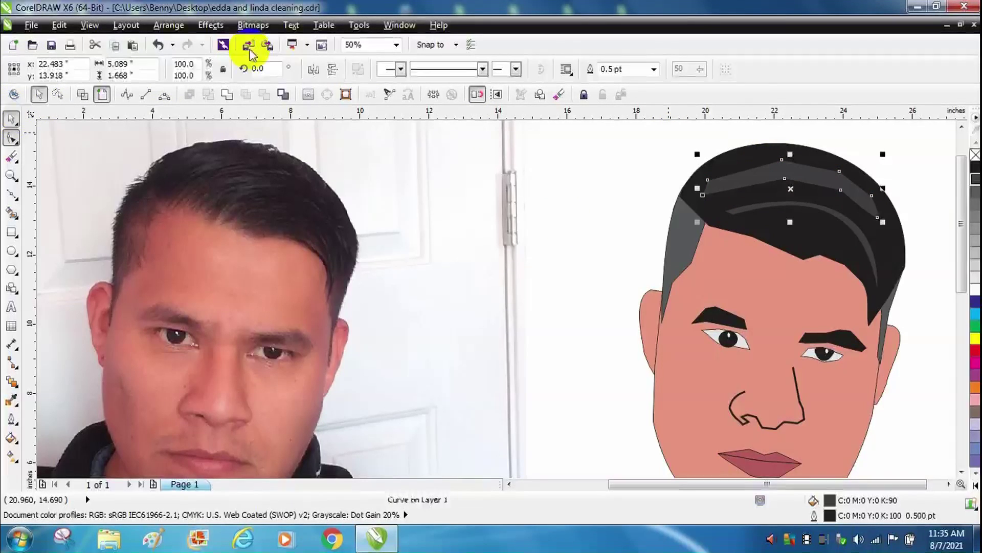
{"action": "left_click", "coordinate": [533, 165]}
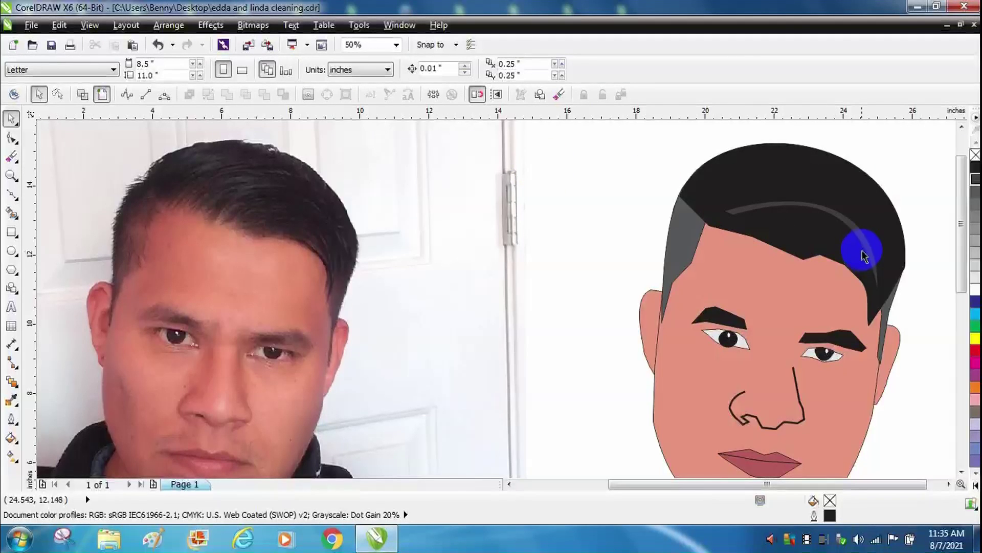
- Place a copy of the curved highlight strand above the original and stretch its left tip out to the temple edge of the hair
{"action": "left_click_drag", "start_coordinate": [869, 251], "coordinate": [866, 224]}
{"action": "left_click", "coordinate": [834, 253]}
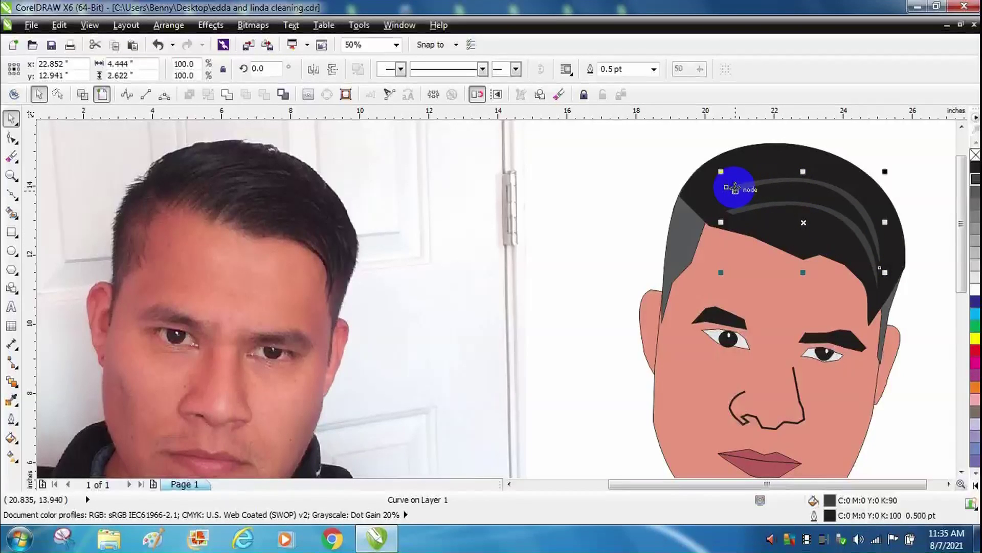
{"action": "key", "text": "F10"}
{"action": "left_click_drag", "start_coordinate": [737, 189], "coordinate": [701, 193]}
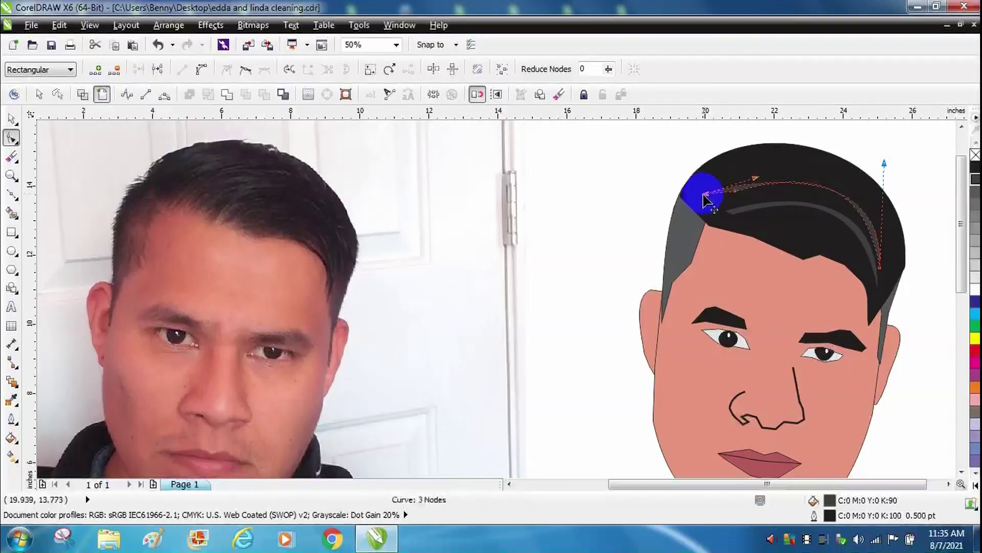
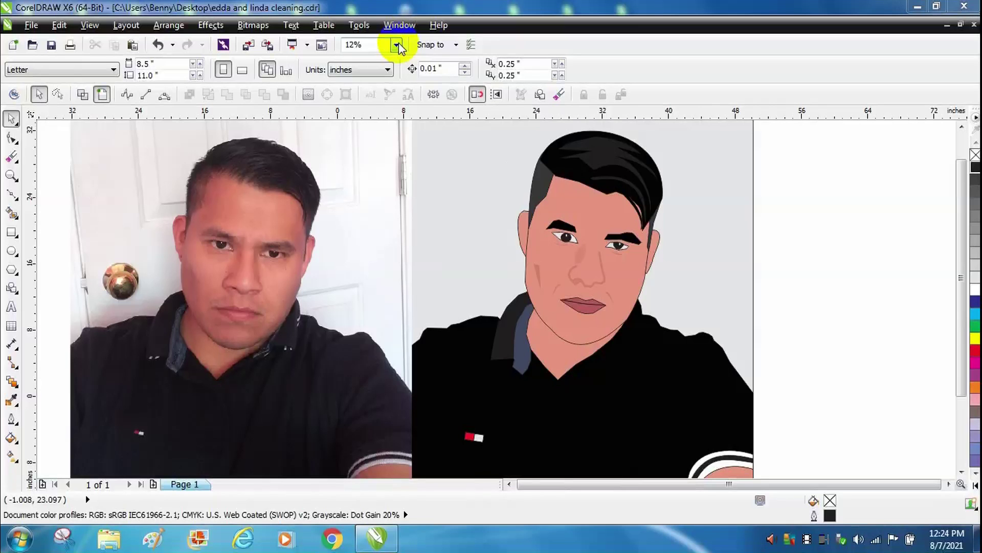
- Examine the finished avatar's facial shading at 50% zoom, and compare the whole drawing with the source photo at 10%
{"action": "left_click", "coordinate": [397, 45]}
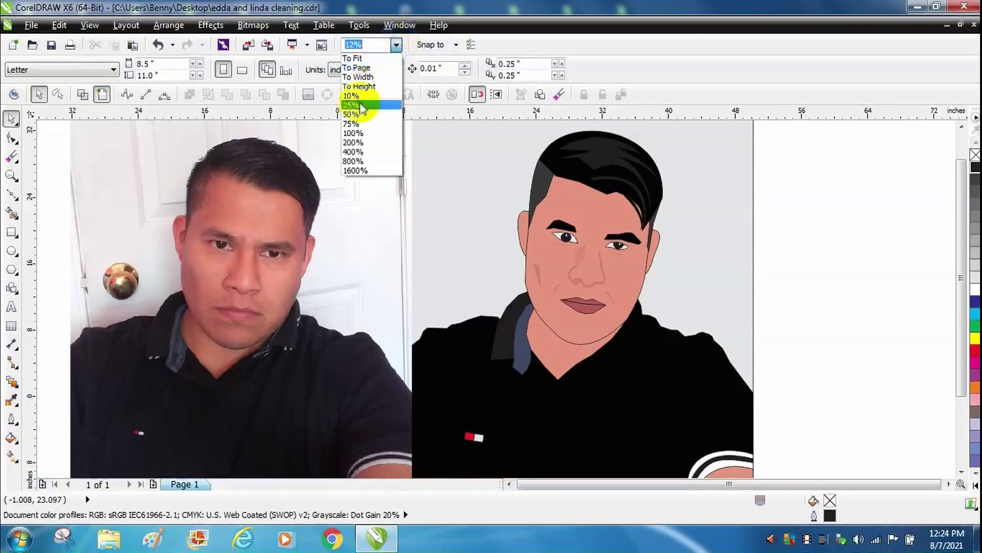
{"action": "left_click", "coordinate": [354, 109]}
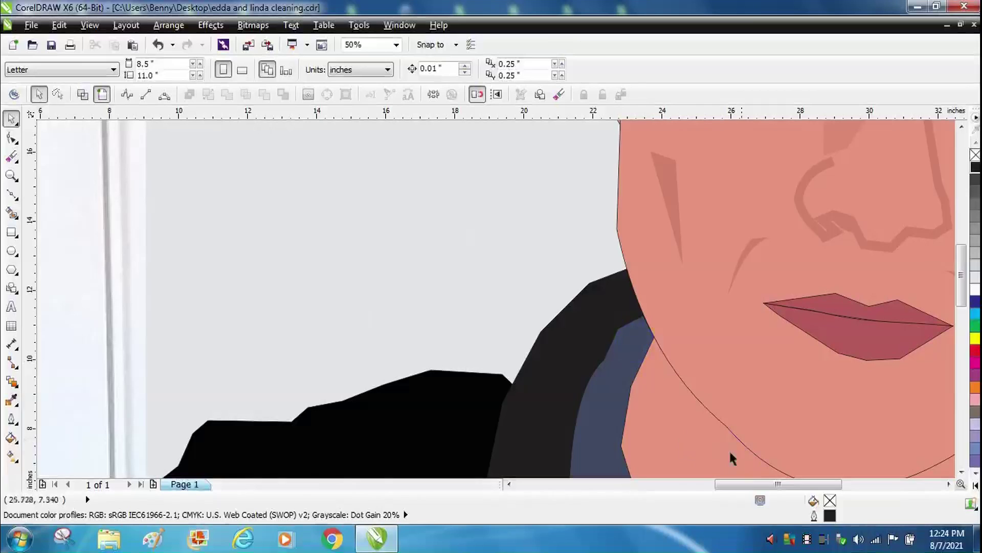
{"action": "left_click_drag", "start_coordinate": [746, 484], "coordinate": [776, 484]}
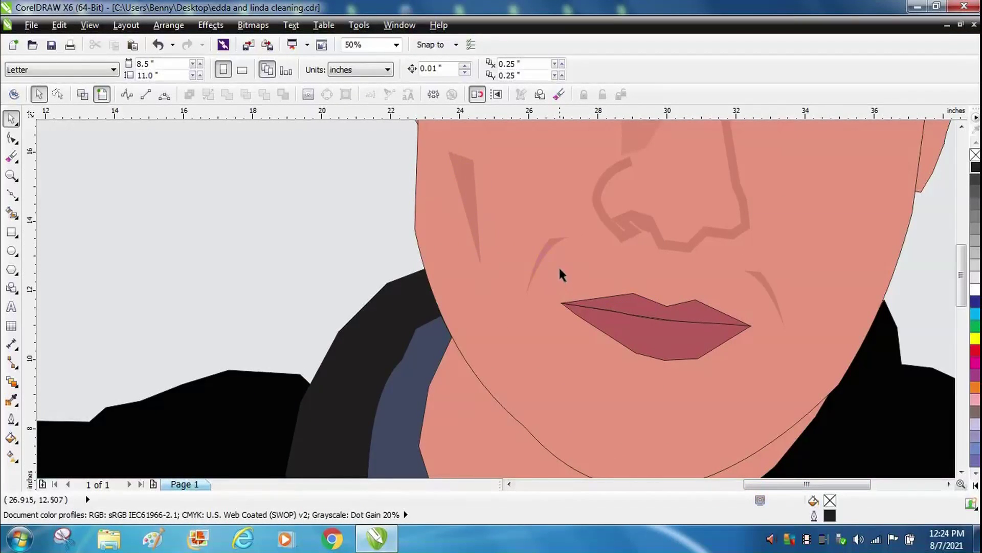
{"action": "left_click", "coordinate": [959, 193]}
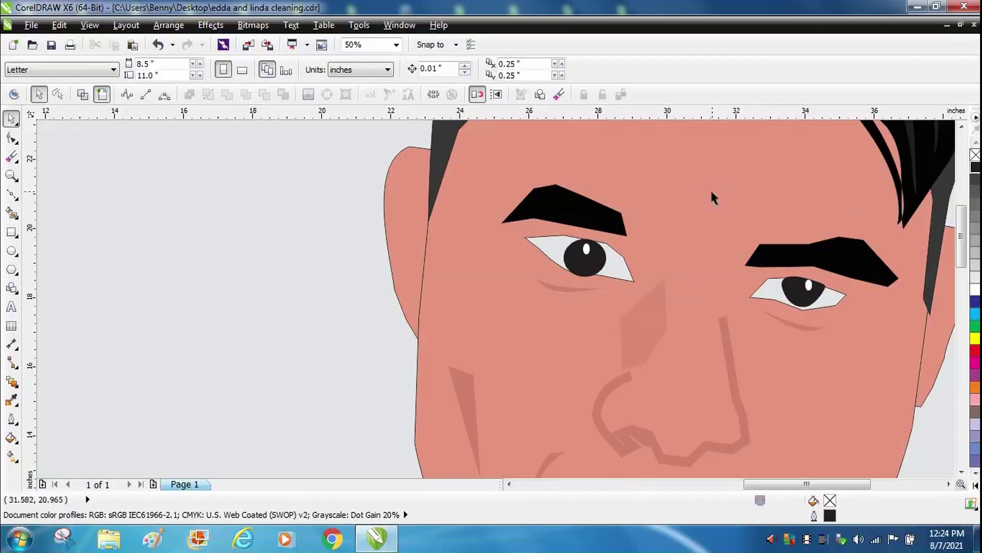
{"action": "left_click", "coordinate": [396, 44]}
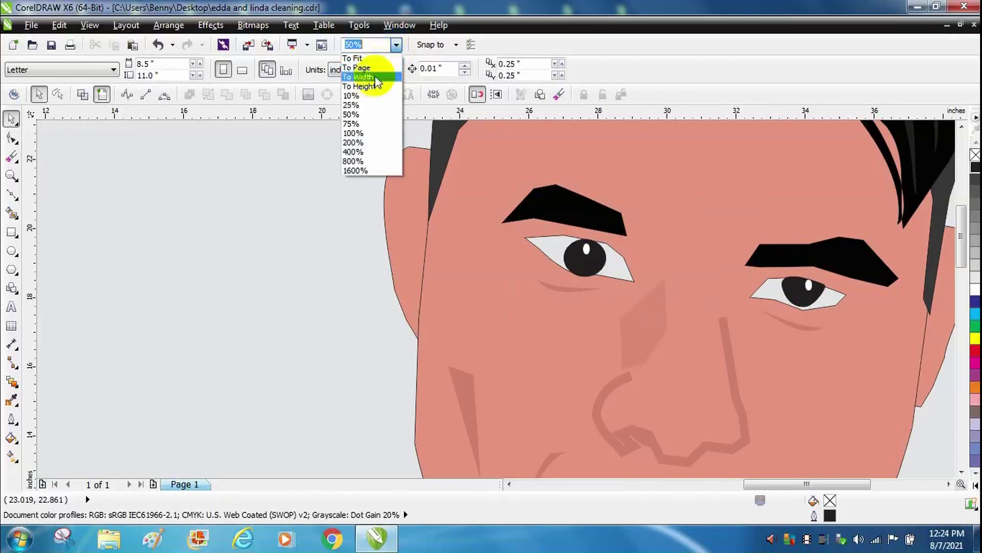
{"action": "left_click", "coordinate": [367, 95]}
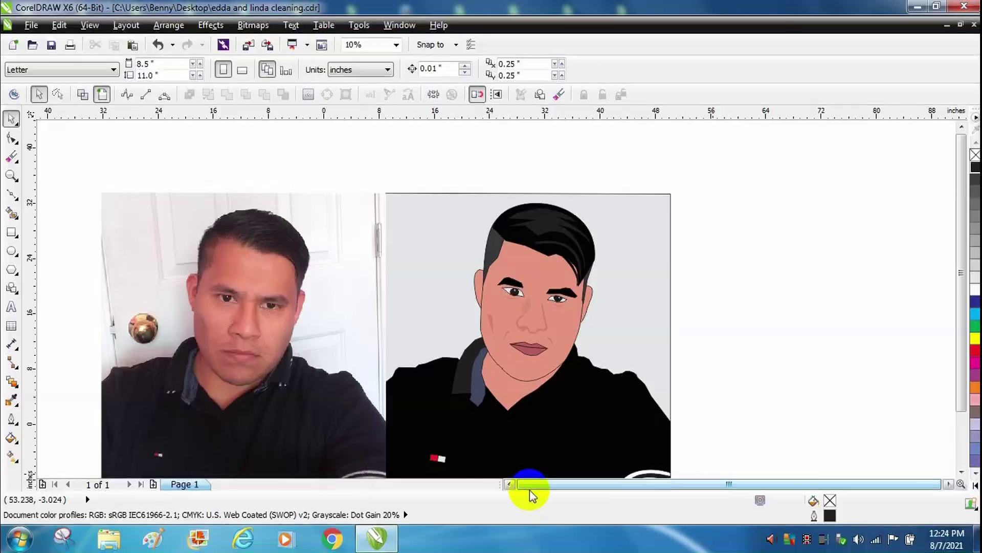
{"action": "left_click", "coordinate": [509, 485]}
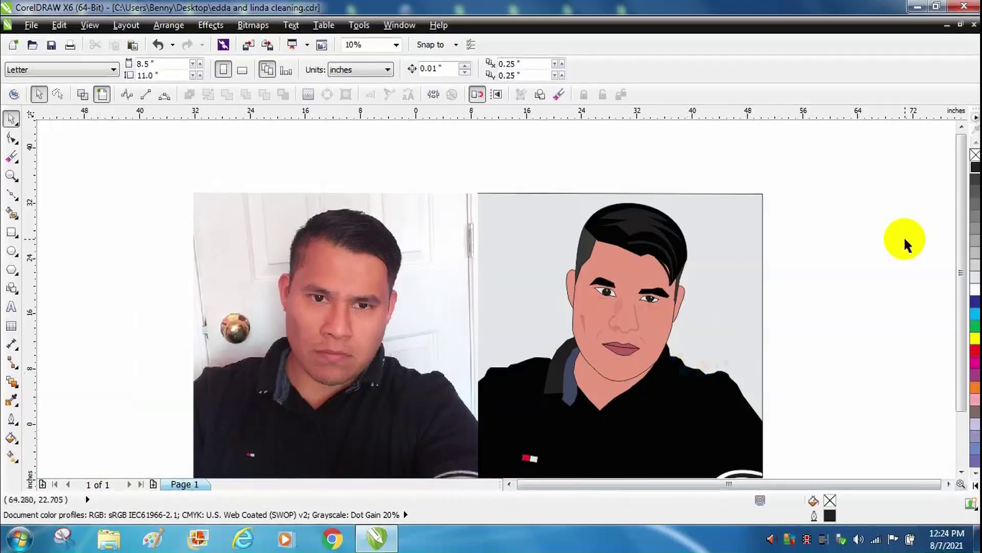
{"action": "left_click_drag", "start_coordinate": [960, 263], "coordinate": [960, 289]}
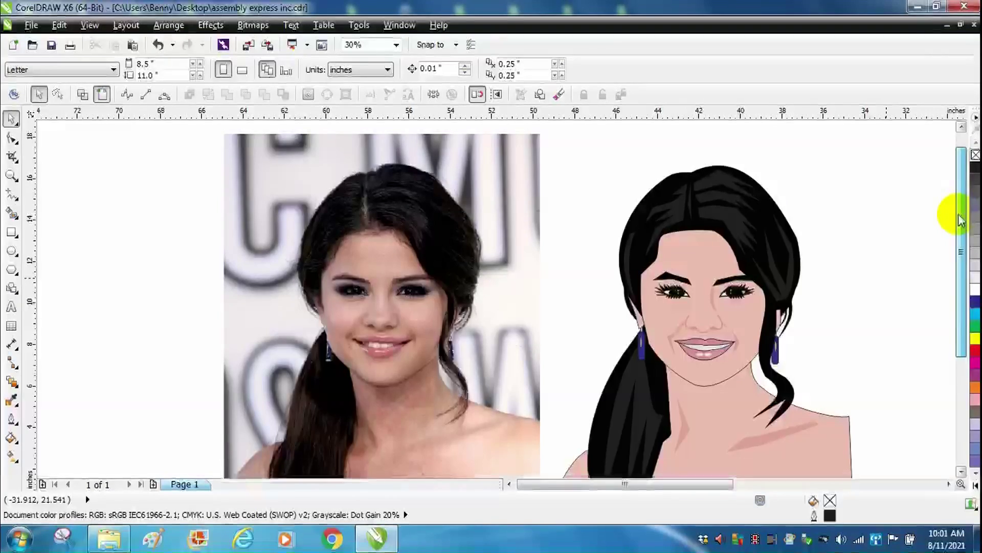
- Examine the woman's vector portrait in assembly express inc.cdr beside its source photo
{"action": "mouse_move", "coordinate": [960, 220]}
{"action": "left_mouse_down"}
{"action": "mouse_move", "coordinate": [960, 240]}
{"action": "mouse_move", "coordinate": [959, 232]}
{"action": "left_mouse_up"}
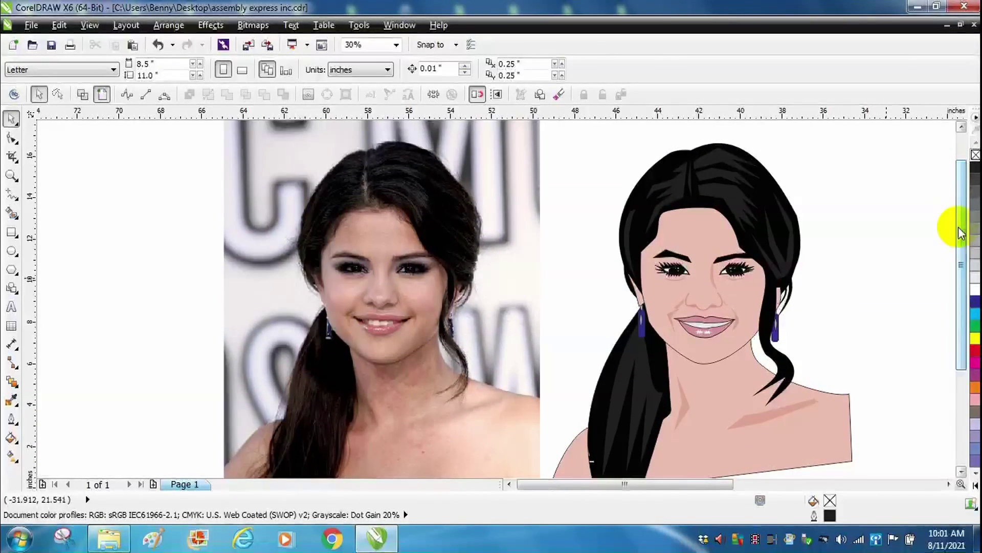